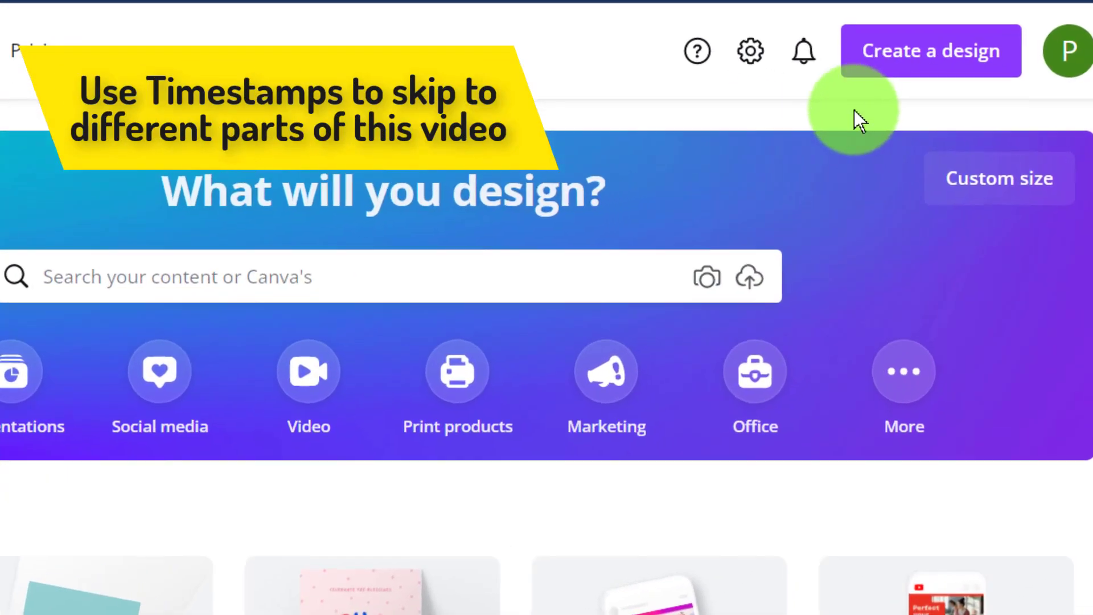
Create a new custom-size design 8.5 in wide and 11 in high
{"action": "left_click", "coordinate": [940, 55]}
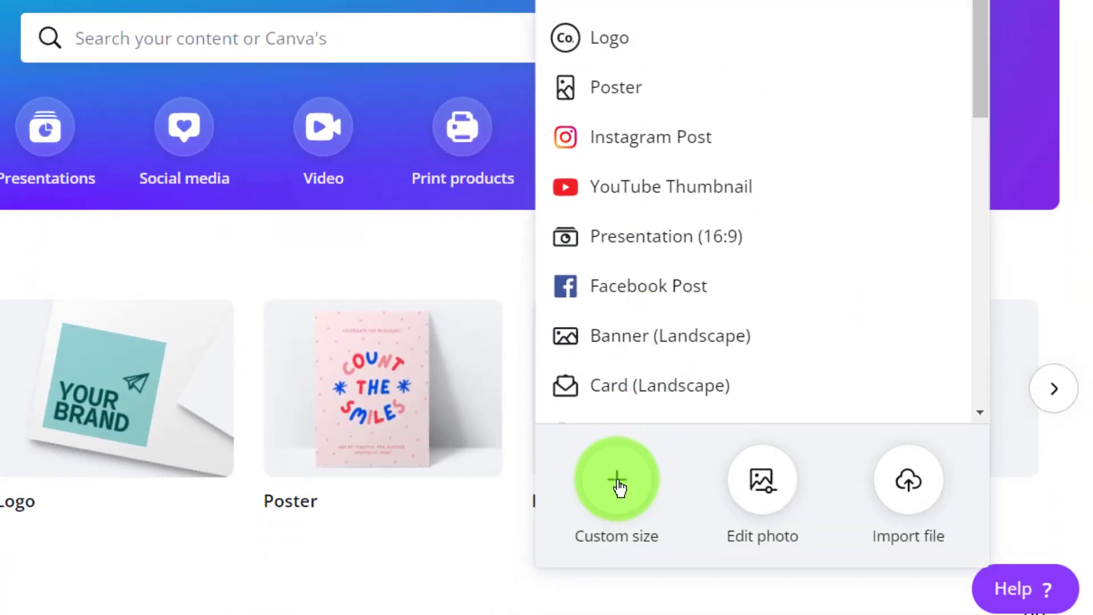
{"action": "left_click", "coordinate": [614, 568]}
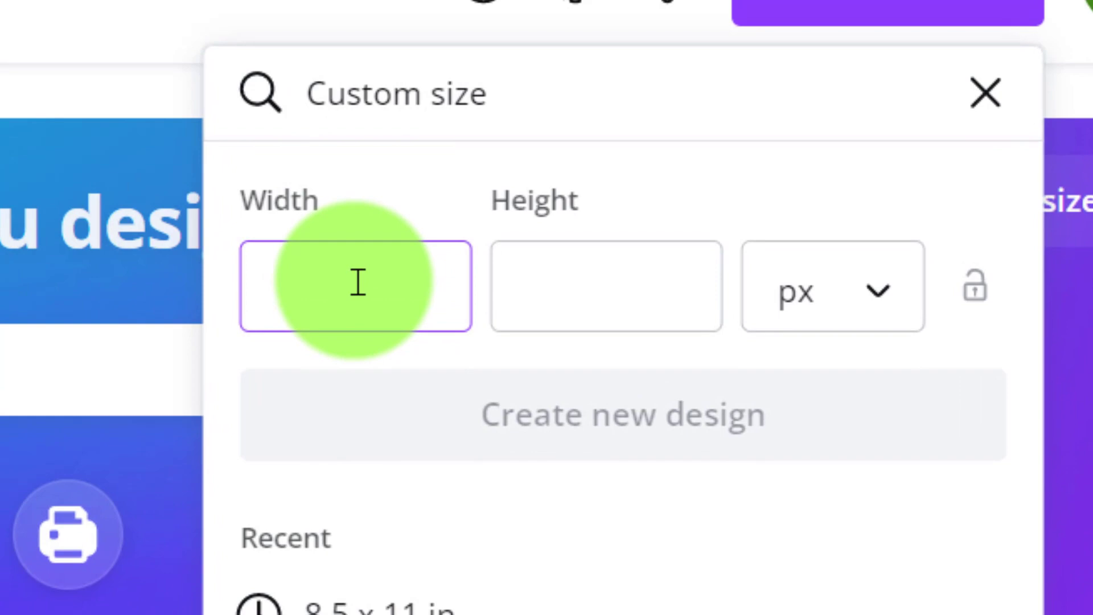
{"action": "left_click", "coordinate": [861, 311]}
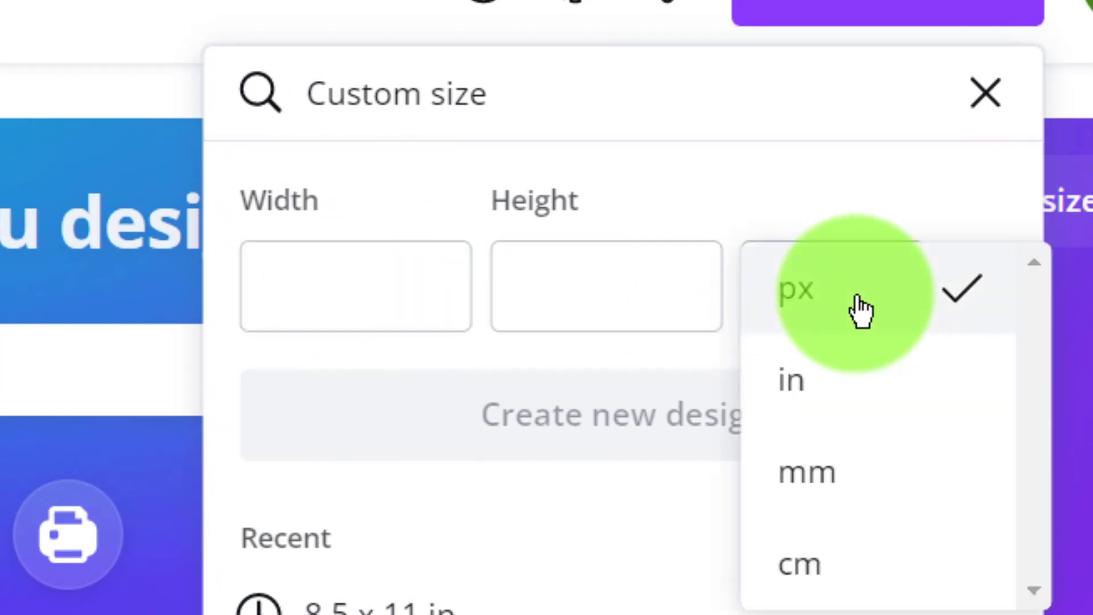
{"action": "left_click", "coordinate": [842, 387]}
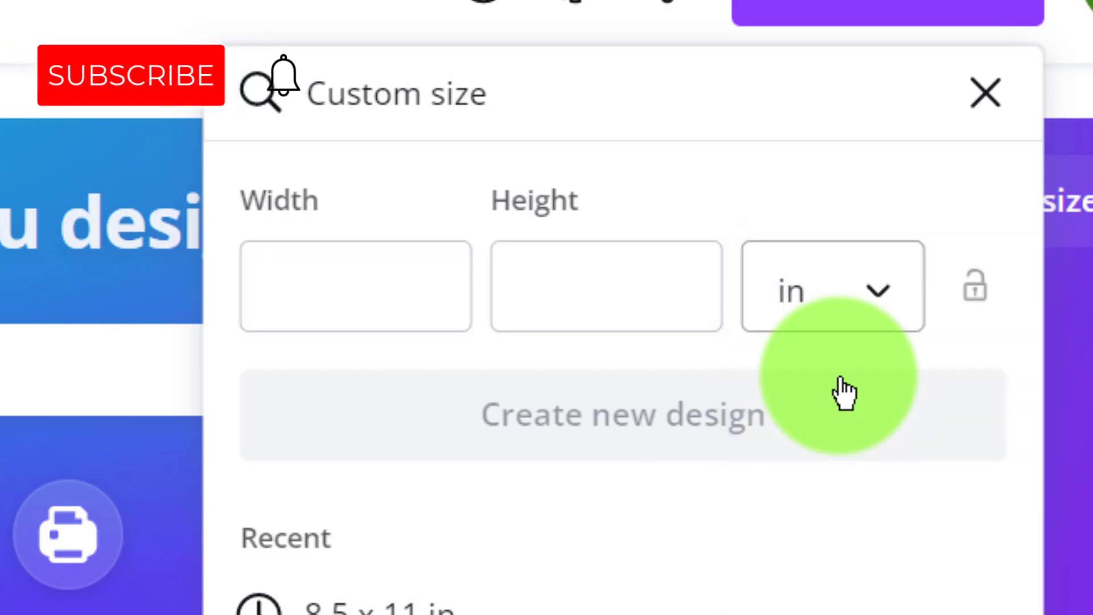
{"action": "left_click", "coordinate": [379, 288]}
{"action": "type", "text": "8."}
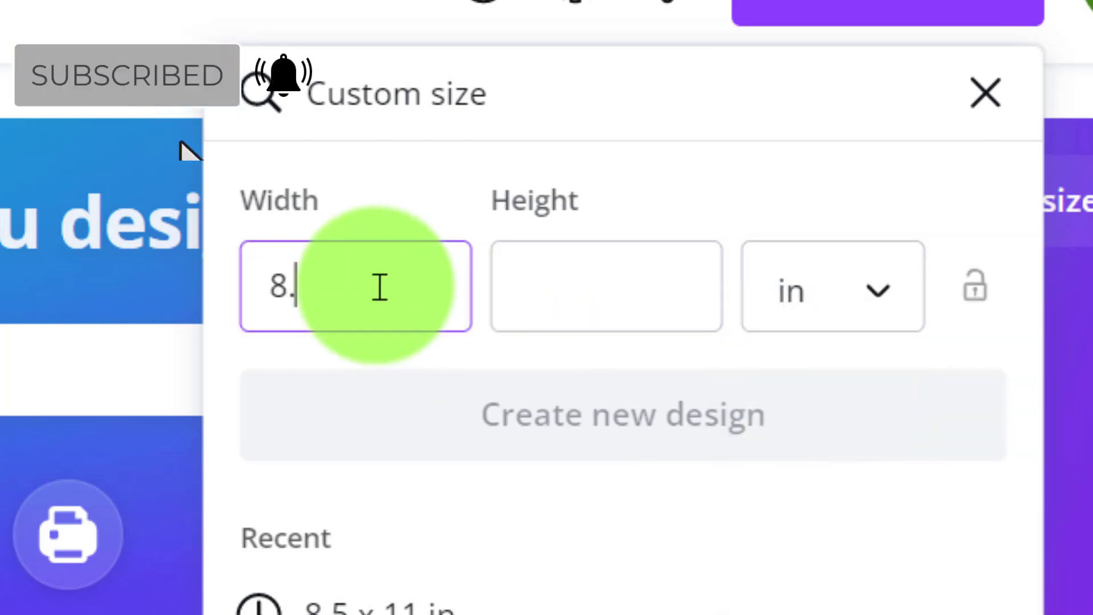
{"action": "type", "text": "5"}
{"action": "left_click", "coordinate": [550, 285]}
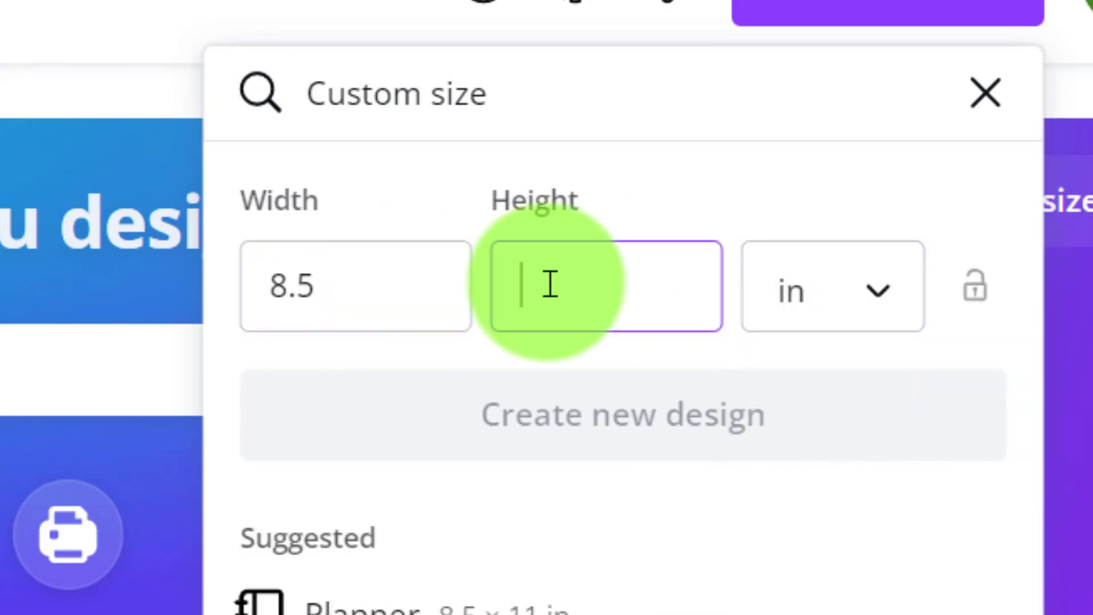
{"action": "type", "text": "11"}
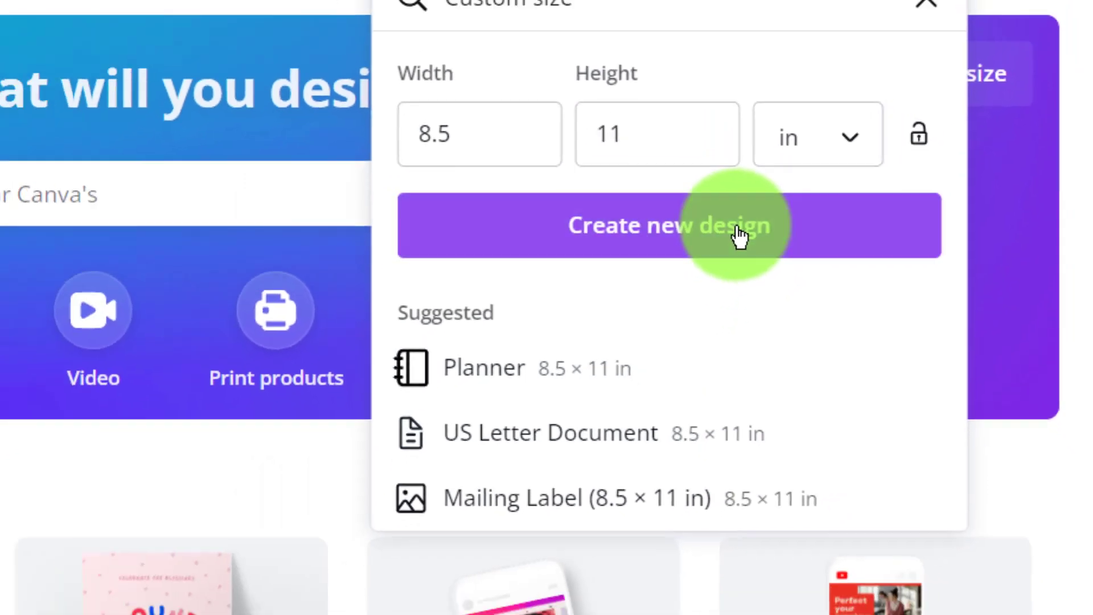
{"action": "left_click", "coordinate": [688, 235]}
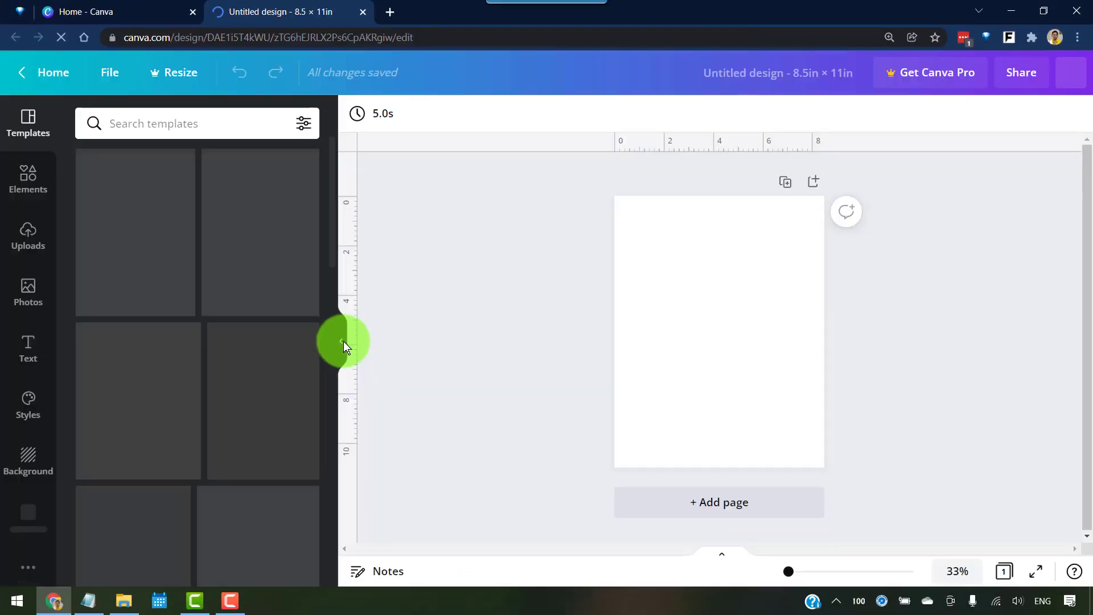
Show the guides, print bleed and margins on the blank page
{"action": "left_click", "coordinate": [342, 345]}
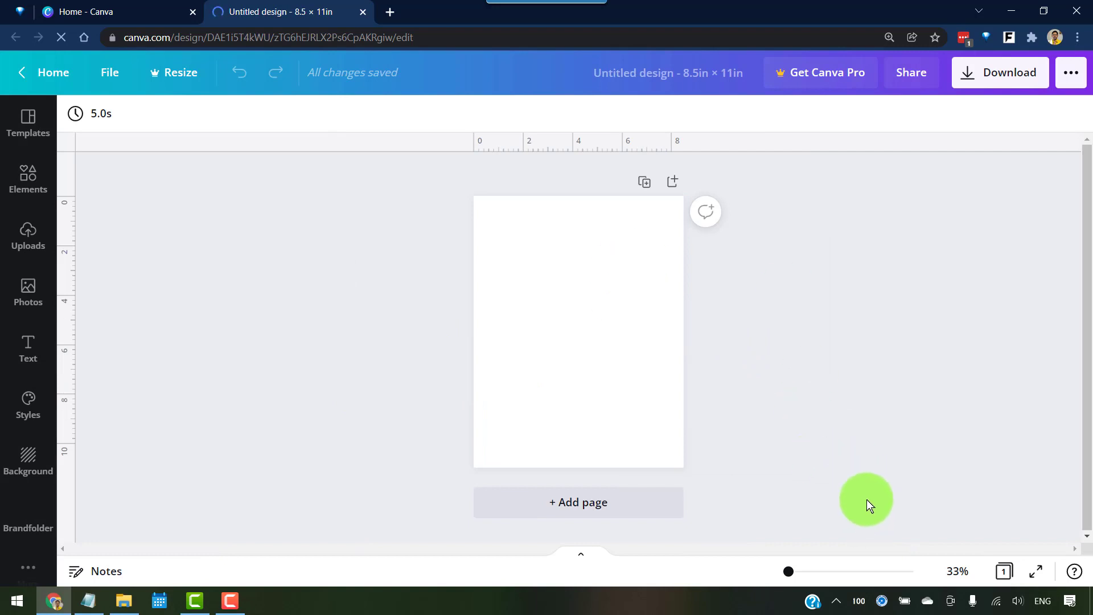
{"action": "left_click_drag", "start_coordinate": [788, 572], "coordinate": [801, 571]}
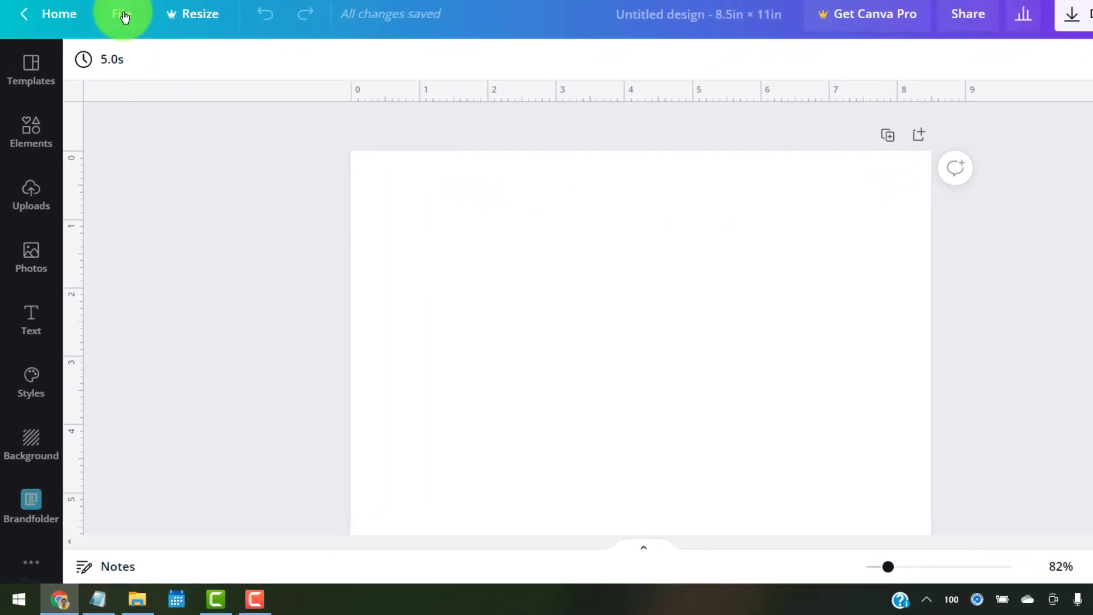
{"action": "left_click", "coordinate": [119, 31]}
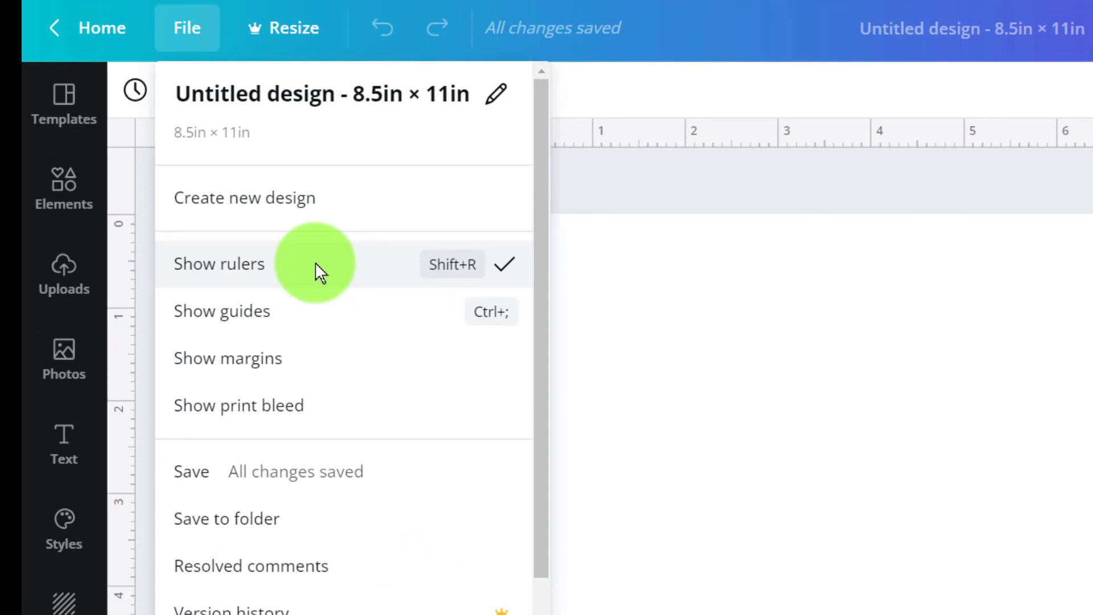
{"action": "left_click", "coordinate": [314, 319]}
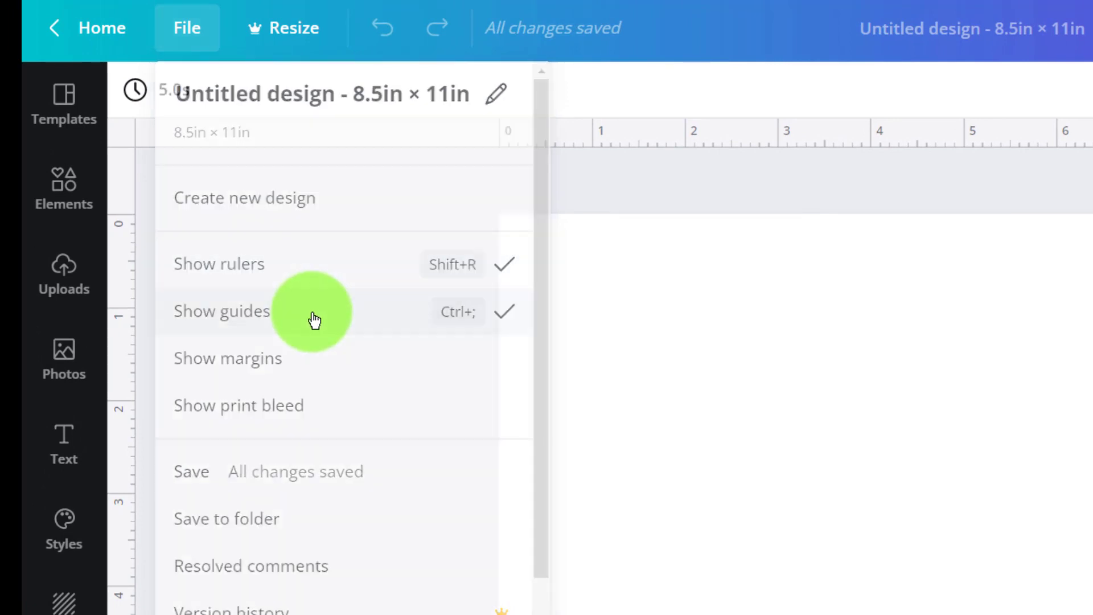
{"action": "left_click", "coordinate": [185, 25]}
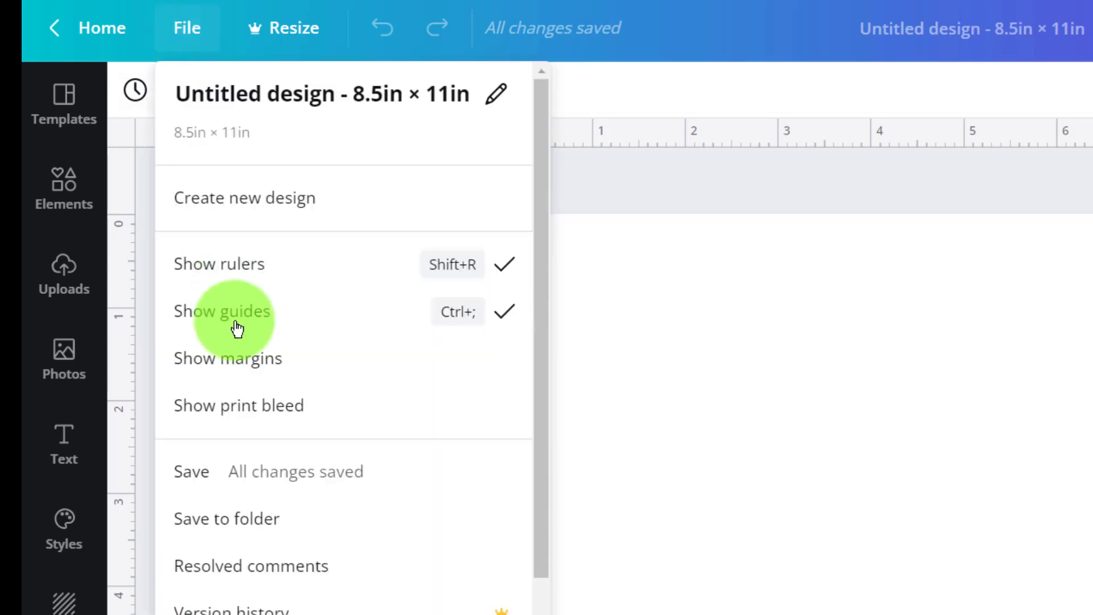
{"action": "left_click", "coordinate": [321, 415]}
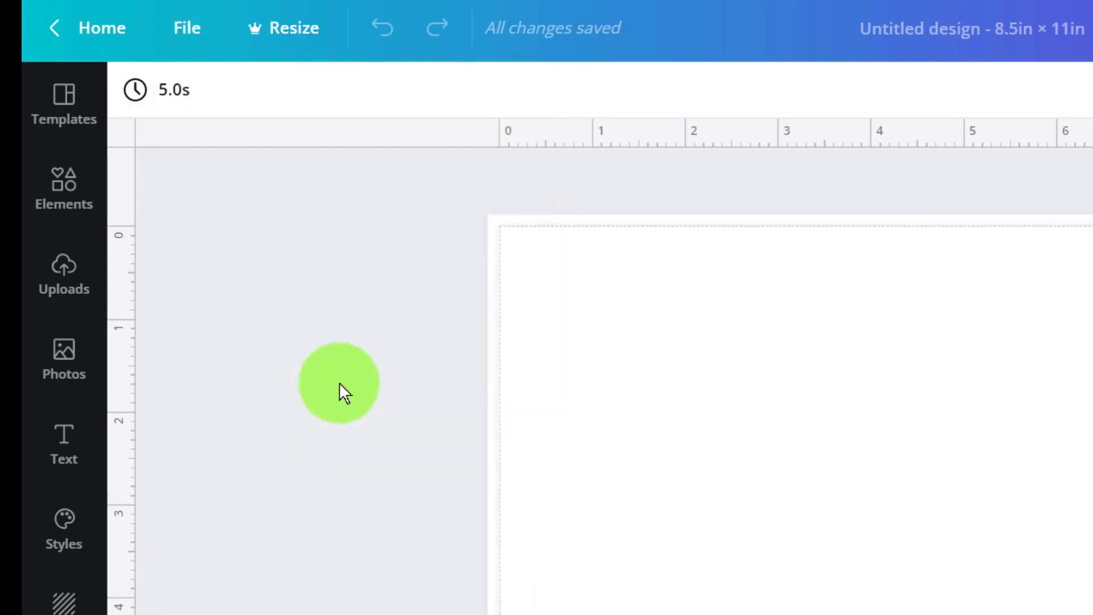
{"action": "left_click", "coordinate": [185, 25]}
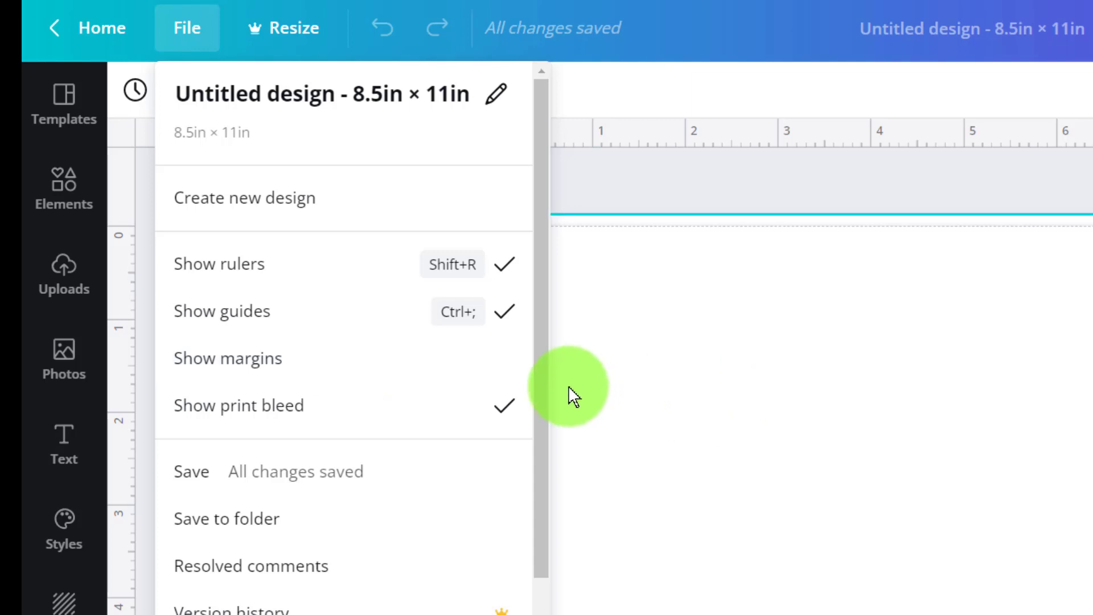
{"action": "left_click", "coordinate": [304, 363]}
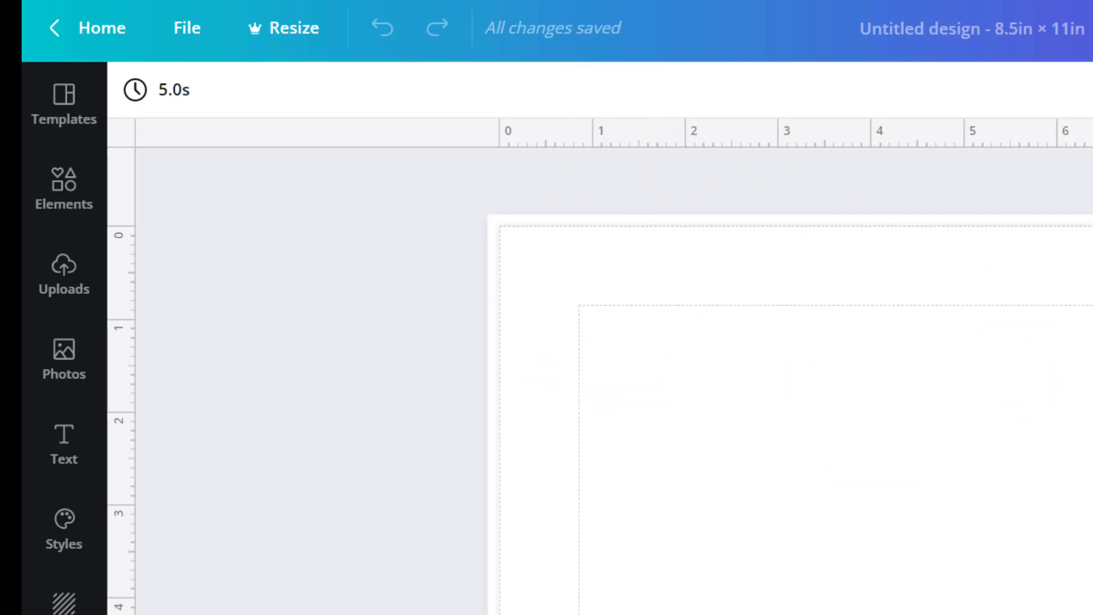
{"action": "scroll", "coordinate": [1035, 352], "scroll_direction": "down", "scroll_amount": 10}
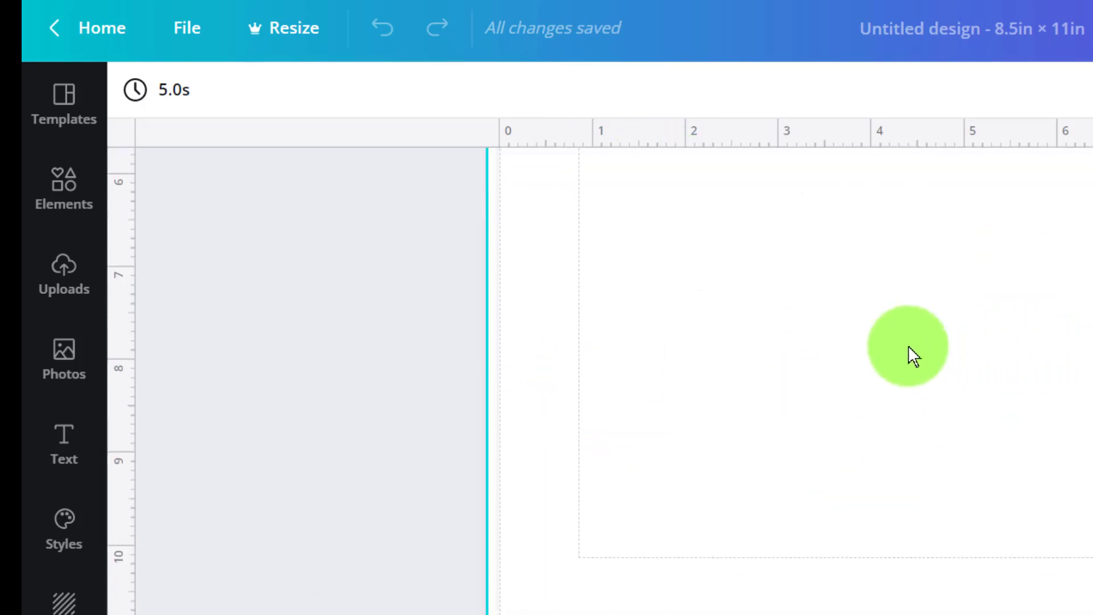
{"action": "scroll", "coordinate": [1028, 351], "scroll_direction": "up", "scroll_amount": 10}
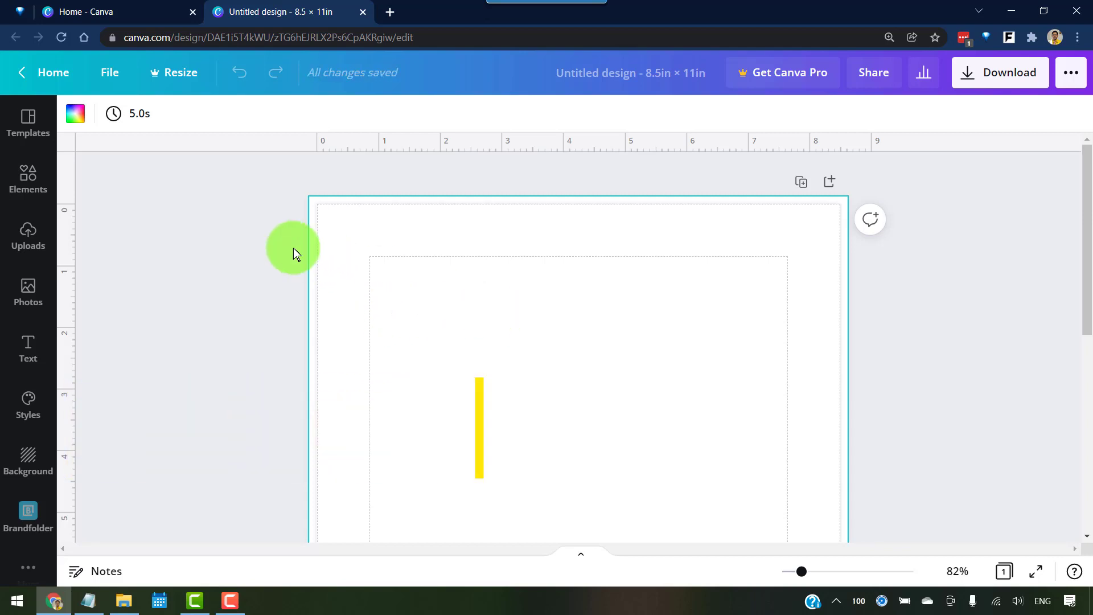
Add a straight line to the page and place it near the top, just inside the margins
{"action": "left_click", "coordinate": [30, 177]}
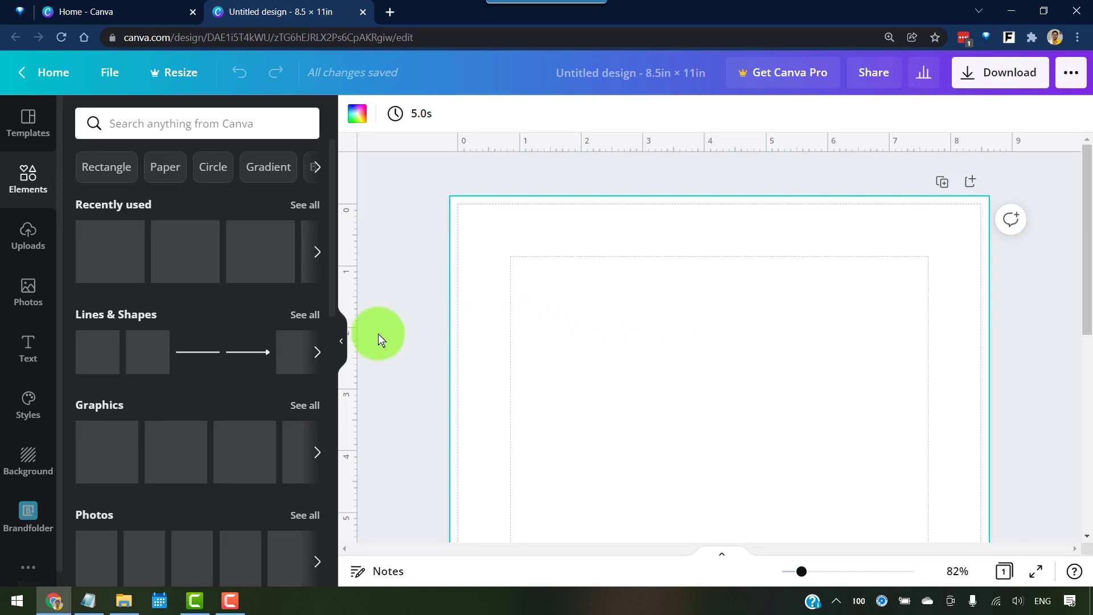
{"action": "left_click", "coordinate": [342, 339]}
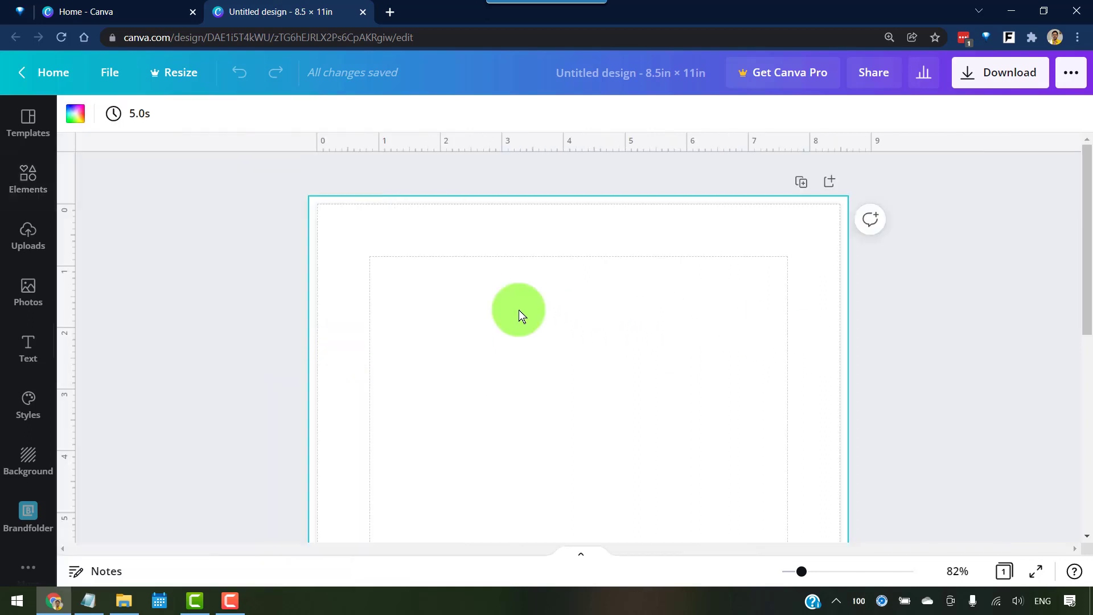
{"action": "key", "text": "l"}
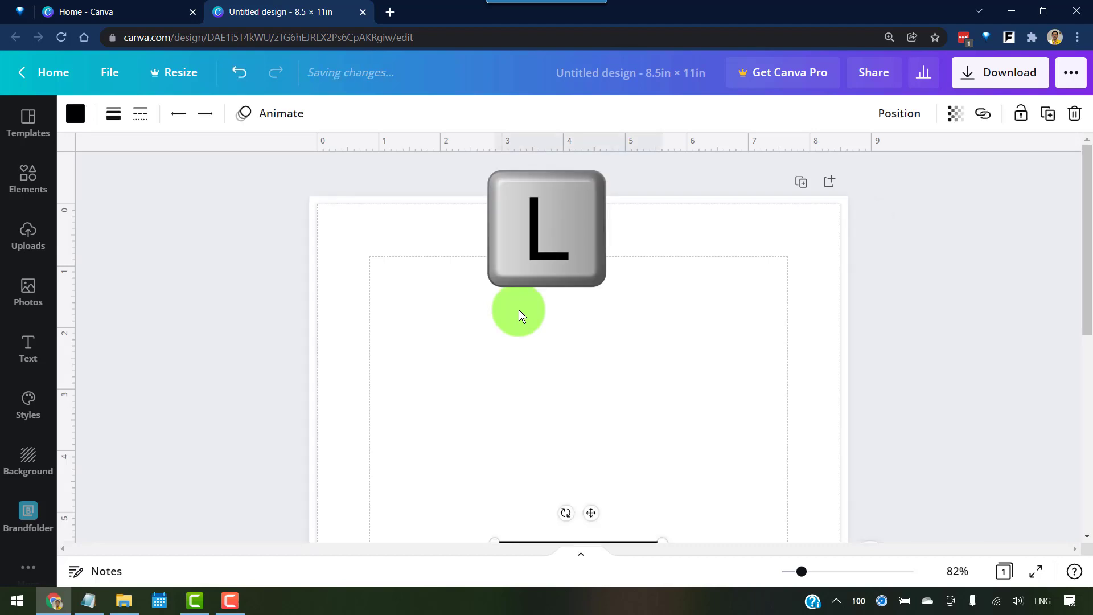
{"action": "left_click_drag", "start_coordinate": [525, 541], "coordinate": [381, 305]}
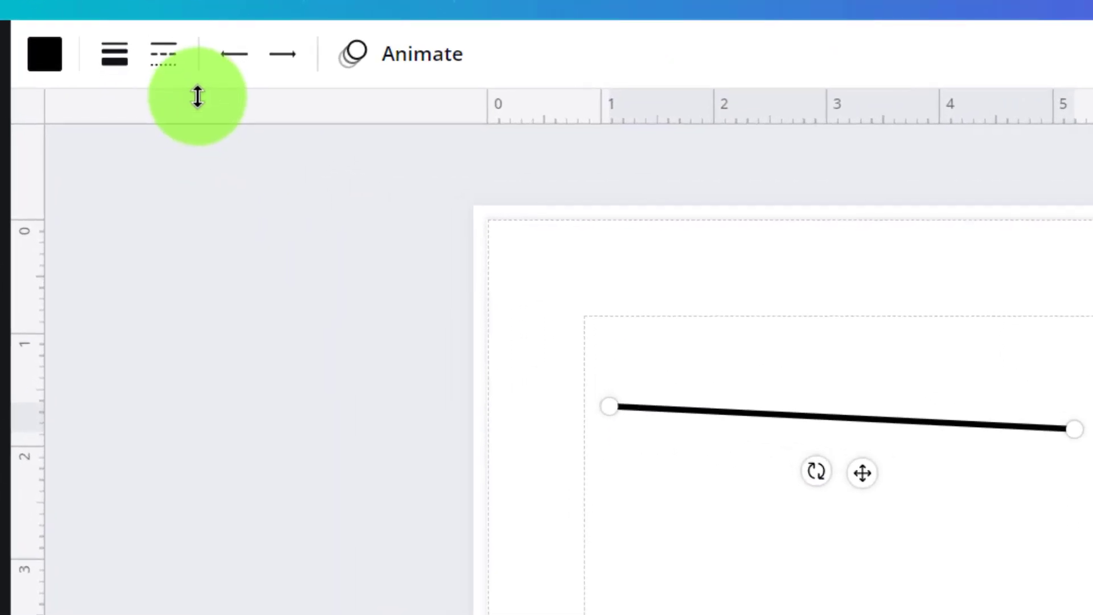
Make the line dotted and set its line weight to 2
{"action": "left_click", "coordinate": [140, 114]}
{"action": "left_click", "coordinate": [224, 342]}
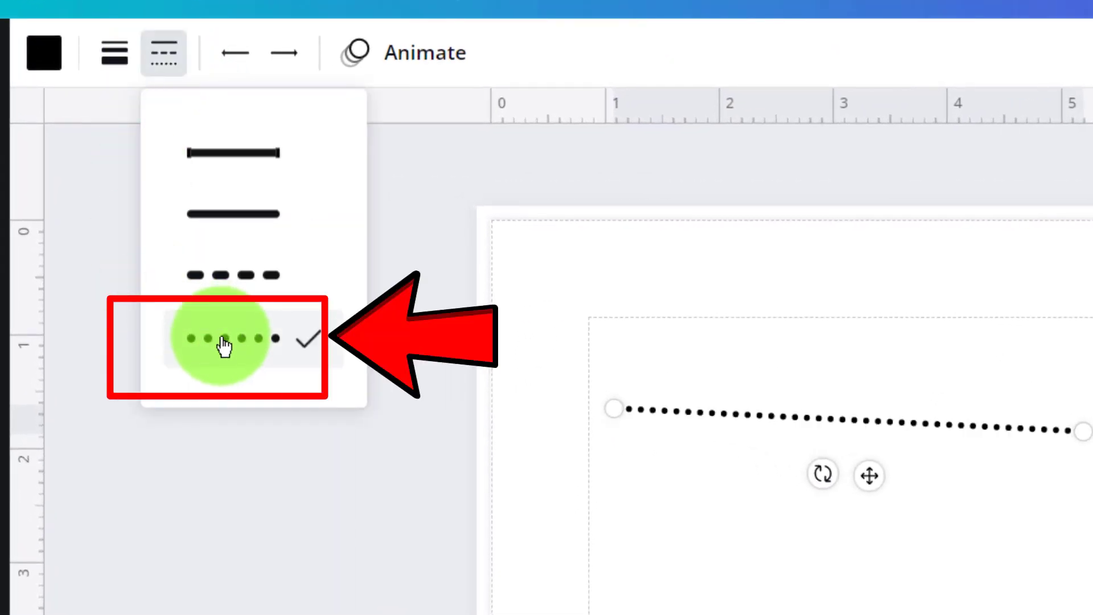
{"action": "left_click", "coordinate": [120, 73]}
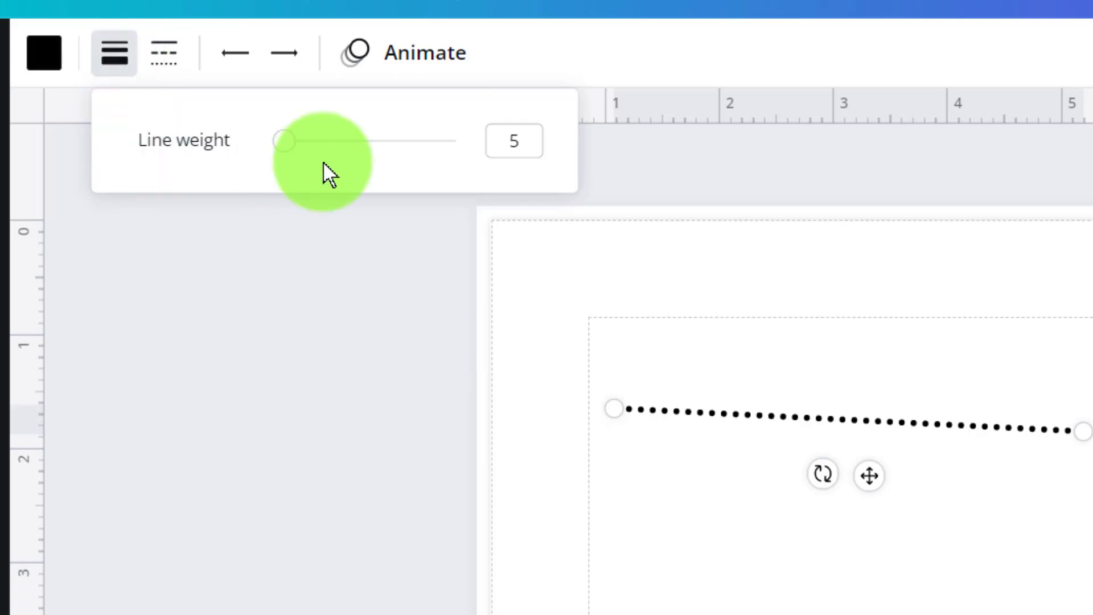
{"action": "left_click", "coordinate": [535, 142]}
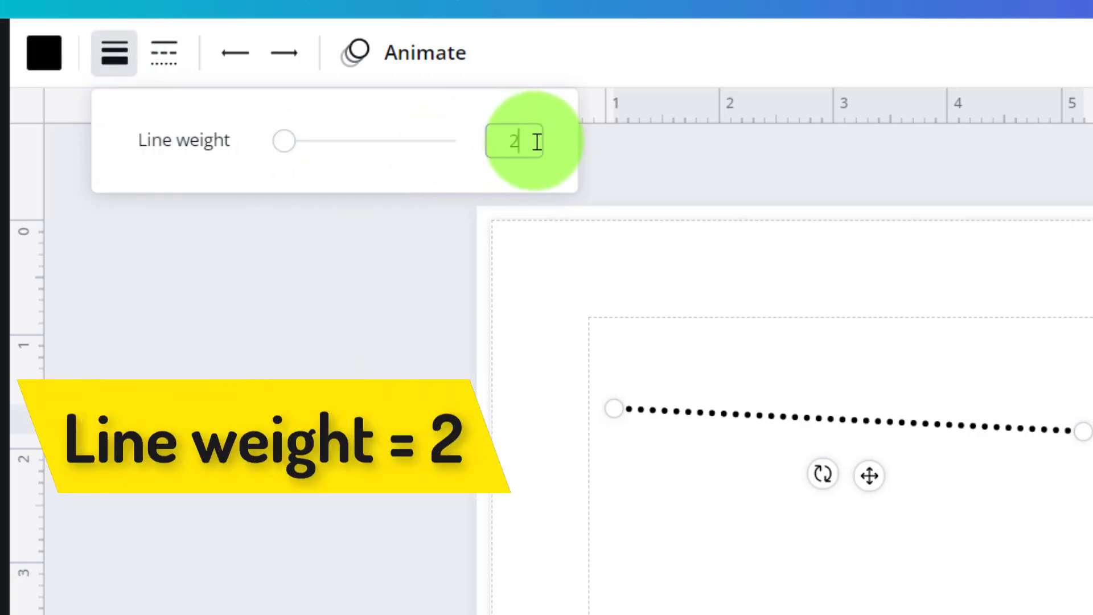
{"action": "type", "text": "2"}
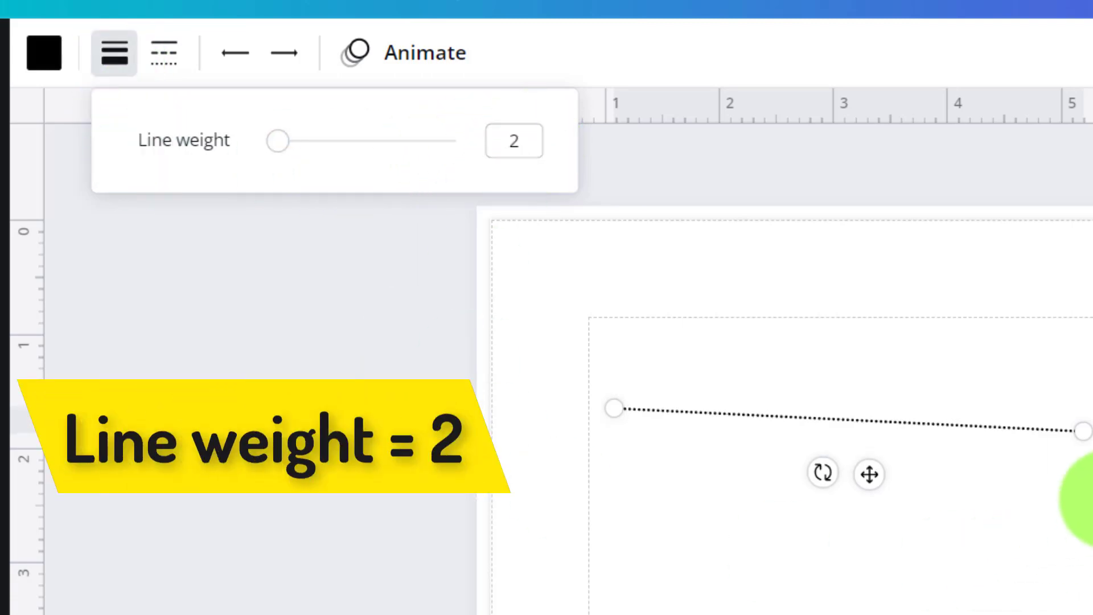
{"action": "left_click", "coordinate": [1087, 440]}
{"action": "left_click", "coordinate": [1045, 430]}
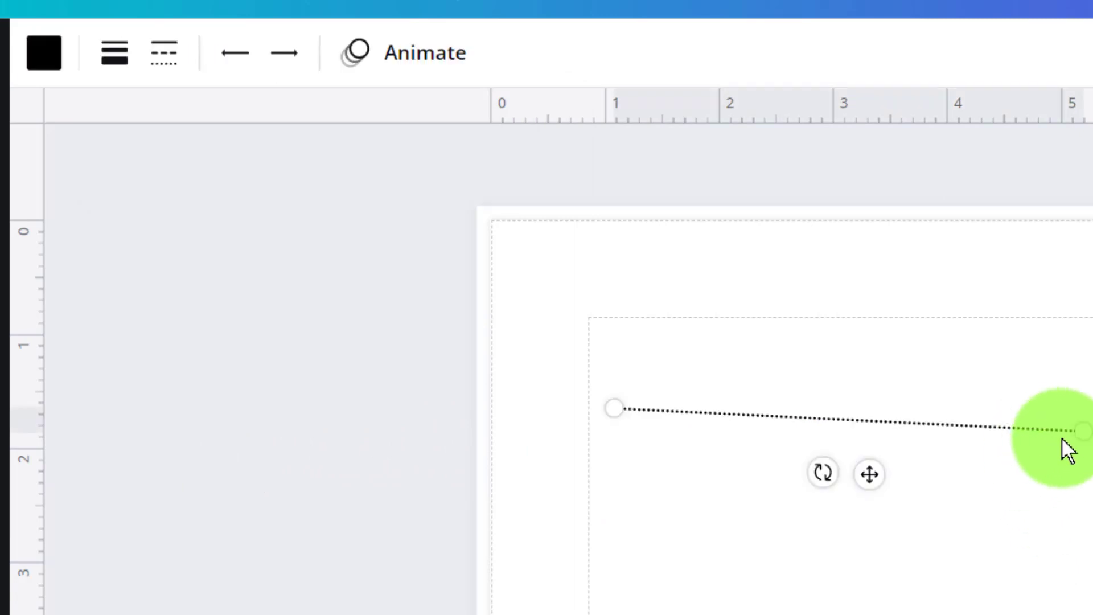
Level the dotted line to 0° and lengthen it until it nearly reaches the page's right margin
{"action": "mouse_move", "coordinate": [1084, 433]}
{"action": "left_mouse_down"}
{"action": "mouse_move", "coordinate": [1087, 407]}
{"action": "mouse_move", "coordinate": [1092, 510]}
{"action": "mouse_move", "coordinate": [1092, 415]}
{"action": "left_mouse_up"}
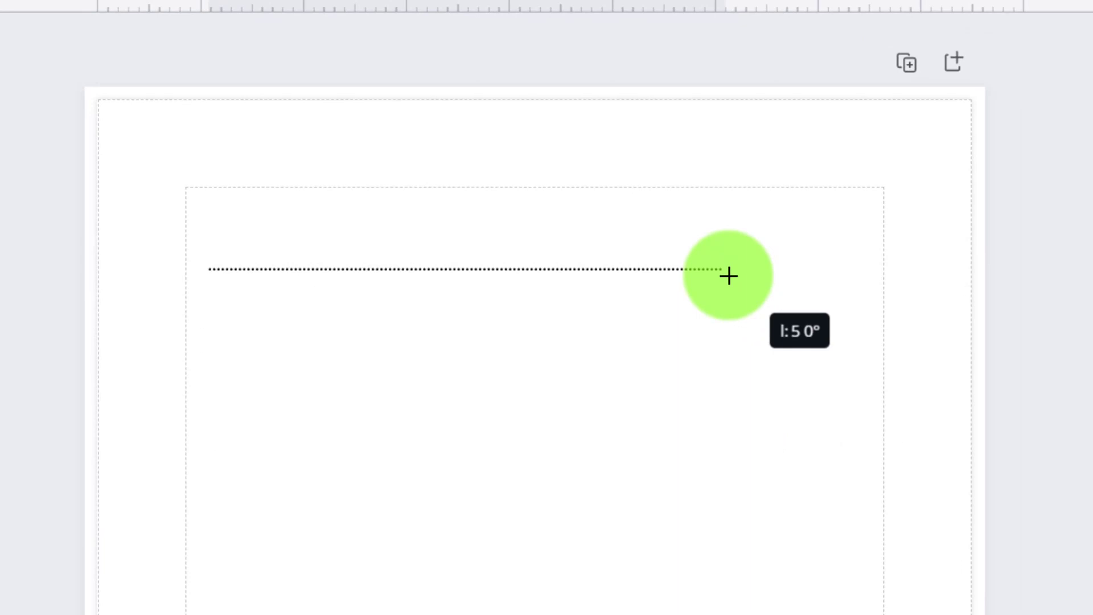
{"action": "left_click_drag", "start_coordinate": [729, 277], "coordinate": [705, 274]}
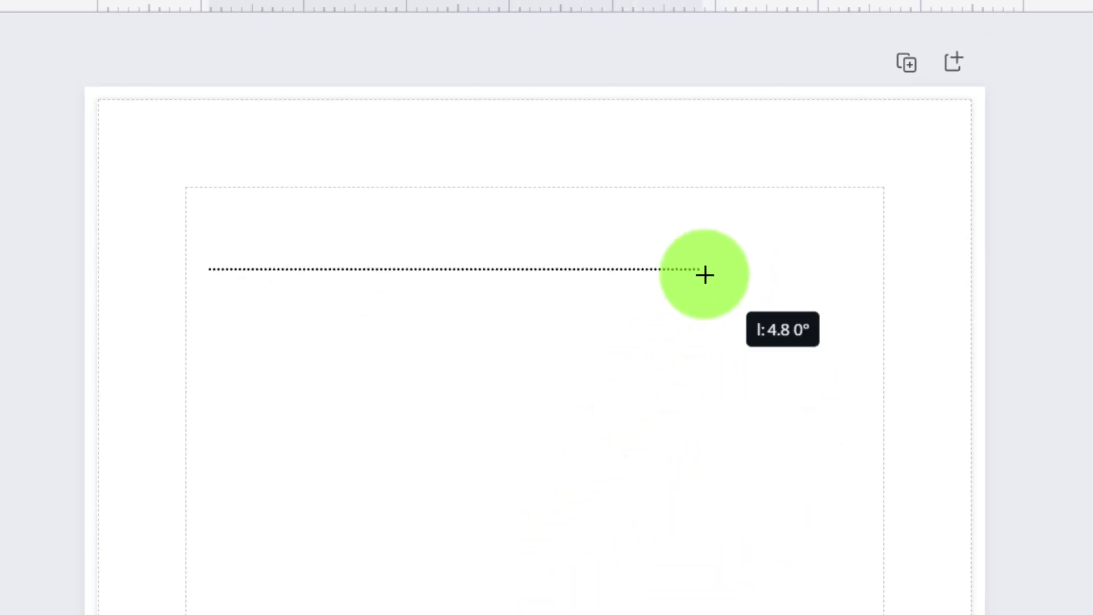
{"action": "key", "text": "shift"}
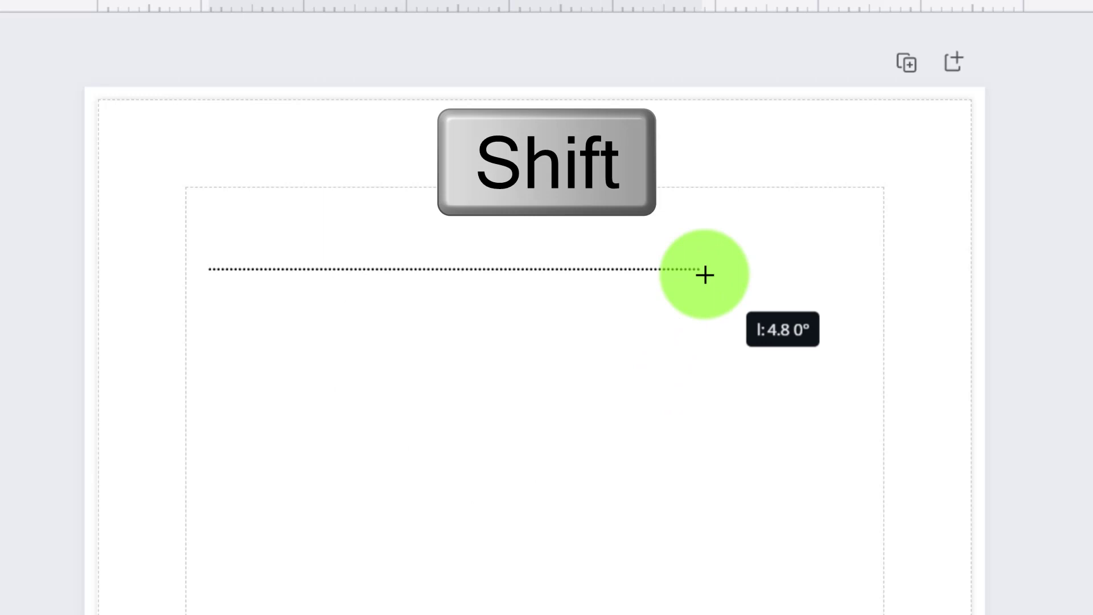
{"action": "left_click_drag", "start_coordinate": [705, 275], "coordinate": [860, 272]}
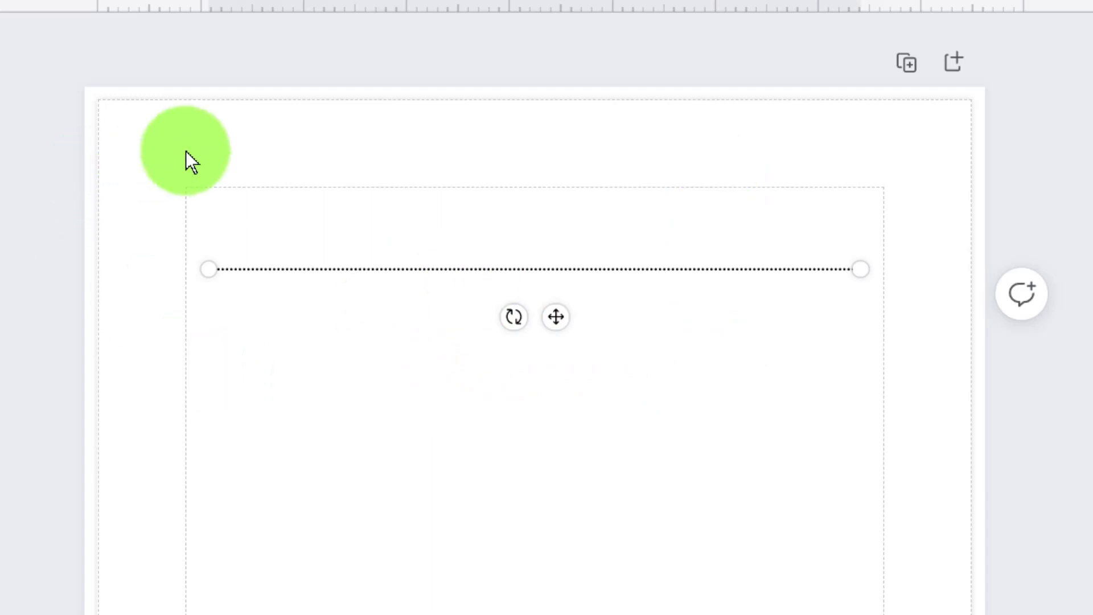
Extend the dotted line's ends to the left and right margins and align it to the middle of the page
{"action": "scroll", "coordinate": [367, 409], "scroll_direction": "down", "scroll_amount": 4}
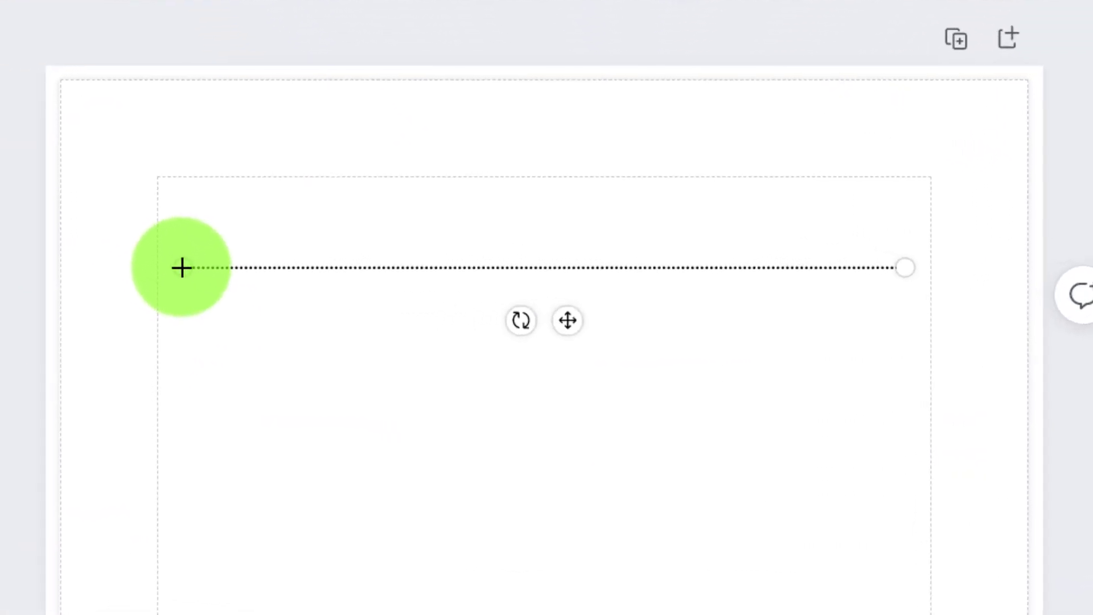
{"action": "left_click_drag", "start_coordinate": [381, 305], "coordinate": [365, 308]}
{"action": "left_click_drag", "start_coordinate": [150, 271], "coordinate": [151, 271]}
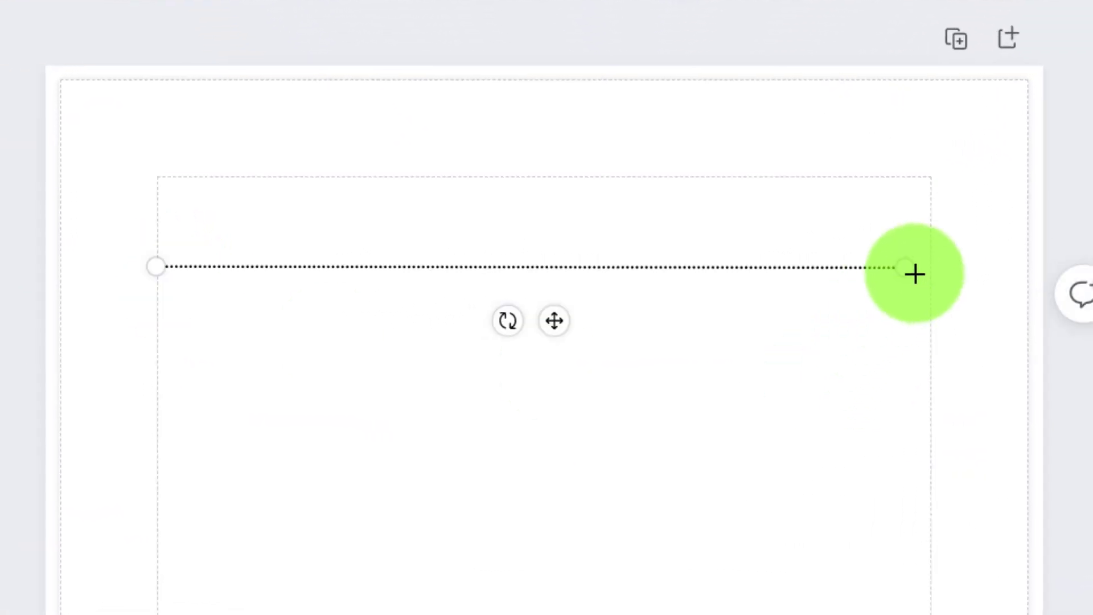
{"action": "left_click_drag", "start_coordinate": [910, 268], "coordinate": [931, 266]}
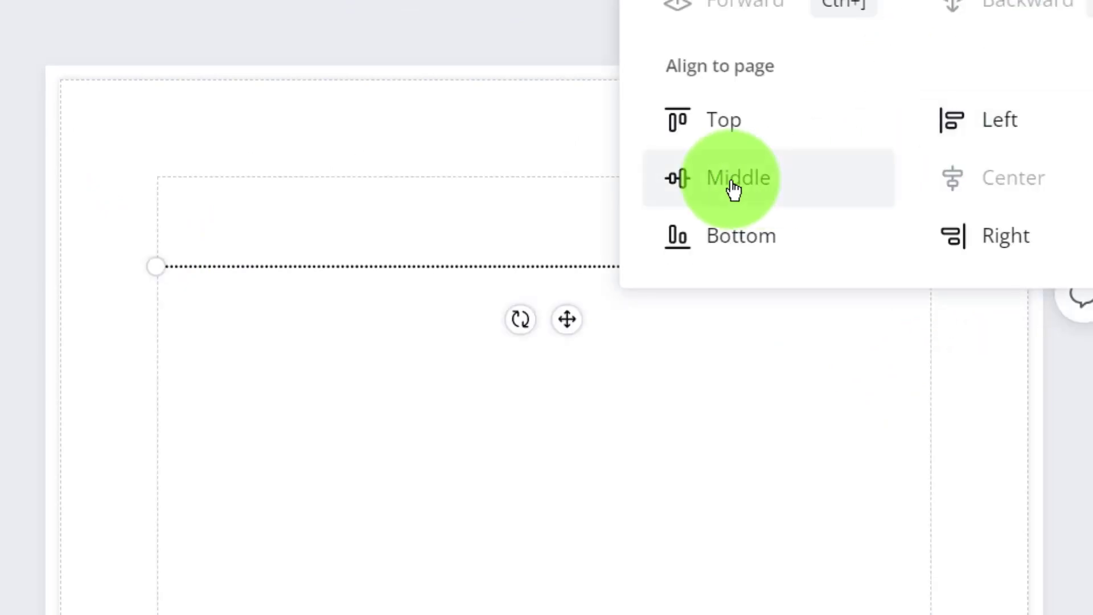
{"action": "left_click", "coordinate": [732, 185]}
{"action": "scroll", "coordinate": [533, 432], "scroll_direction": "down", "scroll_amount": 8}
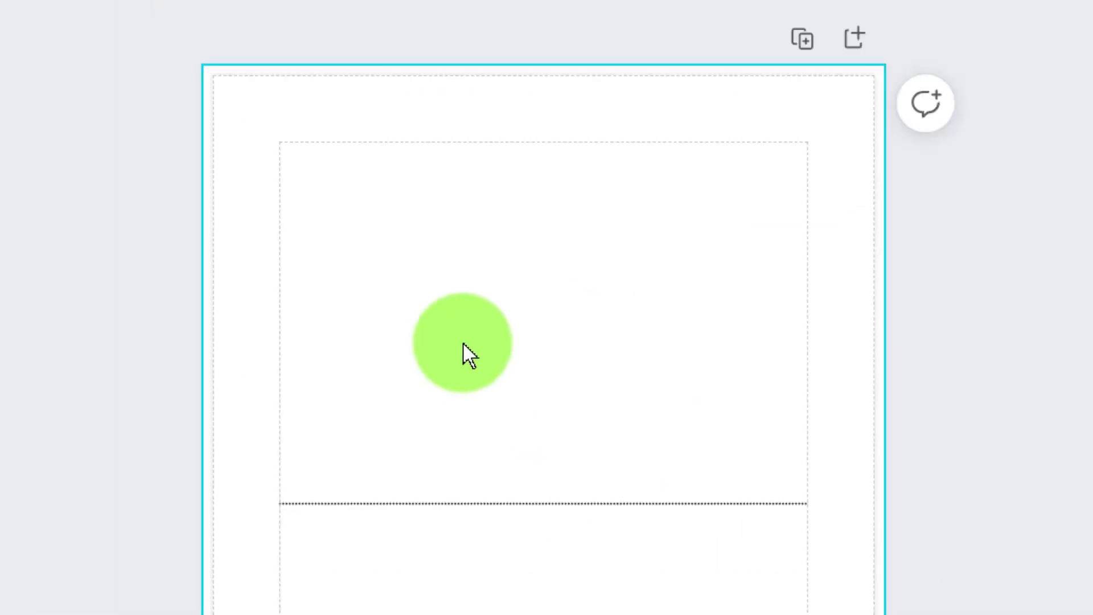
Extend the right end of the middle dotted line past the right margin, close to the page's edge
{"action": "scroll", "coordinate": [570, 370], "scroll_direction": "down", "scroll_amount": 3}
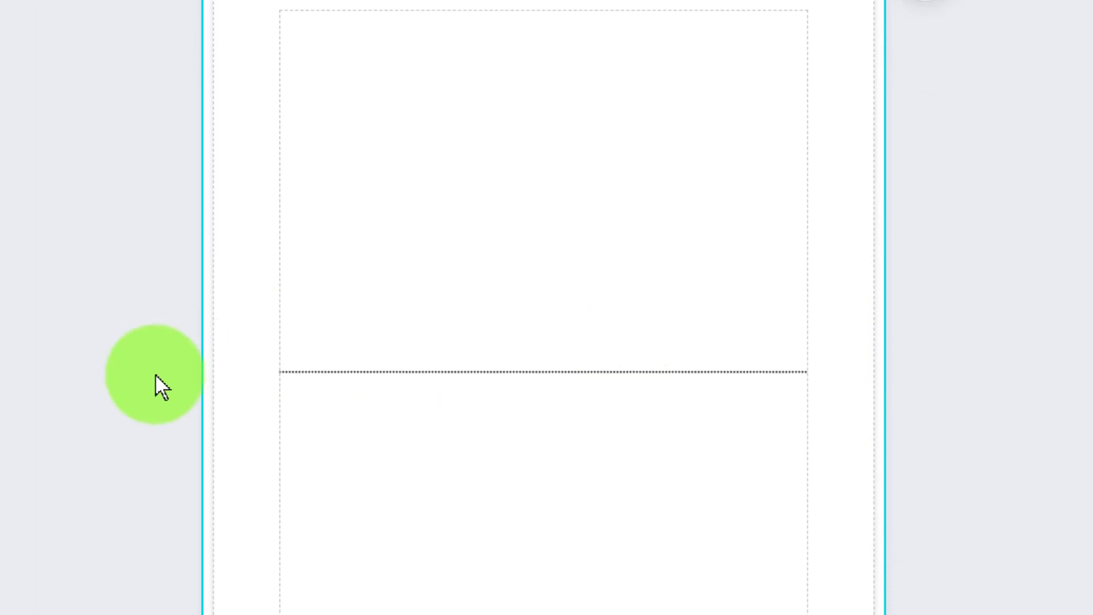
{"action": "left_click", "coordinate": [676, 371]}
{"action": "left_click_drag", "start_coordinate": [809, 376], "coordinate": [852, 374]}
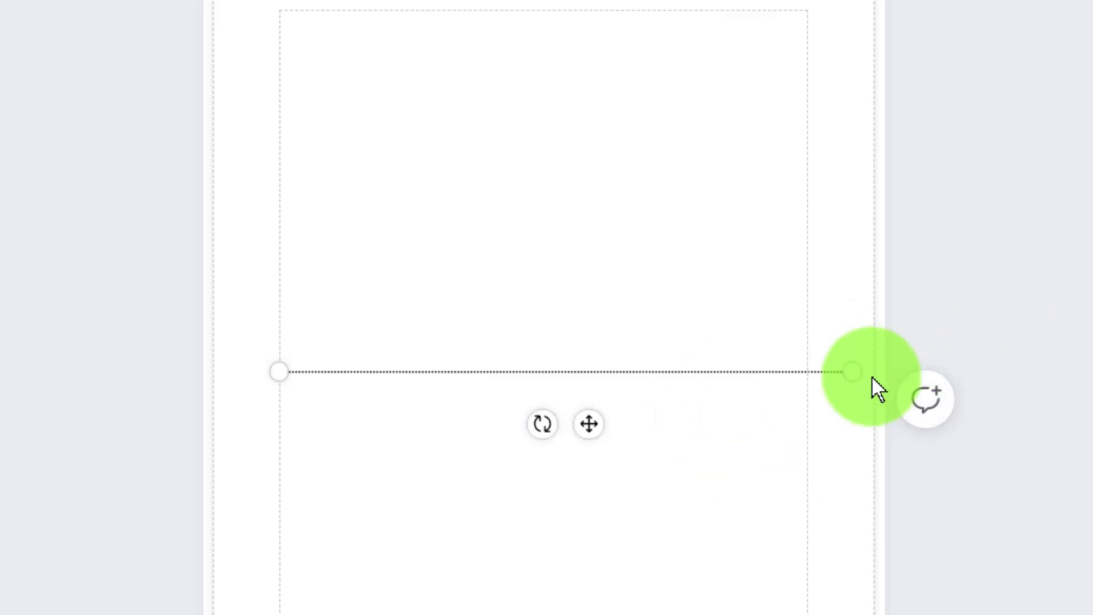
{"action": "left_click", "coordinate": [845, 393]}
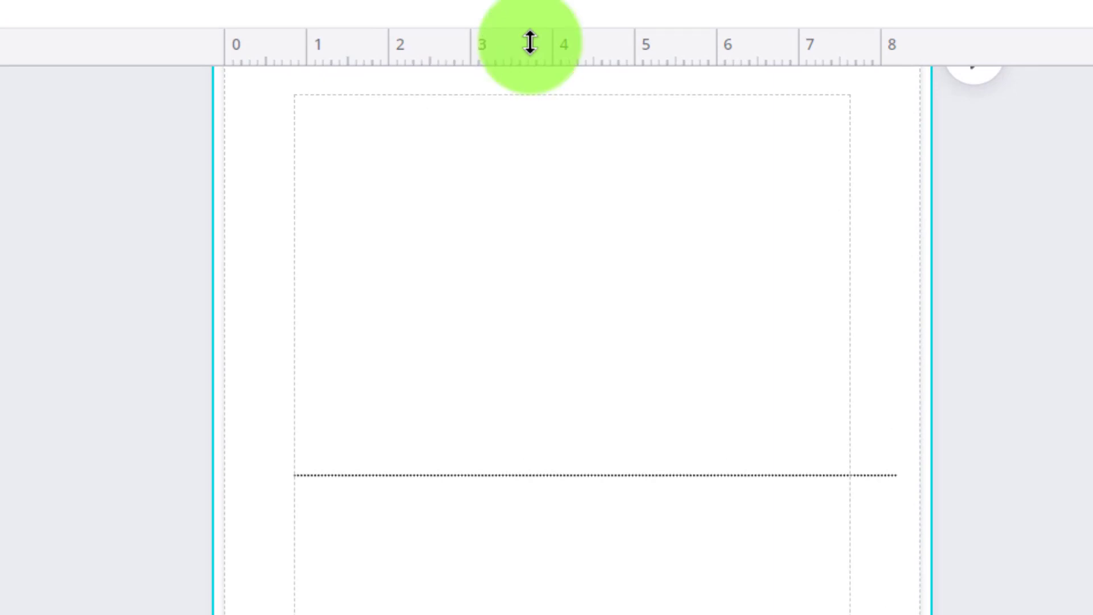
Add horizontal ruler guides just outside the margins near the page's upper and lower edges
{"action": "left_click_drag", "start_coordinate": [530, 41], "coordinate": [537, 156]}
{"action": "scroll", "coordinate": [569, 268], "scroll_direction": "up", "scroll_amount": 3}
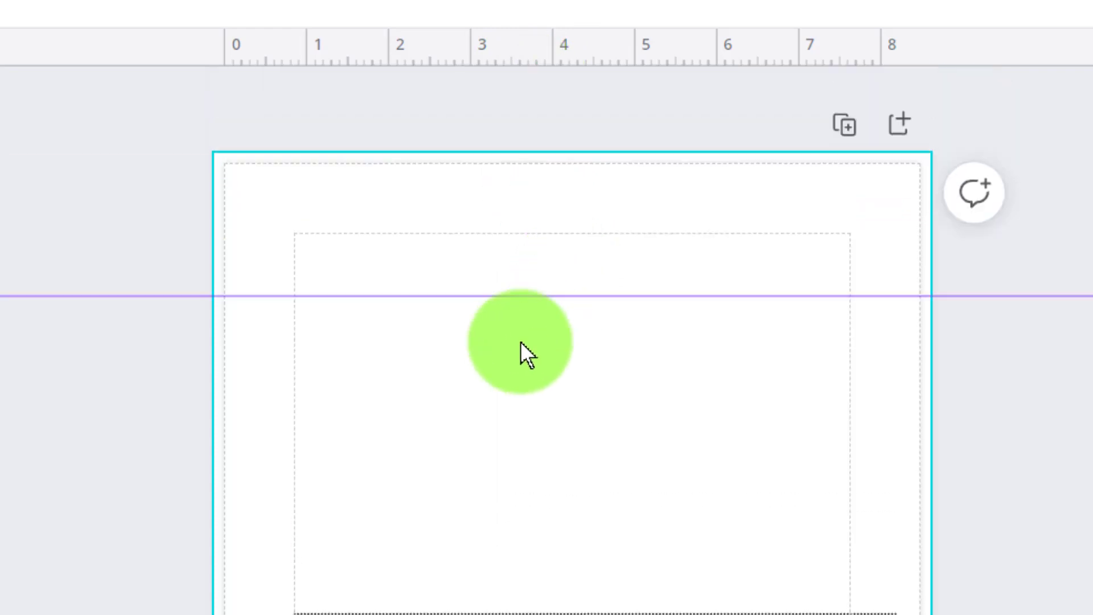
{"action": "left_click_drag", "start_coordinate": [542, 296], "coordinate": [549, 193]}
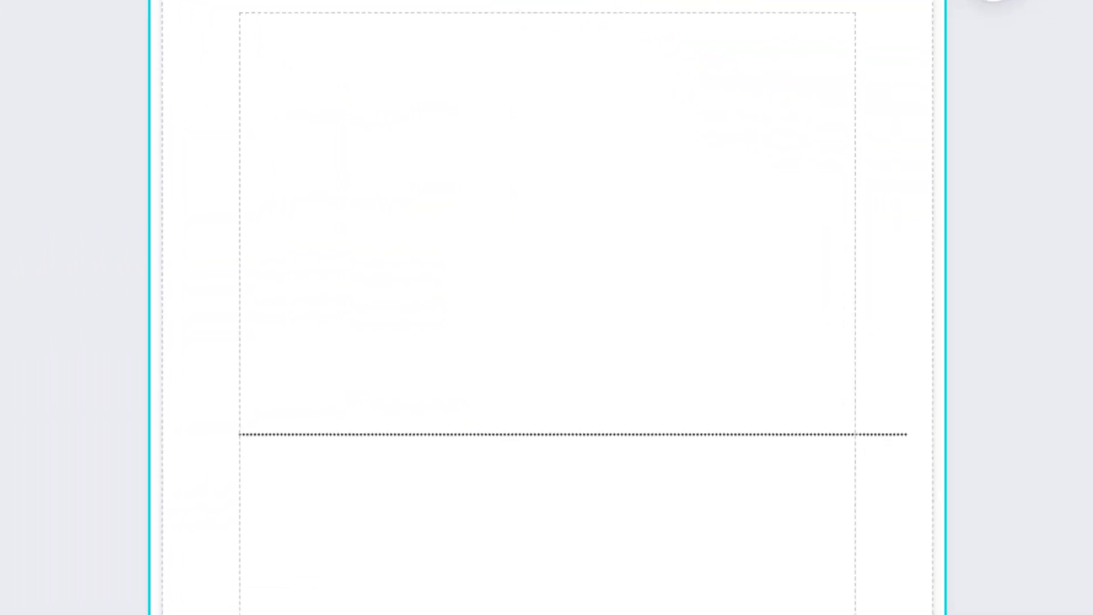
{"action": "left_click_drag", "start_coordinate": [456, 3], "coordinate": [513, 614]}
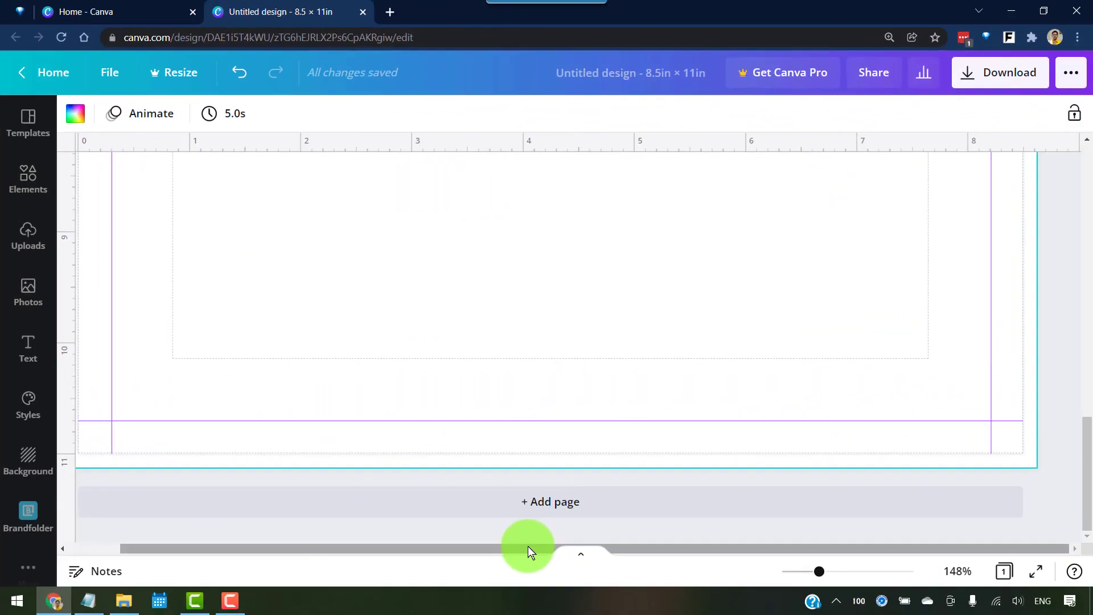
Extend the left end of the middle dotted line to the vertical guide near the page's left edge
{"action": "left_click_drag", "start_coordinate": [529, 550], "coordinate": [427, 549]}
{"action": "scroll", "coordinate": [452, 297], "scroll_direction": "up", "scroll_amount": 2}
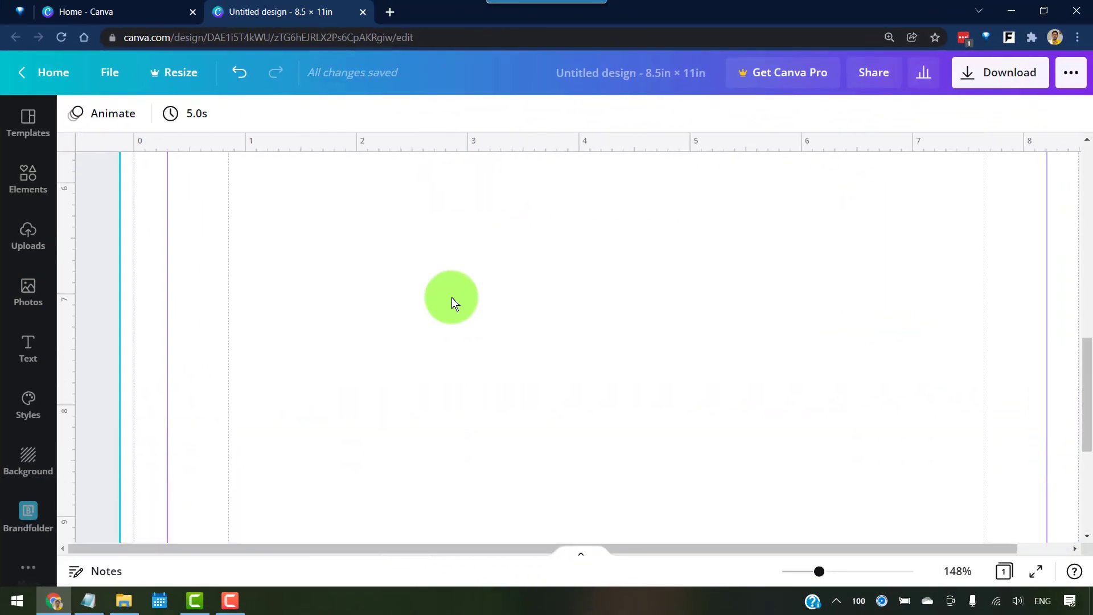
{"action": "scroll", "coordinate": [452, 297], "scroll_direction": "up", "scroll_amount": 5}
{"action": "left_click", "coordinate": [627, 411]}
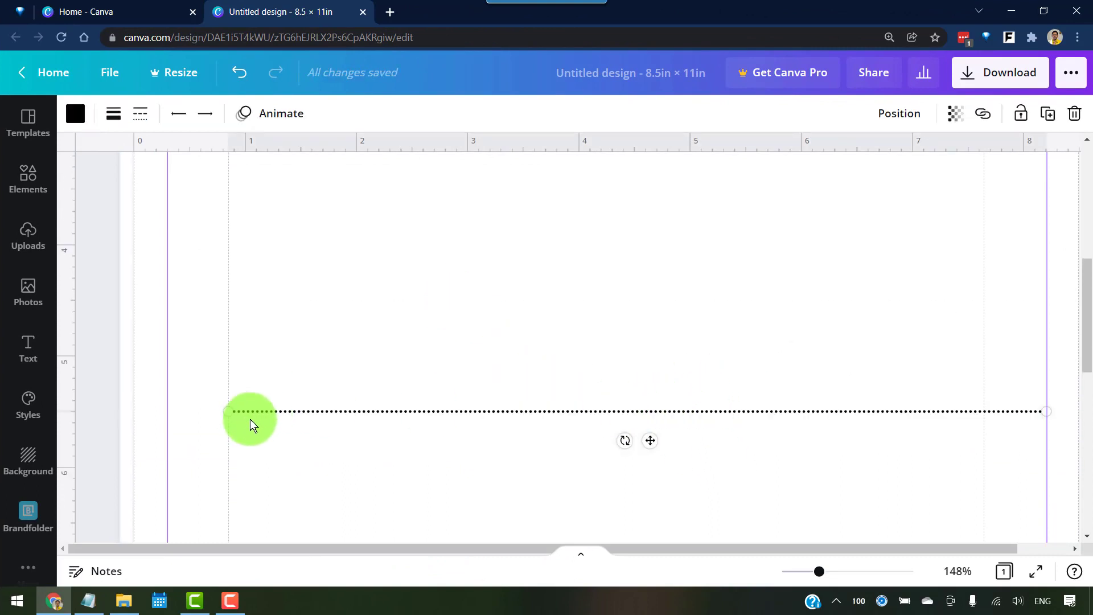
{"action": "left_click_drag", "start_coordinate": [230, 411], "coordinate": [187, 411]}
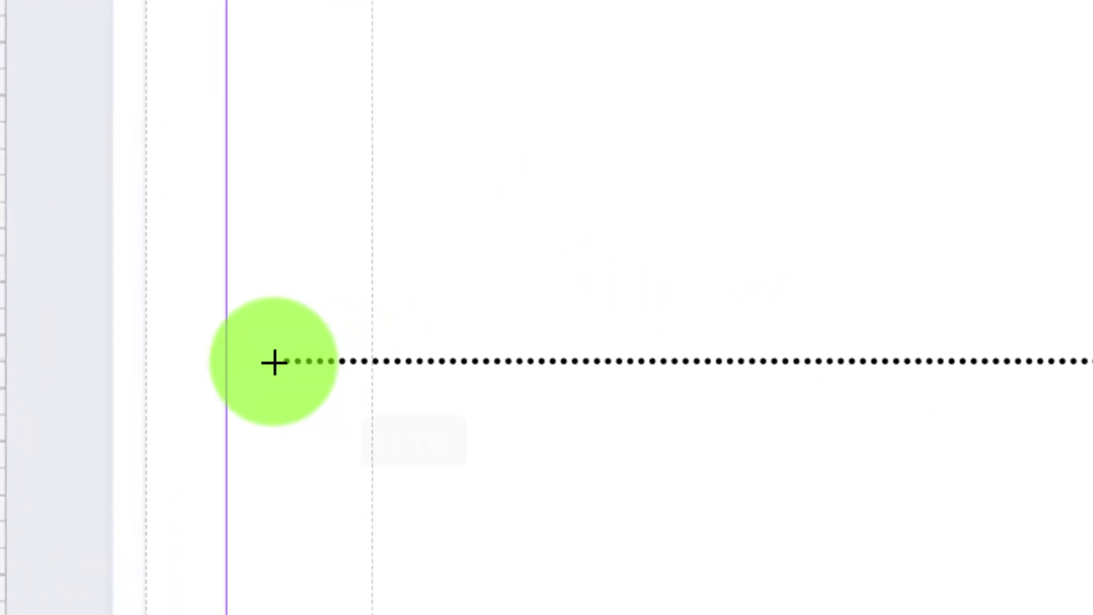
{"action": "left_click_drag", "start_coordinate": [274, 362], "coordinate": [227, 361]}
{"action": "left_click", "coordinate": [678, 449]}
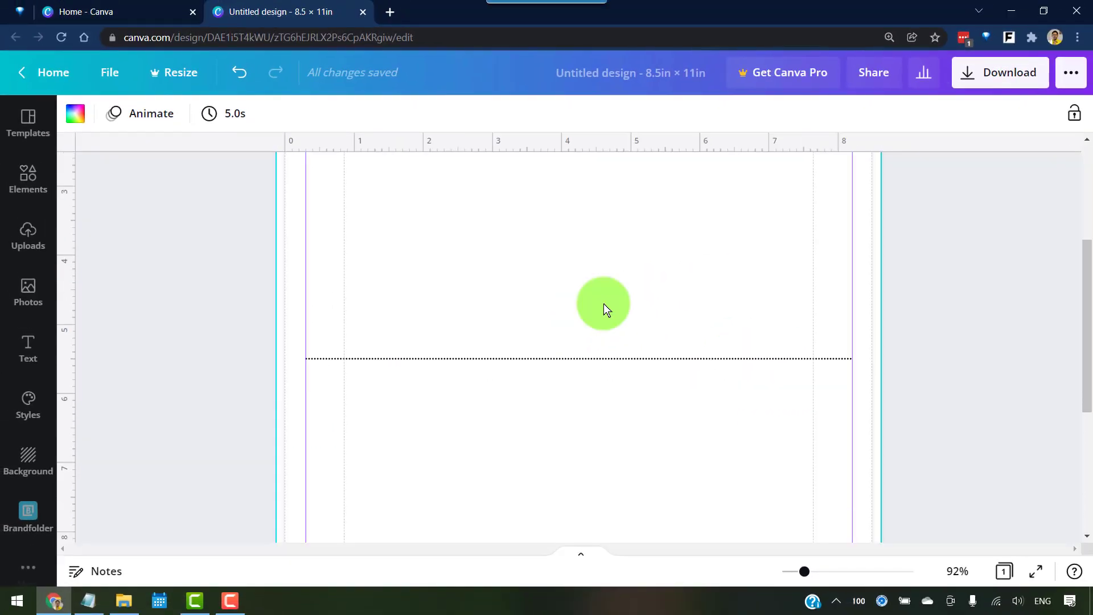
Hide the page's print bleed and margins
{"action": "scroll", "coordinate": [757, 236], "scroll_direction": "down", "scroll_amount": 3}
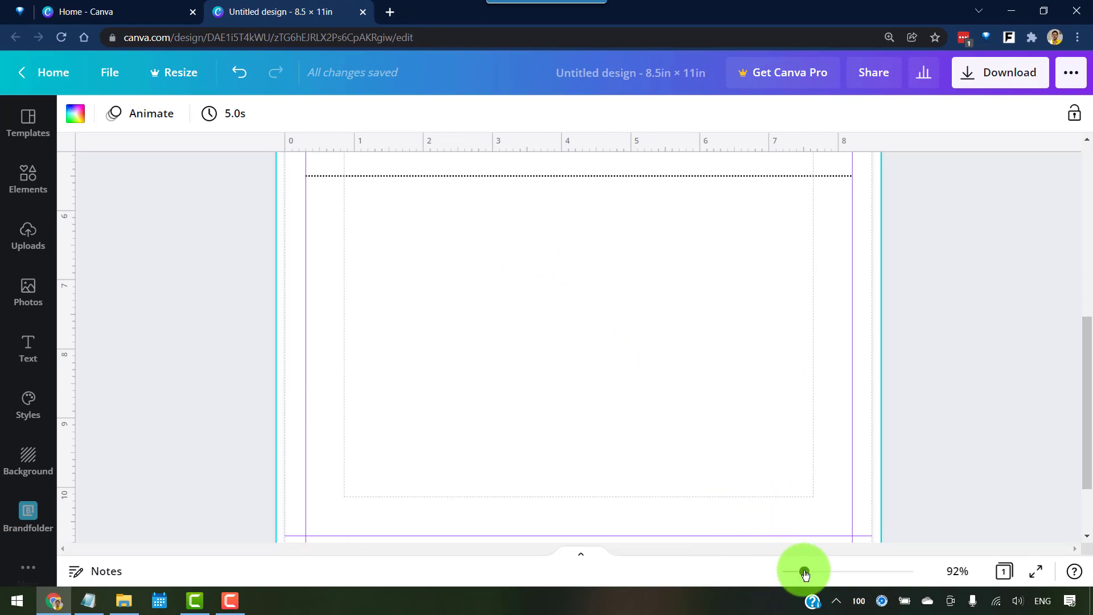
{"action": "left_click_drag", "start_coordinate": [805, 574], "coordinate": [796, 572]}
{"action": "scroll", "coordinate": [600, 324], "scroll_direction": "up", "scroll_amount": 4}
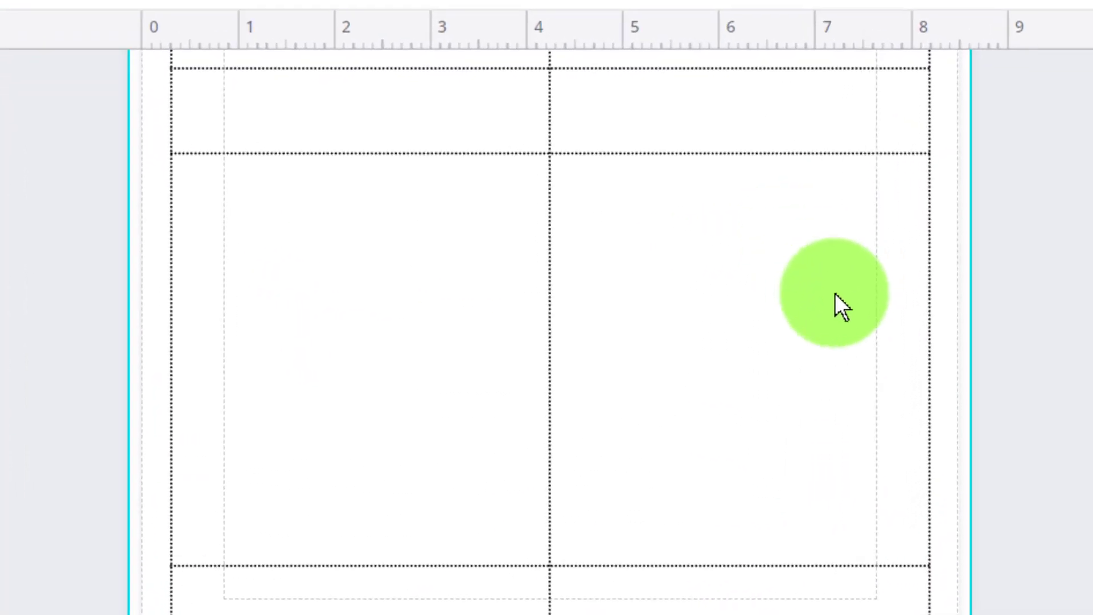
{"action": "scroll", "coordinate": [721, 276], "scroll_direction": "up", "scroll_amount": 5}
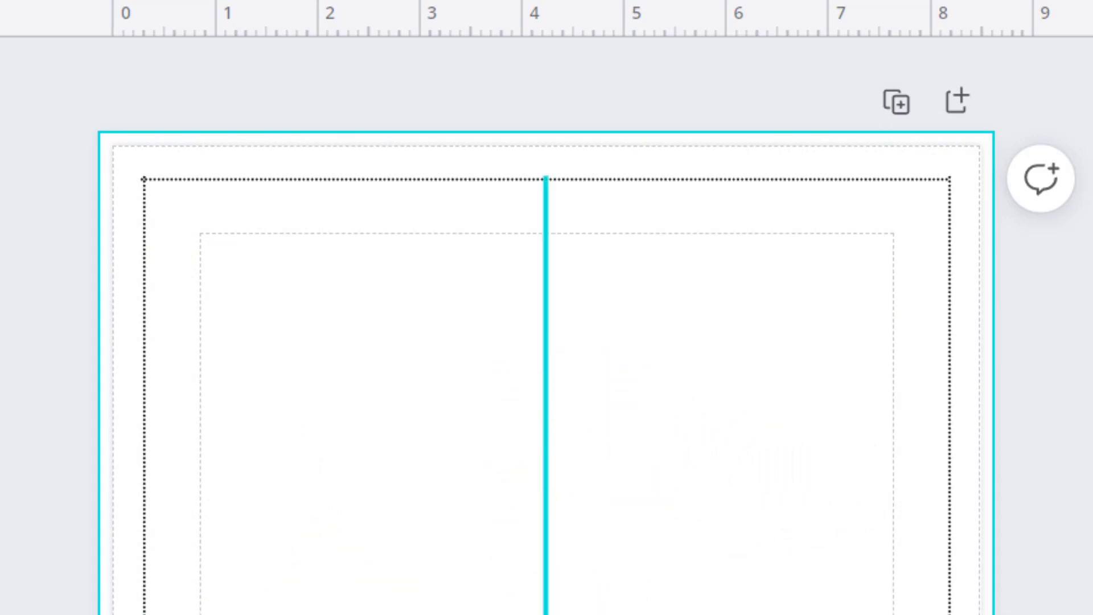
{"action": "scroll", "coordinate": [535, 598], "scroll_direction": "down", "scroll_amount": 8}
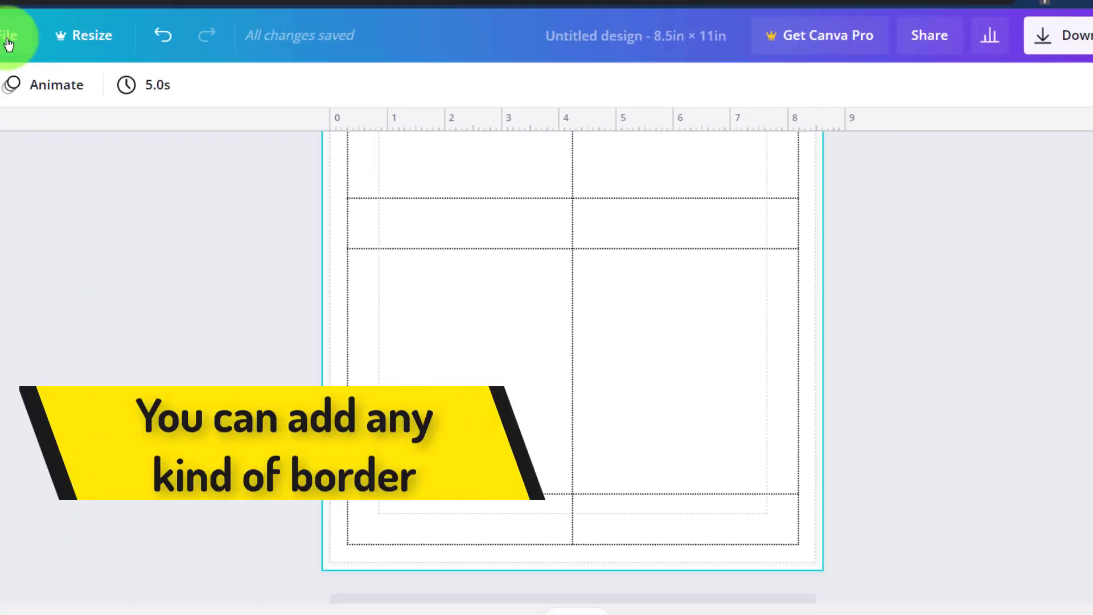
{"action": "left_click", "coordinate": [109, 72]}
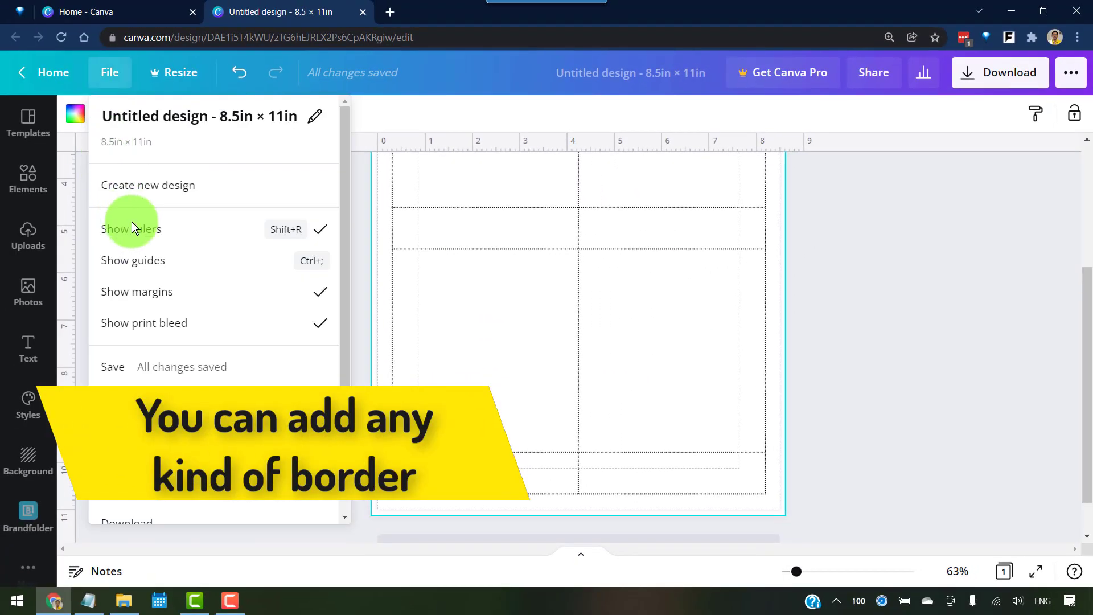
{"action": "left_click", "coordinate": [171, 323]}
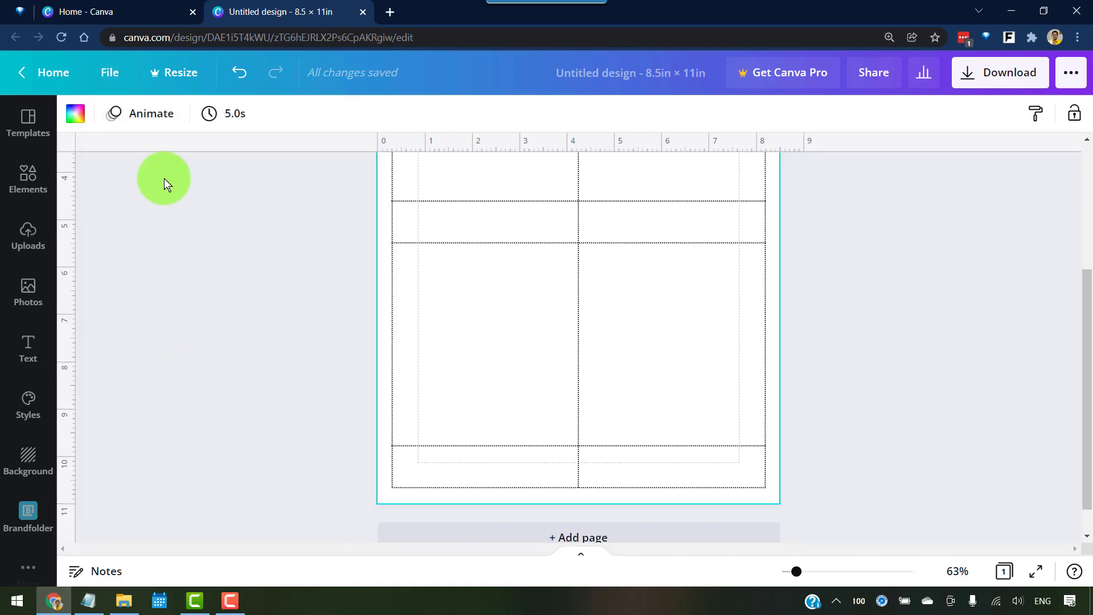
{"action": "left_click", "coordinate": [108, 73]}
{"action": "left_click", "coordinate": [183, 292]}
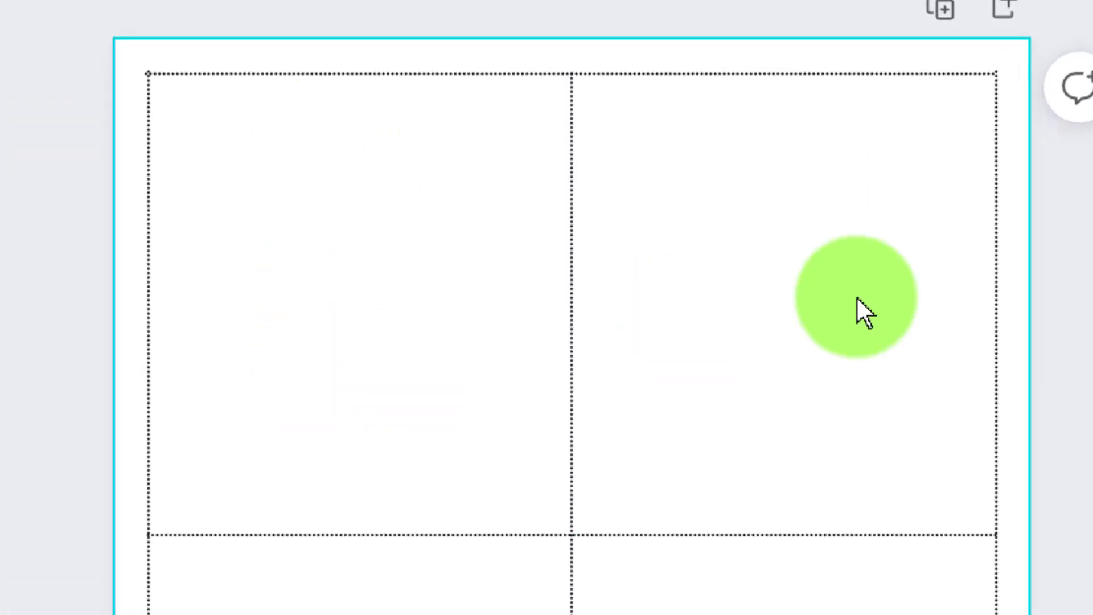
Duplicate the page containing the dotted grid
{"action": "scroll", "coordinate": [663, 336], "scroll_direction": "down", "scroll_amount": 5}
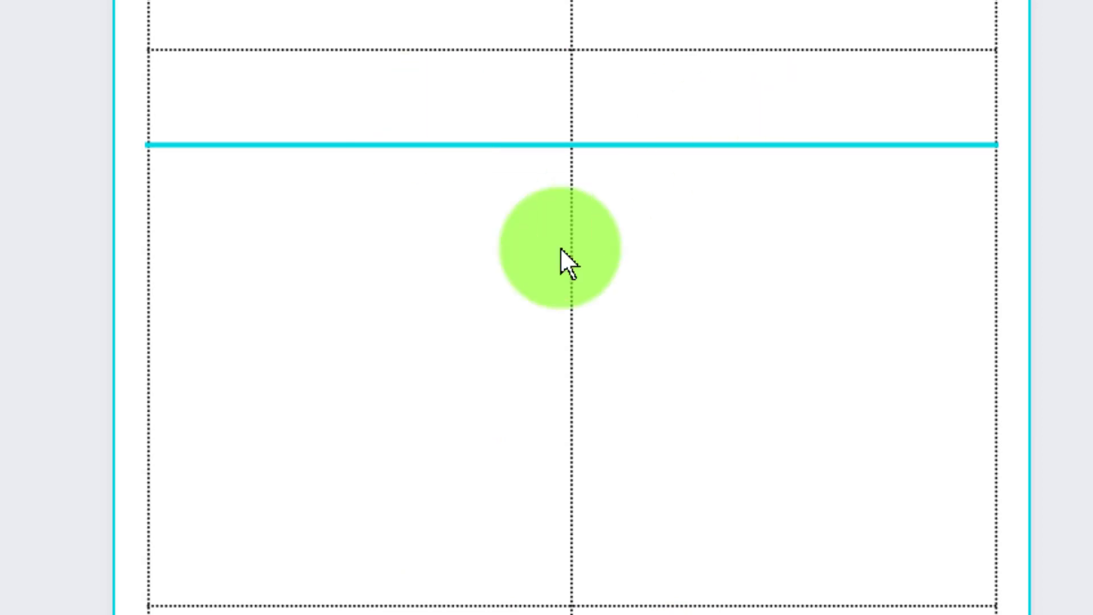
{"action": "scroll", "coordinate": [740, 300], "scroll_direction": "up", "scroll_amount": 5}
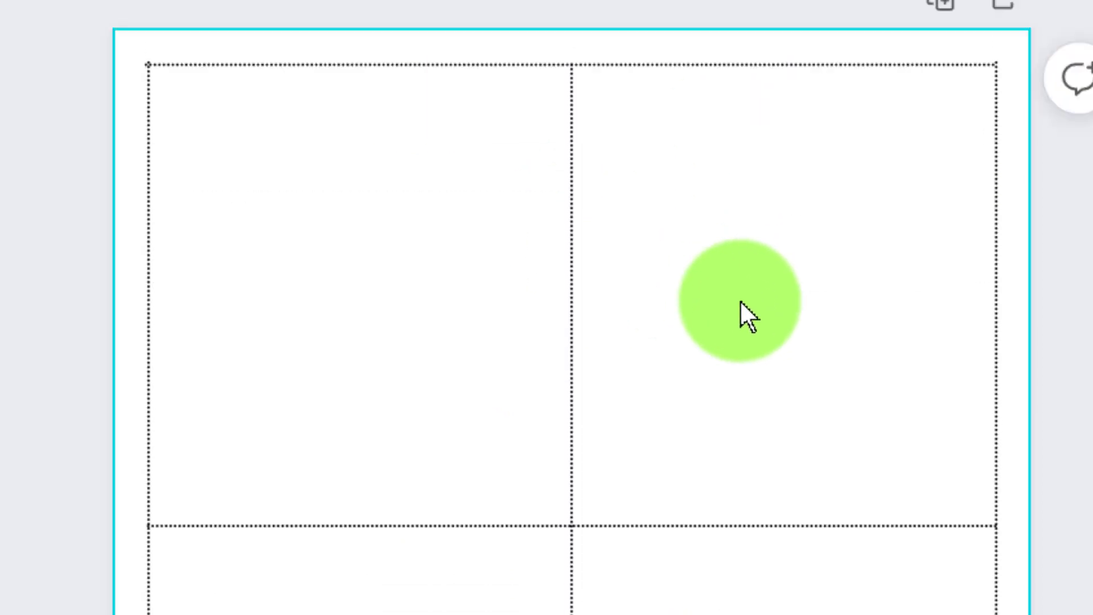
{"action": "left_click", "coordinate": [942, 10]}
{"action": "scroll", "coordinate": [576, 319], "scroll_direction": "down", "scroll_amount": 8}
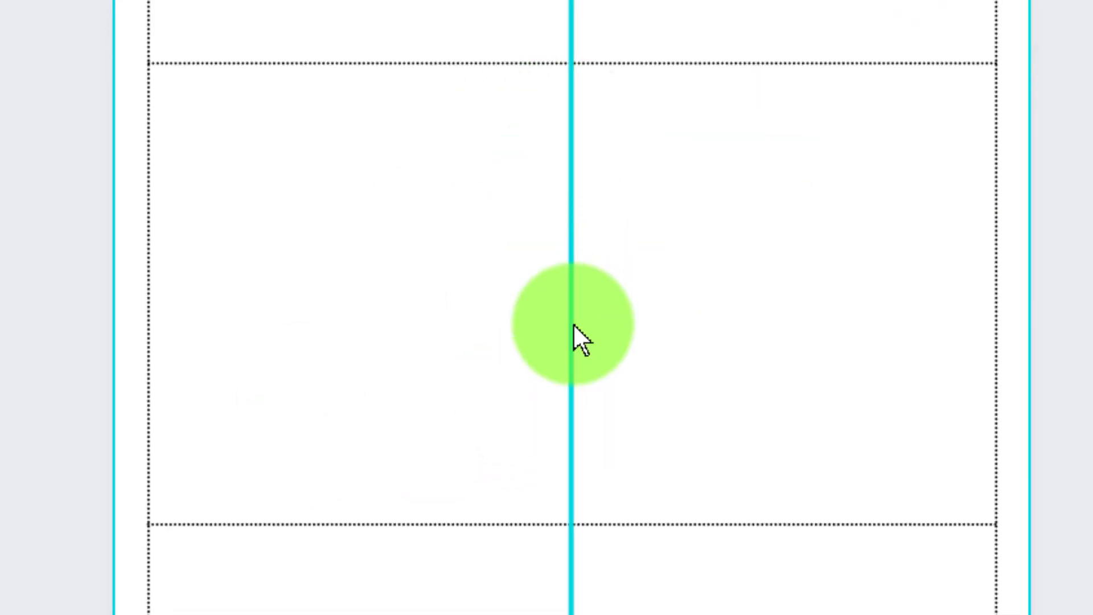
{"action": "scroll", "coordinate": [574, 333], "scroll_direction": "up", "scroll_amount": 10}
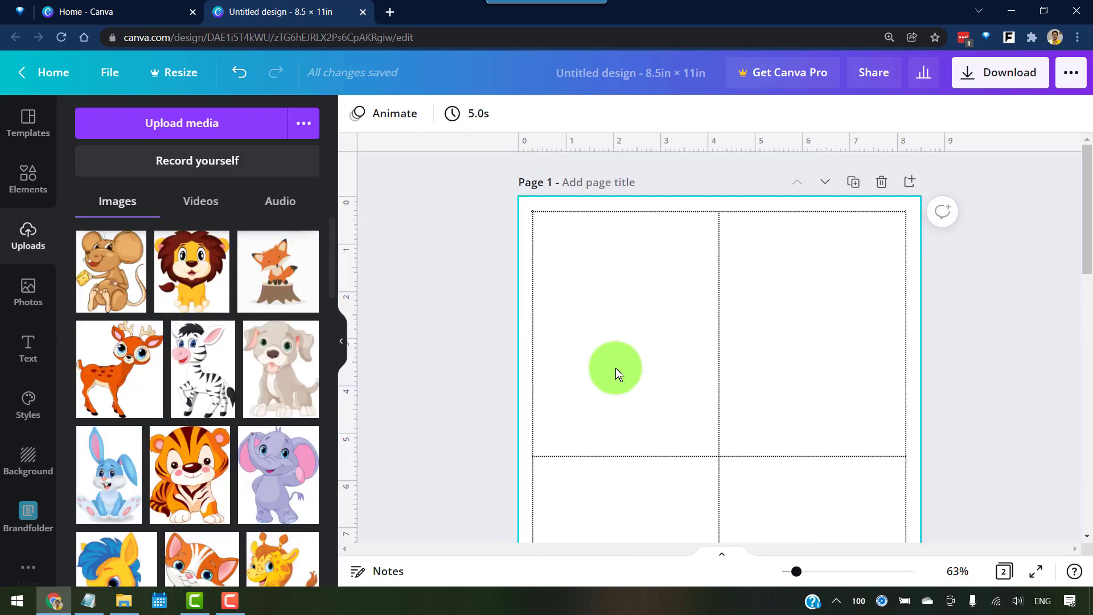
Place the uploaded lion image in page 1's upper-left cell and enlarge it, leaving room for a caption beneath
{"action": "left_click", "coordinate": [616, 368]}
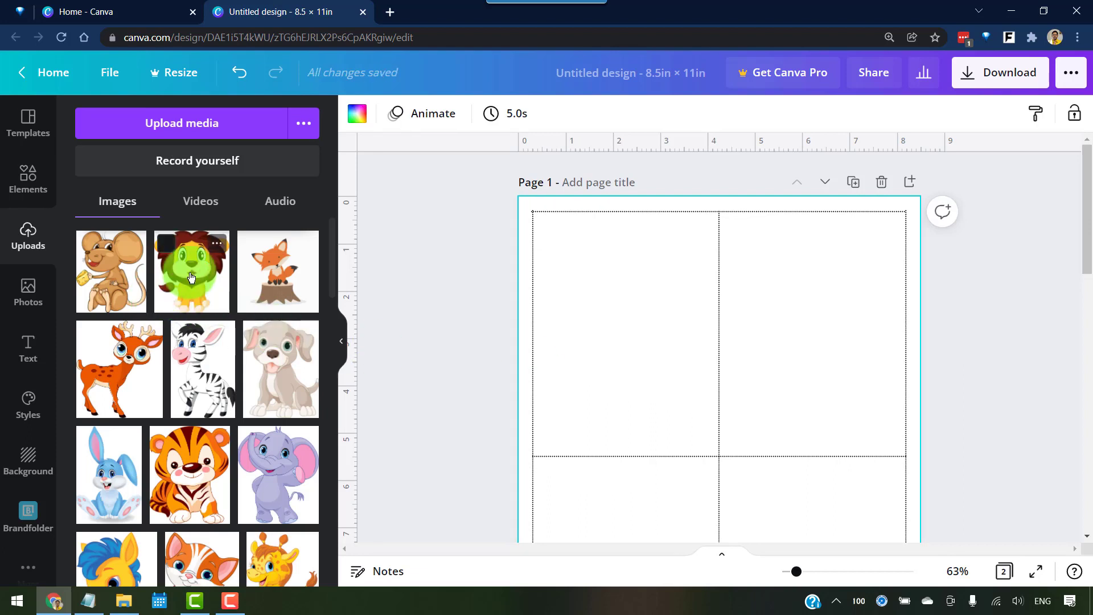
{"action": "left_click_drag", "start_coordinate": [191, 278], "coordinate": [606, 292]}
{"action": "left_click_drag", "start_coordinate": [561, 264], "coordinate": [721, 446]}
{"action": "left_click_drag", "start_coordinate": [774, 495], "coordinate": [581, 234]}
{"action": "left_click_drag", "start_coordinate": [677, 363], "coordinate": [698, 405]}
{"action": "left_click_drag", "start_coordinate": [633, 333], "coordinate": [627, 348]}
{"action": "left_click", "coordinate": [529, 349]}
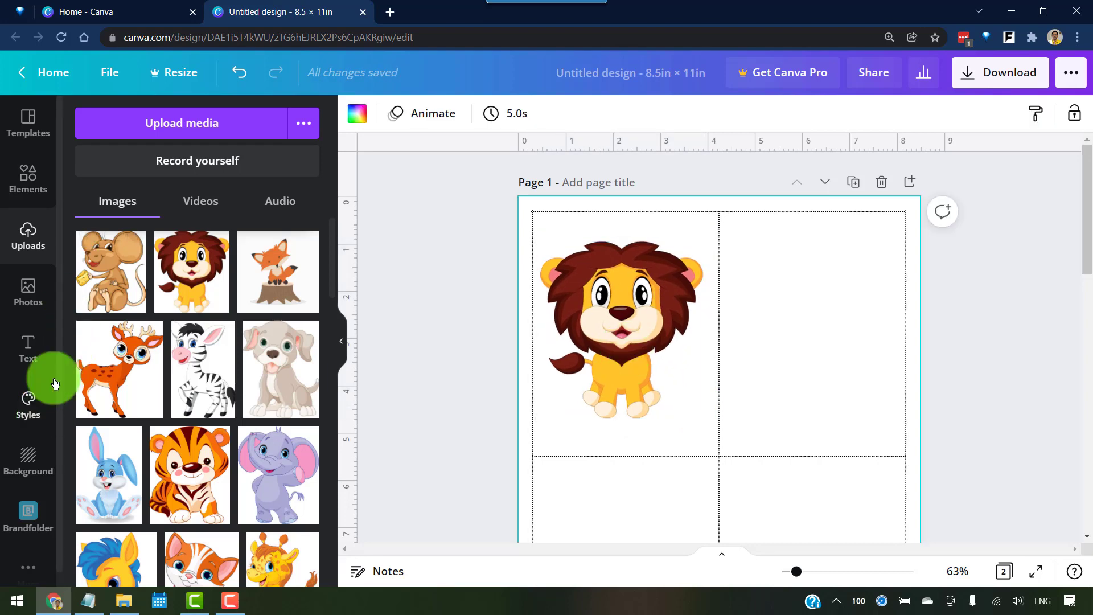
{"action": "key", "text": "ctrl+z"}
{"action": "left_click", "coordinate": [633, 429]}
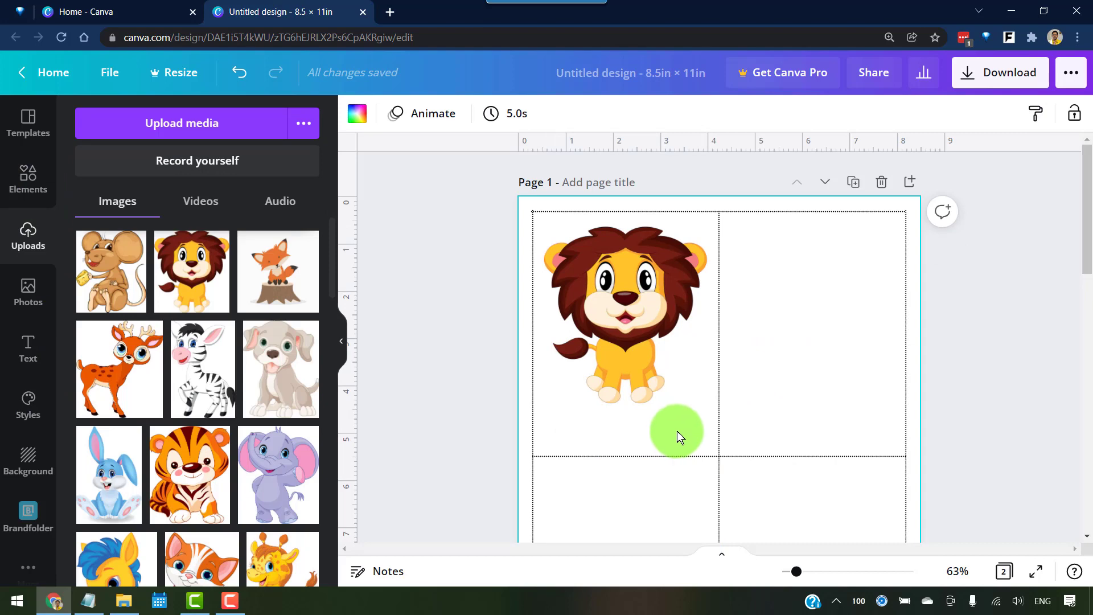
Add a text box centred beneath the lion image and enter LION
{"action": "key", "text": "t"}
{"action": "left_click_drag", "start_coordinate": [729, 404], "coordinate": [633, 463]}
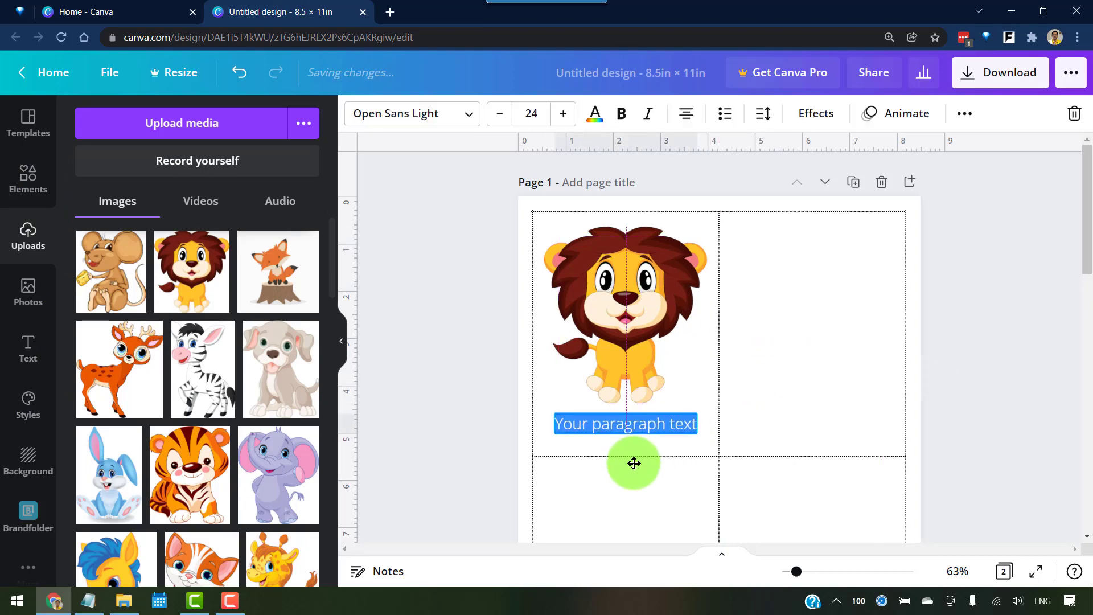
{"action": "key", "text": "t"}
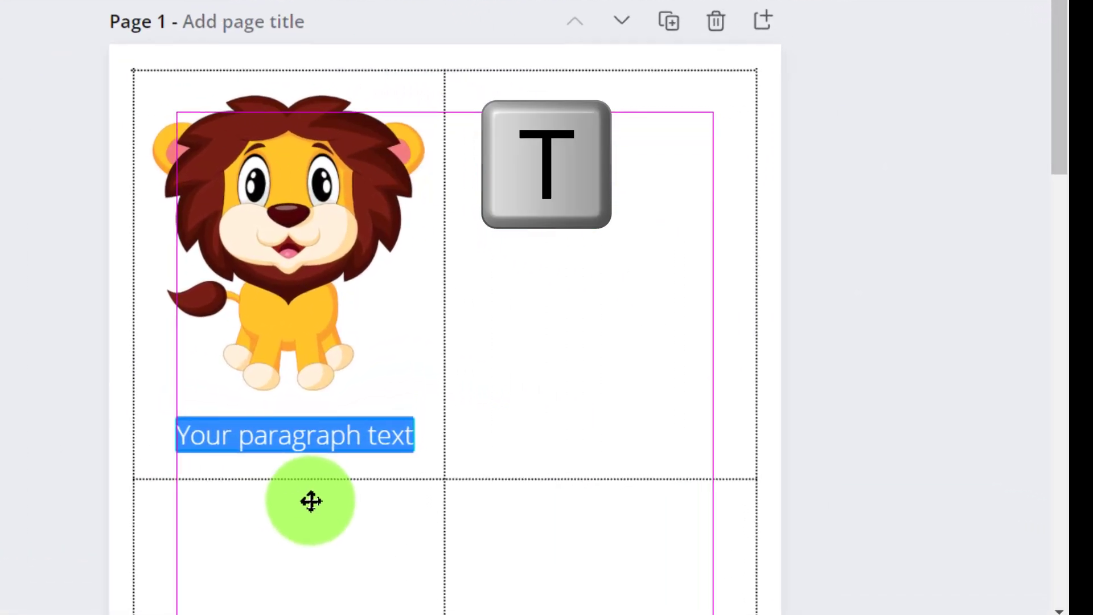
{"action": "left_click_drag", "start_coordinate": [311, 501], "coordinate": [309, 501]}
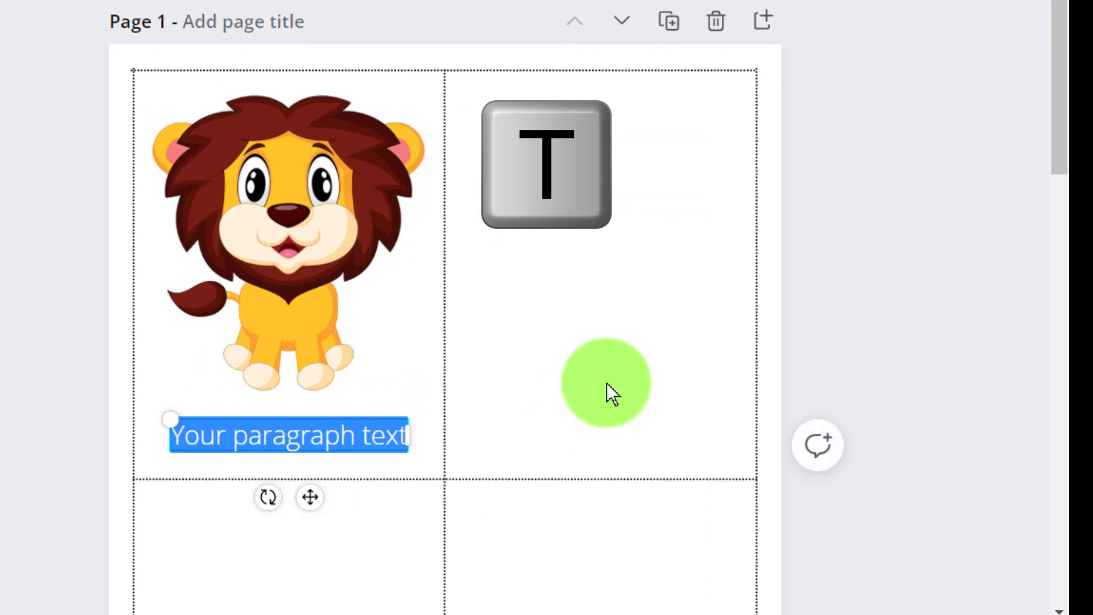
{"action": "type", "text": "LION"}
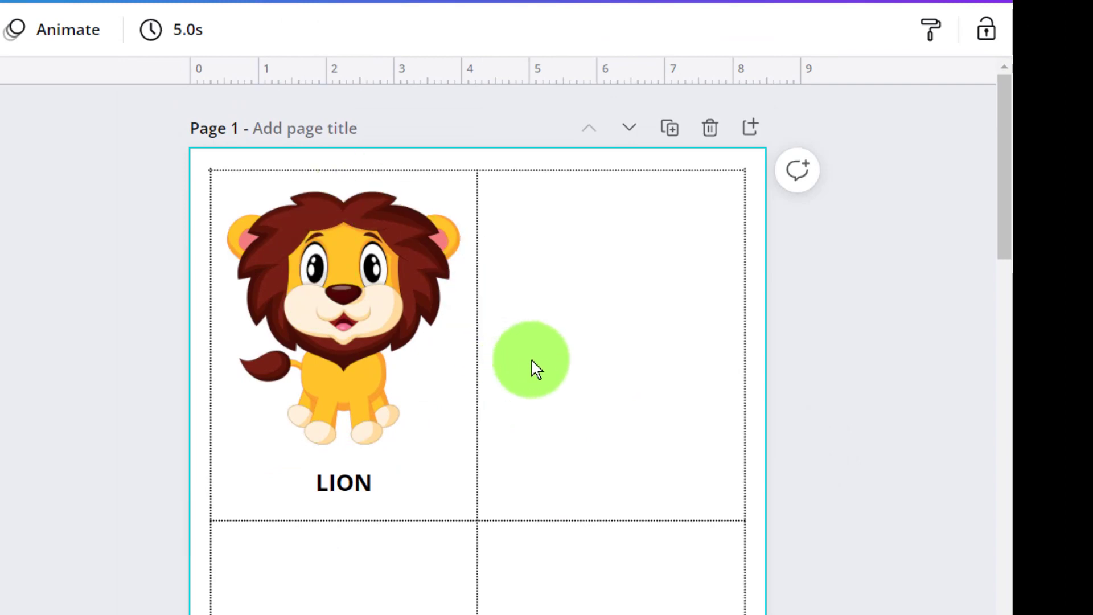
Place the tiger image in the upper-right cell at about 3.2 × 3.8 in and caption it TIGER using a copy of the LION text
{"action": "key", "text": "ctrl+v"}
{"action": "left_click_drag", "start_coordinate": [582, 347], "coordinate": [712, 439]}
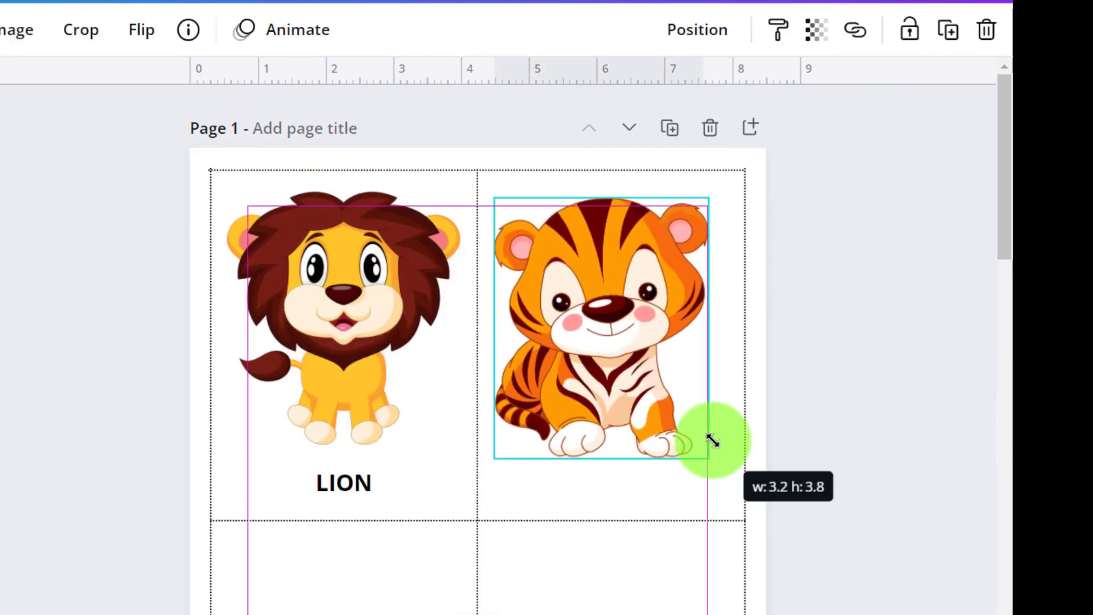
{"action": "left_click", "coordinate": [402, 483]}
{"action": "key", "text": "ctrl+c"}
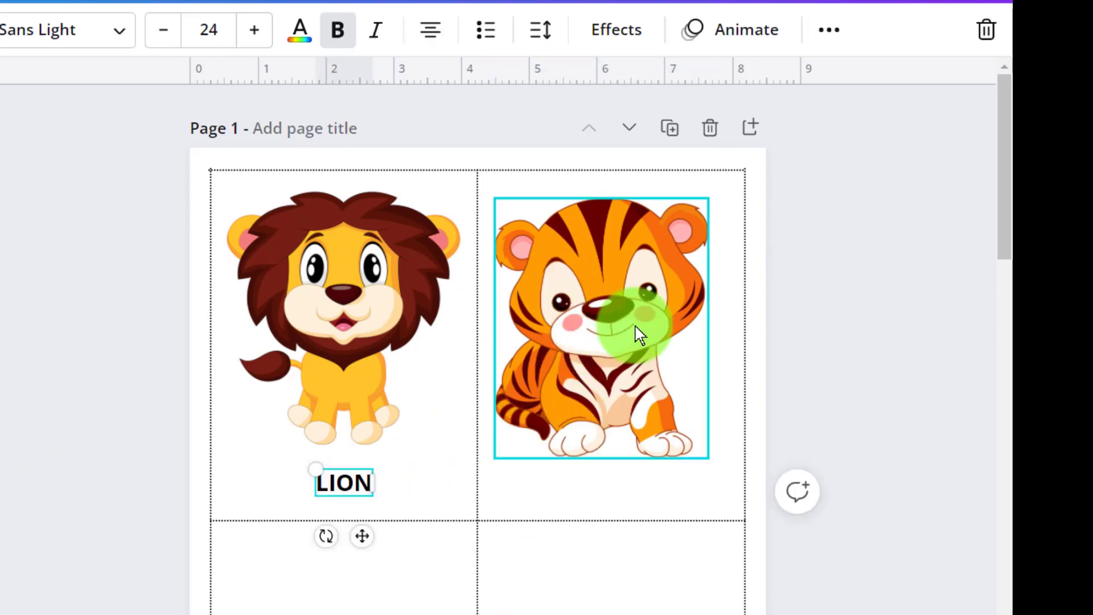
{"action": "key", "text": "ctrl+v"}
{"action": "left_click_drag", "start_coordinate": [639, 335], "coordinate": [620, 444]}
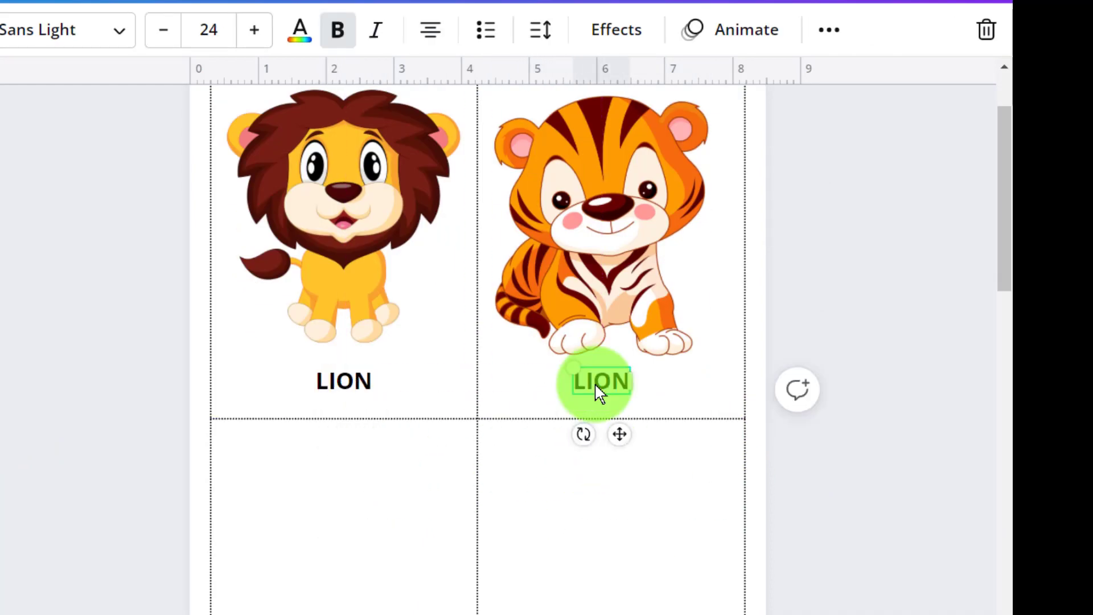
{"action": "double_click", "coordinate": [598, 382]}
{"action": "type", "text": "TIGER"}
Copy the lion and tiger images together and place the copies in the two cells below
{"action": "left_click", "coordinate": [575, 255]}
{"action": "left_click", "coordinate": [576, 239]}
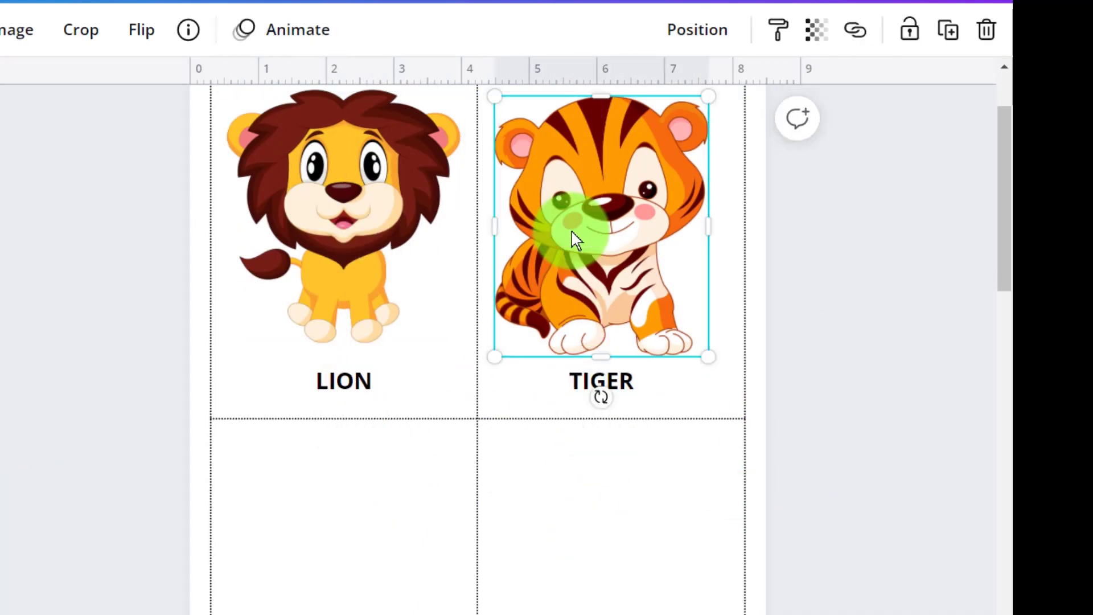
{"action": "left_click", "coordinate": [399, 220], "text": "shift"}
{"action": "key", "text": "ctrl+c"}
{"action": "key", "text": "ctrl+v"}
{"action": "left_click_drag", "start_coordinate": [359, 250], "coordinate": [359, 591]}
{"action": "left_click", "coordinate": [863, 424]}
Replace the lion copy in the lower-left cell with the uploaded elephant image and adjust its fit
{"action": "scroll", "coordinate": [855, 380], "scroll_direction": "down", "scroll_amount": 3}
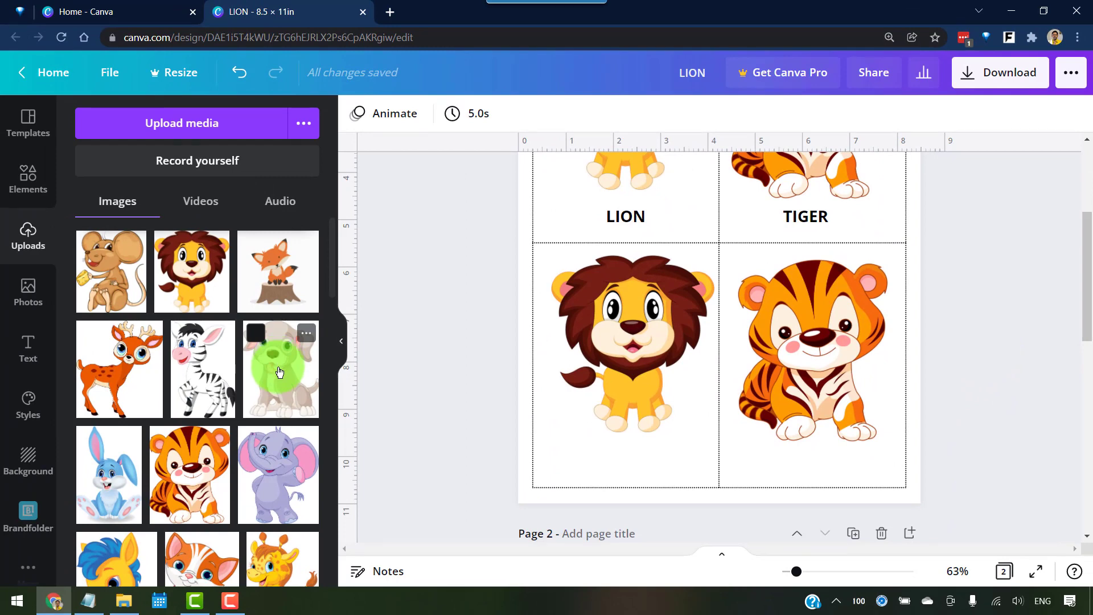
{"action": "left_click_drag", "start_coordinate": [277, 466], "coordinate": [604, 362]}
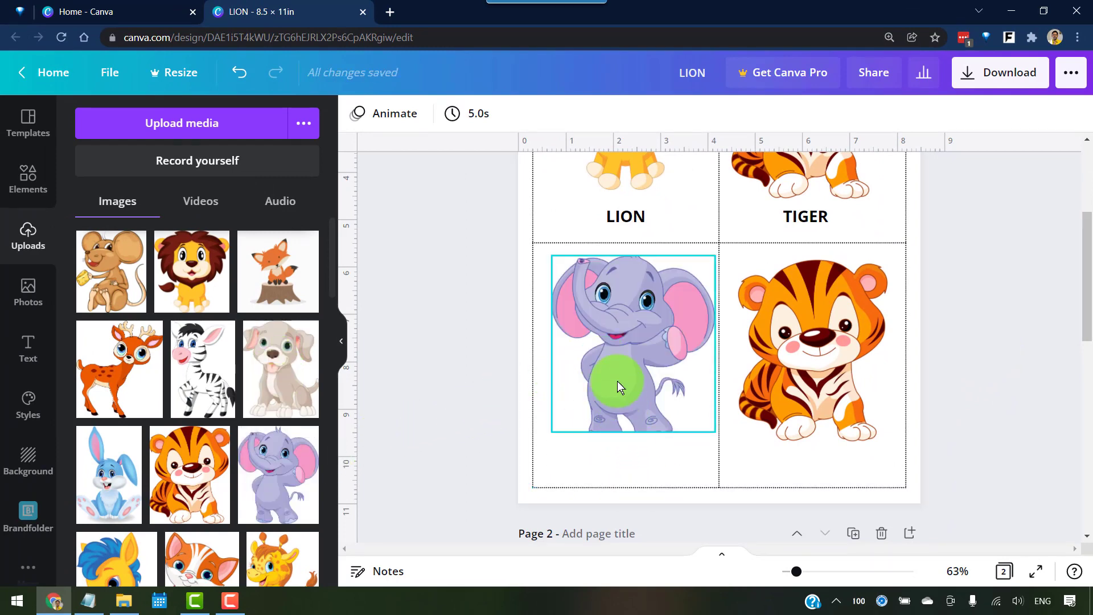
{"action": "left_click", "coordinate": [617, 381]}
{"action": "mouse_move", "coordinate": [636, 434]}
{"action": "left_mouse_down"}
{"action": "mouse_move", "coordinate": [629, 456]}
{"action": "mouse_move", "coordinate": [630, 444]}
{"action": "left_mouse_up"}
Replace the tiger copy in the lower-right cell with the uploaded rabbit image and adjust its fit
{"action": "left_click_drag", "start_coordinate": [140, 479], "coordinate": [812, 439]}
{"action": "left_click", "coordinate": [807, 364]}
{"action": "left_click_drag", "start_coordinate": [807, 363], "coordinate": [871, 441]}
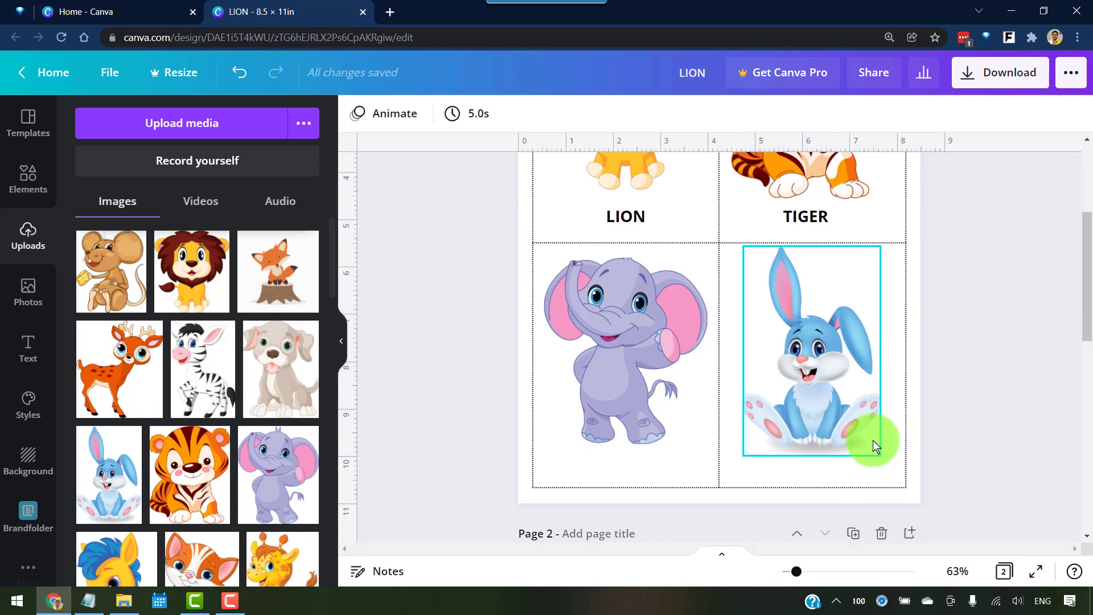
Copy the LION and TIGER captions together and place the copies beneath the elephant and rabbit images
{"action": "left_click", "coordinate": [629, 216]}
{"action": "left_click", "coordinate": [811, 221], "text": "shift"}
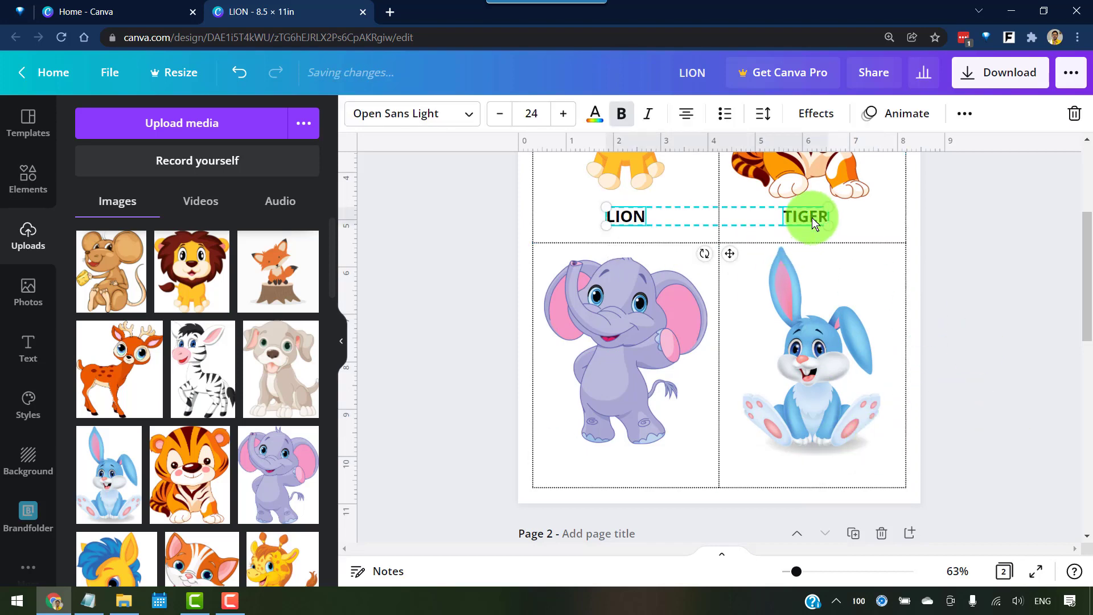
{"action": "left_click_drag", "start_coordinate": [812, 221], "coordinate": [730, 505]}
{"action": "left_click", "coordinate": [575, 469]}
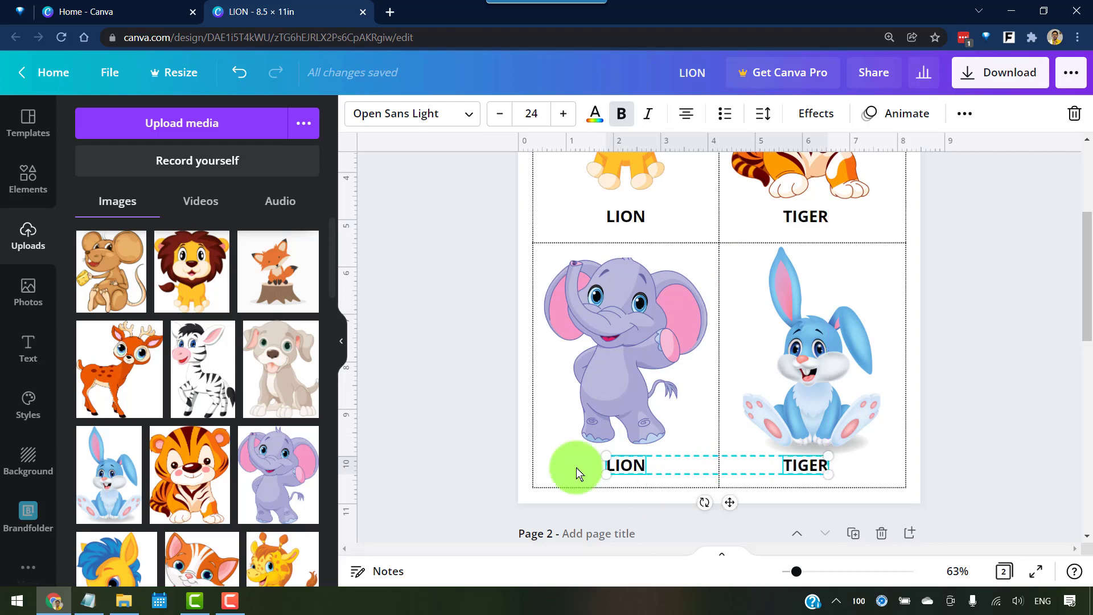
Change the copied captions to ELEPHANT under the elephant and RABBIT under the rabbit
{"action": "double_click", "coordinate": [624, 465]}
{"action": "type", "text": "ELEPHANT"}
{"action": "double_click", "coordinate": [806, 465]}
{"action": "type", "text": "RABBIT"}
{"action": "left_click", "coordinate": [981, 362]}
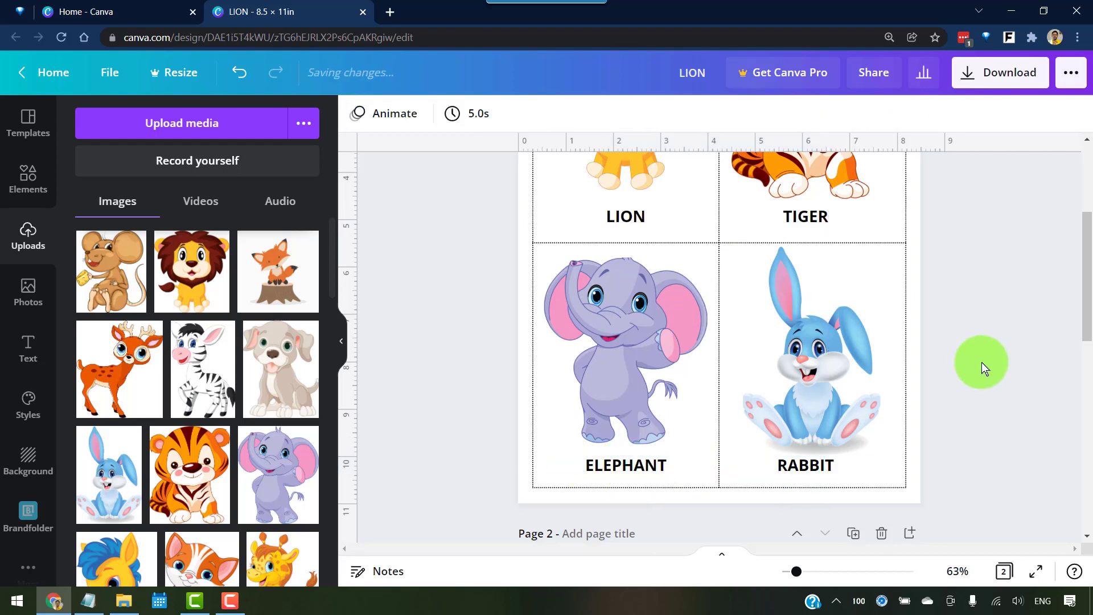
Review the captioned animal cards on pages 1 to 3 and the empty page 4 layout with separate caption strips
{"action": "scroll", "coordinate": [985, 326], "scroll_direction": "up", "scroll_amount": 4}
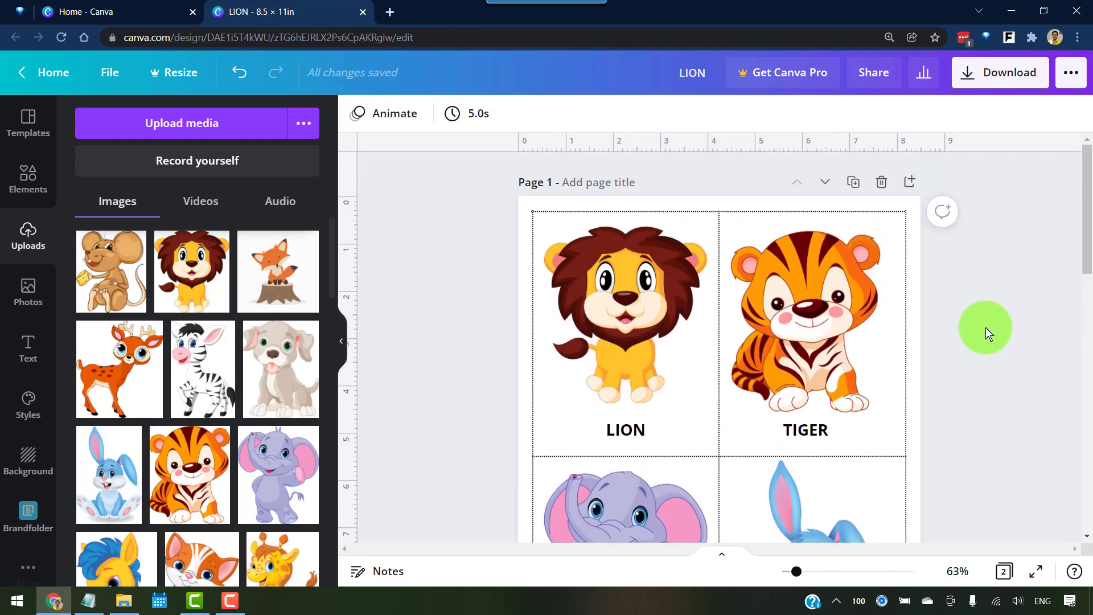
{"action": "scroll", "coordinate": [948, 308], "scroll_direction": "down", "scroll_amount": 4}
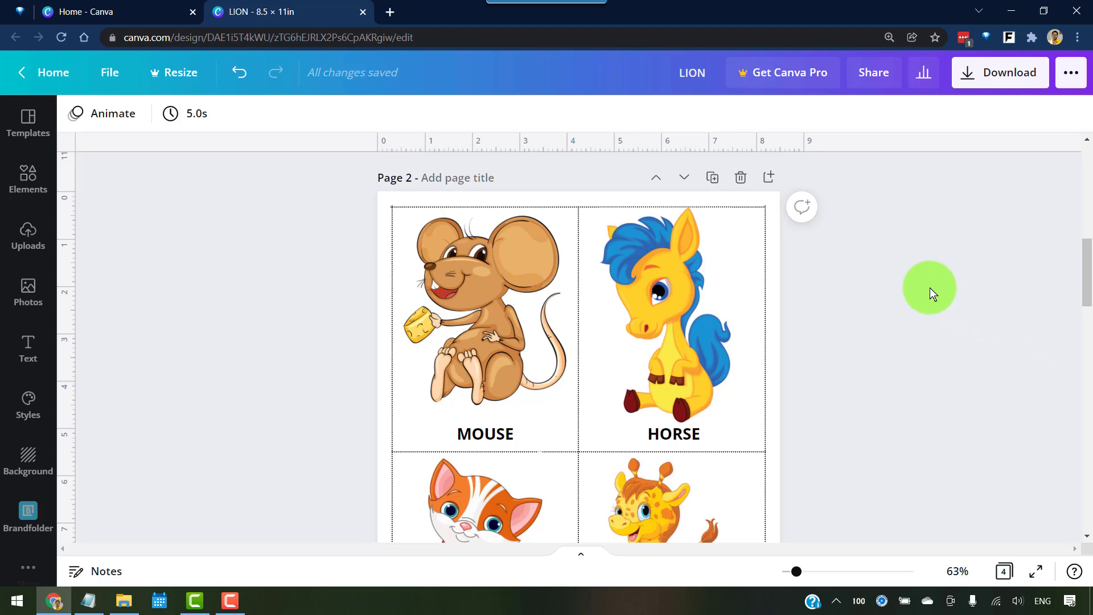
{"action": "scroll", "coordinate": [930, 288], "scroll_direction": "down", "scroll_amount": 5}
{"action": "scroll", "coordinate": [922, 287], "scroll_direction": "up", "scroll_amount": 4}
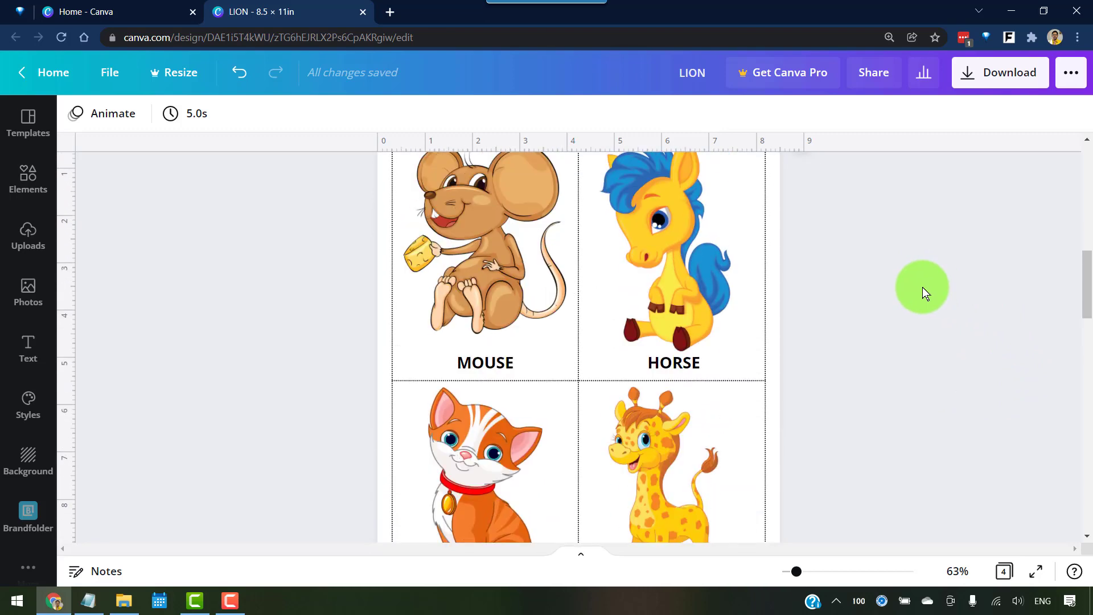
{"action": "scroll", "coordinate": [923, 287], "scroll_direction": "up", "scroll_amount": 1}
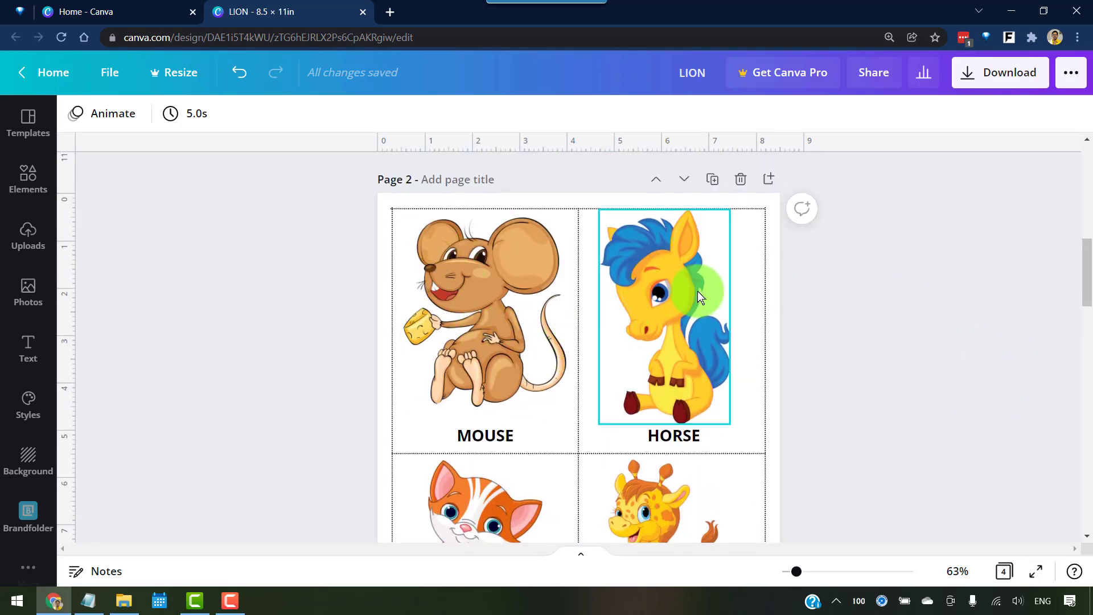
{"action": "scroll", "coordinate": [699, 292], "scroll_direction": "up", "scroll_amount": 8}
{"action": "scroll", "coordinate": [930, 316], "scroll_direction": "down", "scroll_amount": 9}
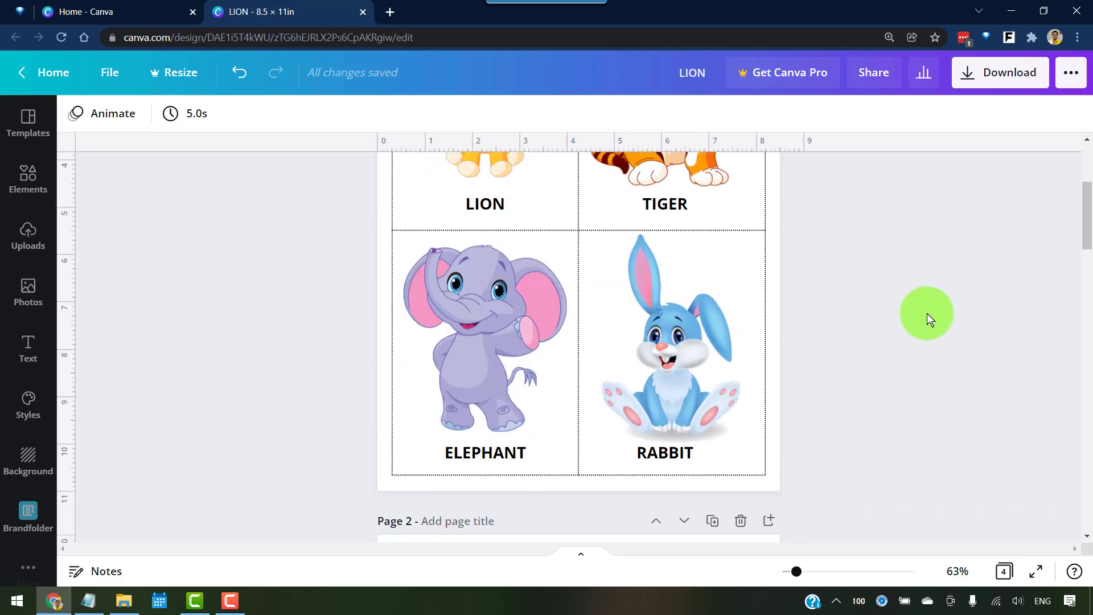
{"action": "scroll", "coordinate": [927, 314], "scroll_direction": "down", "scroll_amount": 8}
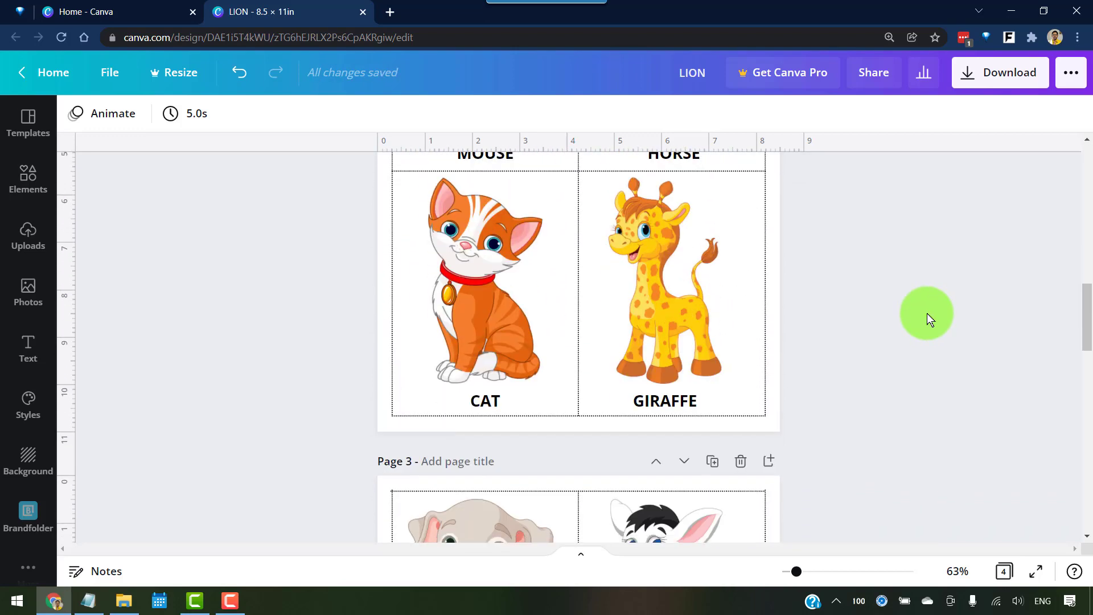
{"action": "scroll", "coordinate": [927, 313], "scroll_direction": "down", "scroll_amount": 1}
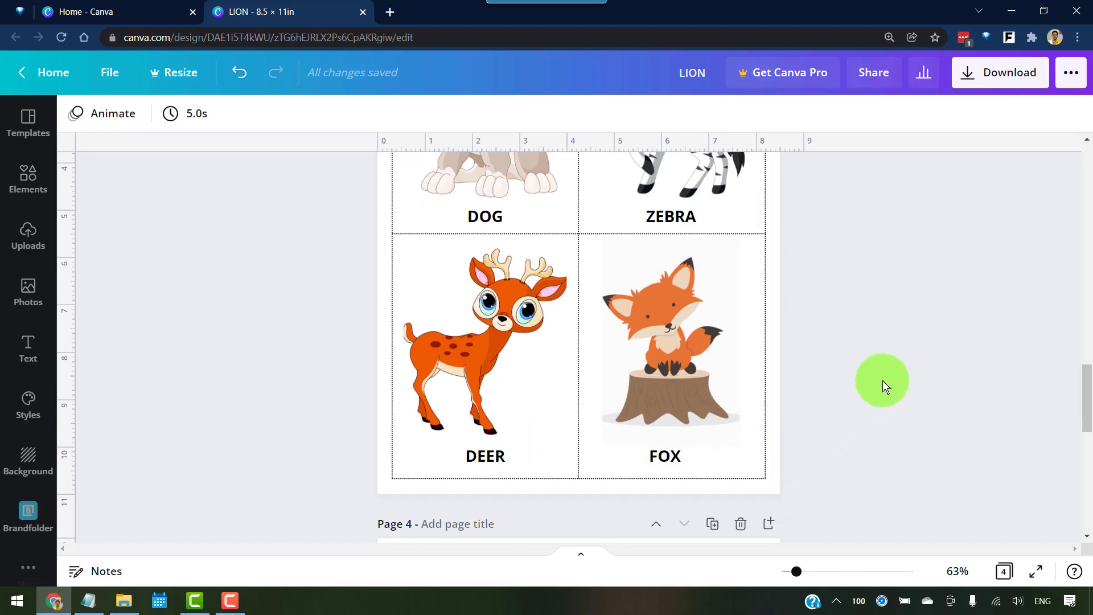
{"action": "scroll", "coordinate": [885, 331], "scroll_direction": "up", "scroll_amount": 15}
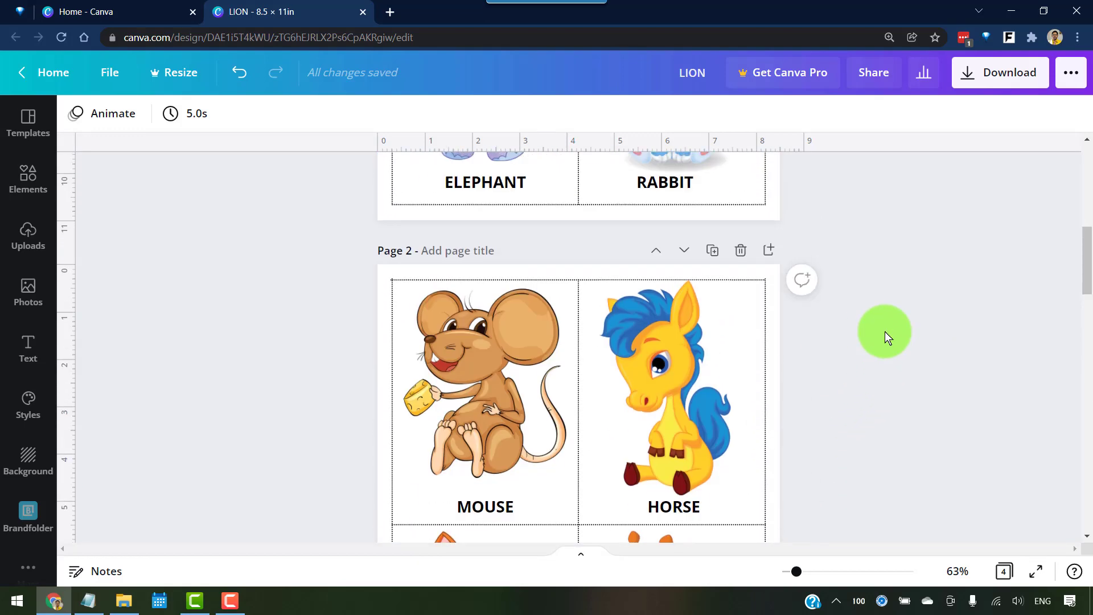
{"action": "scroll", "coordinate": [884, 331], "scroll_direction": "up", "scroll_amount": 9}
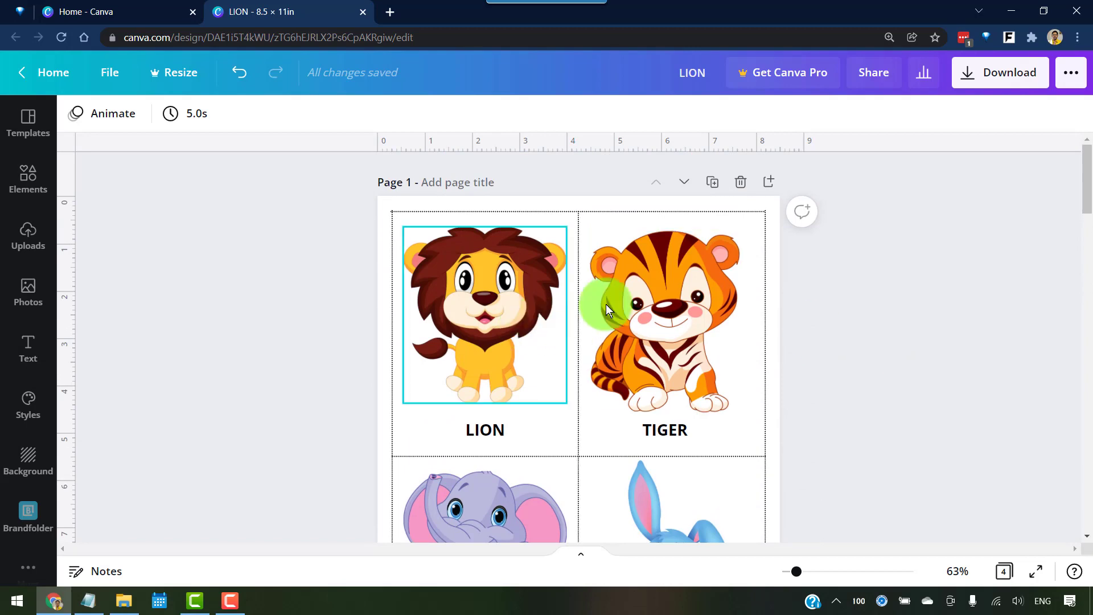
{"action": "scroll", "coordinate": [908, 290], "scroll_direction": "down", "scroll_amount": 3}
{"action": "scroll", "coordinate": [907, 297], "scroll_direction": "down", "scroll_amount": 8}
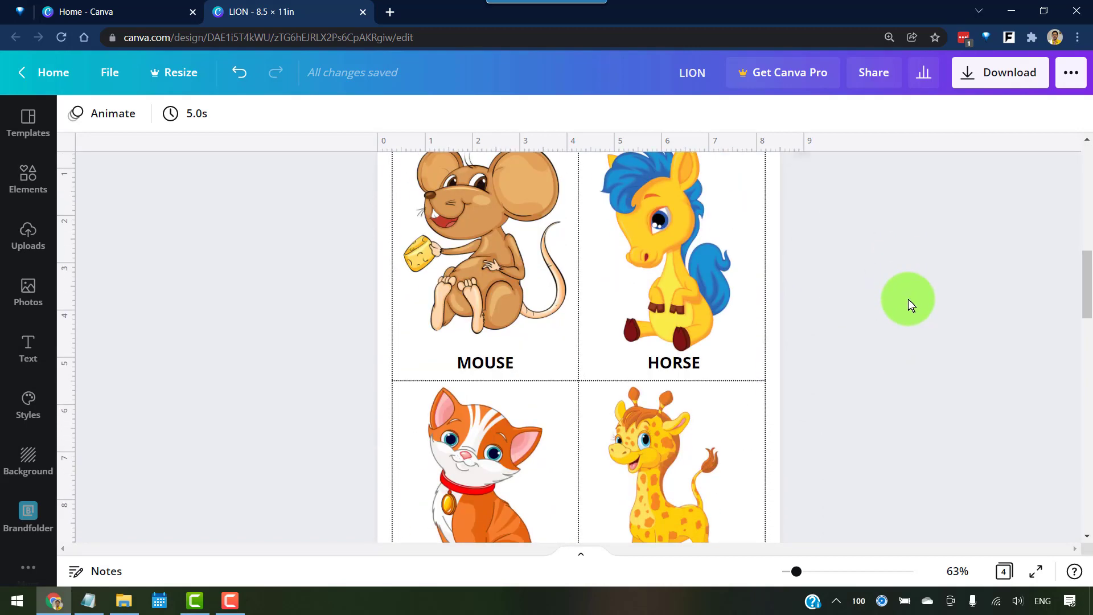
{"action": "scroll", "coordinate": [627, 366], "scroll_direction": "down", "scroll_amount": 6}
{"action": "scroll", "coordinate": [710, 351], "scroll_direction": "down", "scroll_amount": 10}
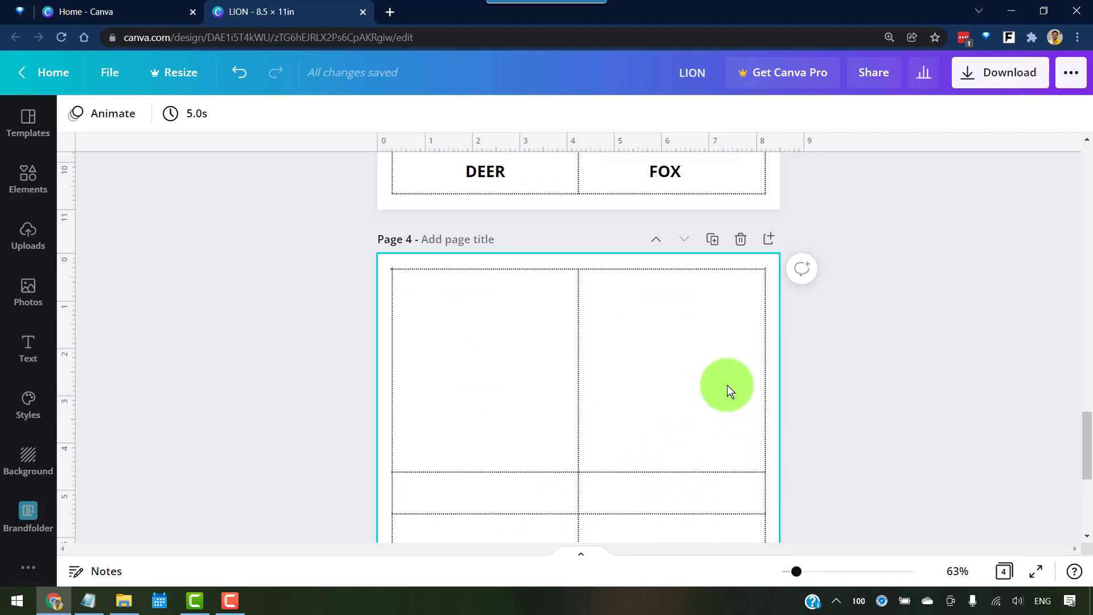
{"action": "scroll", "coordinate": [821, 316], "scroll_direction": "up", "scroll_amount": 20}
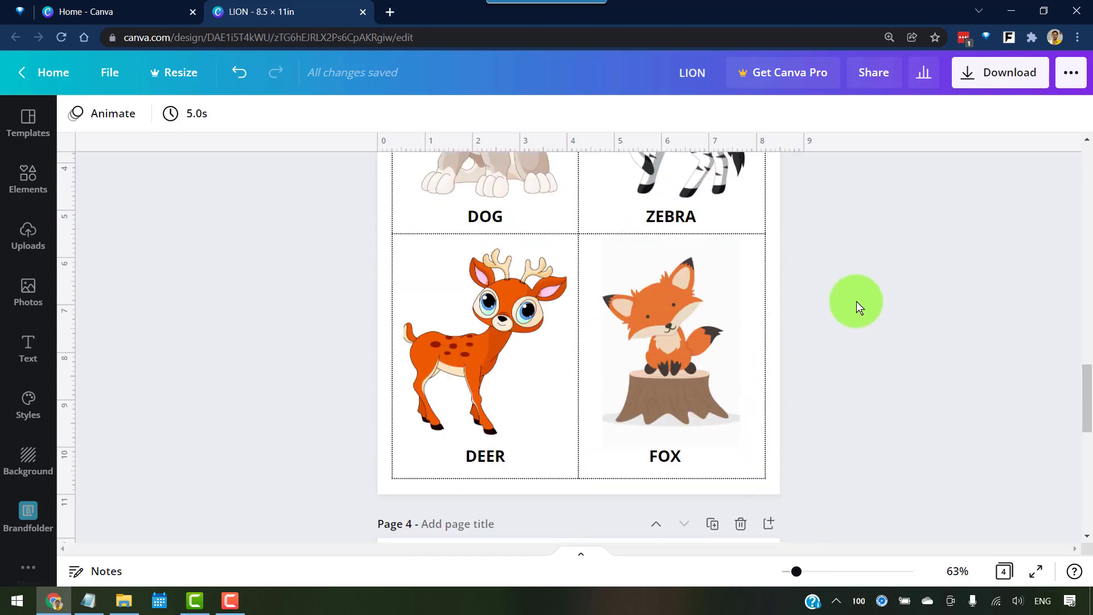
{"action": "scroll", "coordinate": [780, 323], "scroll_direction": "up", "scroll_amount": 5}
{"action": "scroll", "coordinate": [780, 323], "scroll_direction": "down", "scroll_amount": 12}
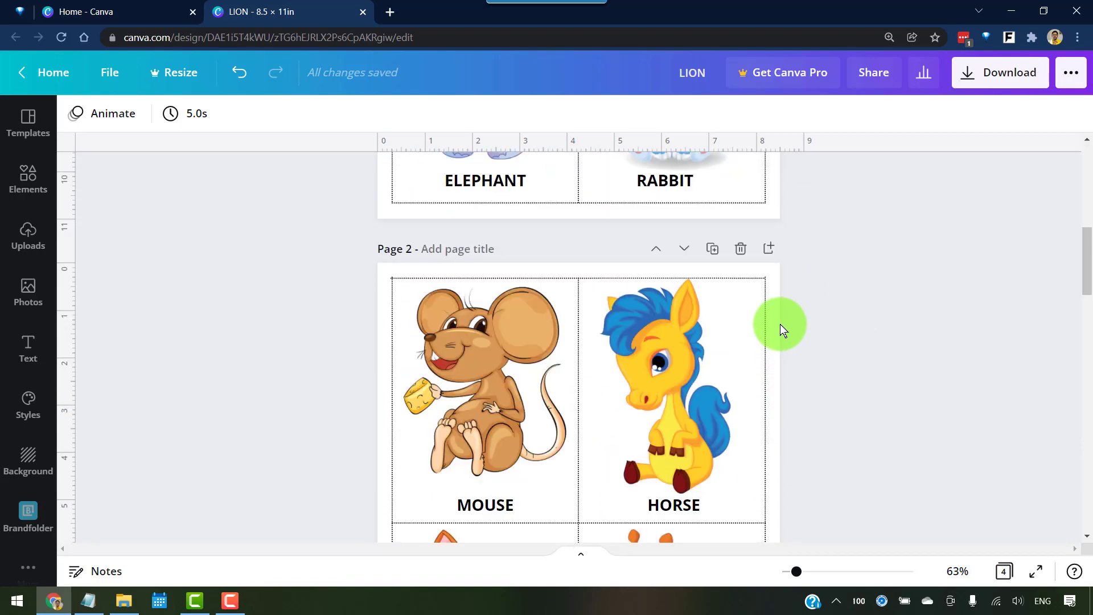
{"action": "scroll", "coordinate": [780, 323], "scroll_direction": "up", "scroll_amount": 12}
Copy the lion, tiger, elephant and rabbit images from page 1 and paste them onto the empty page 4
{"action": "left_click", "coordinate": [510, 250]}
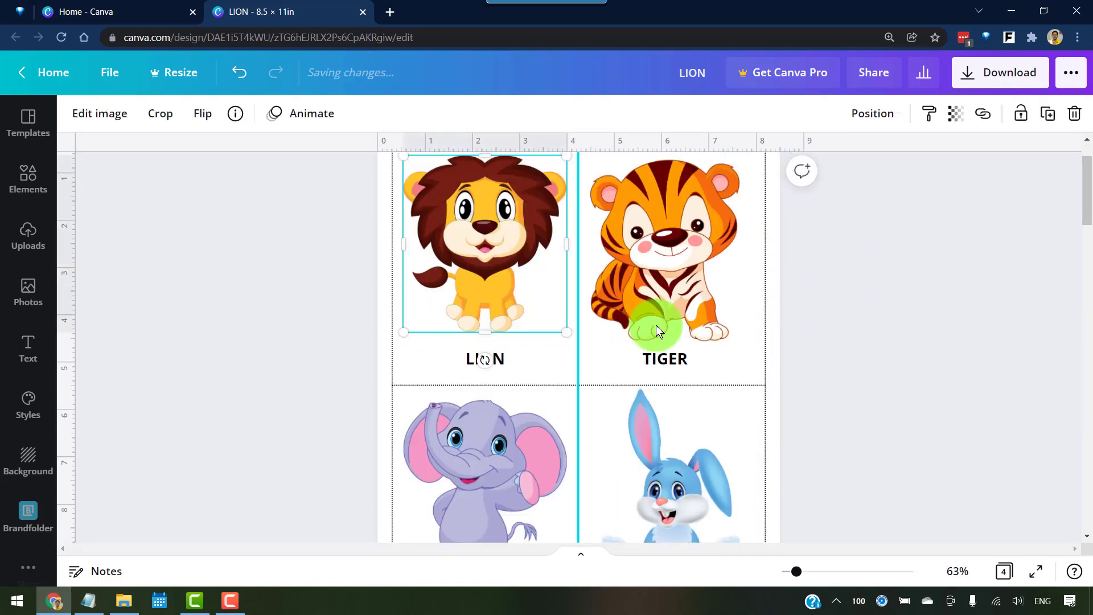
{"action": "left_click", "coordinate": [666, 265], "text": "shift"}
{"action": "left_click", "coordinate": [496, 458], "text": "shift"}
{"action": "left_click", "coordinate": [681, 464], "text": "shift"}
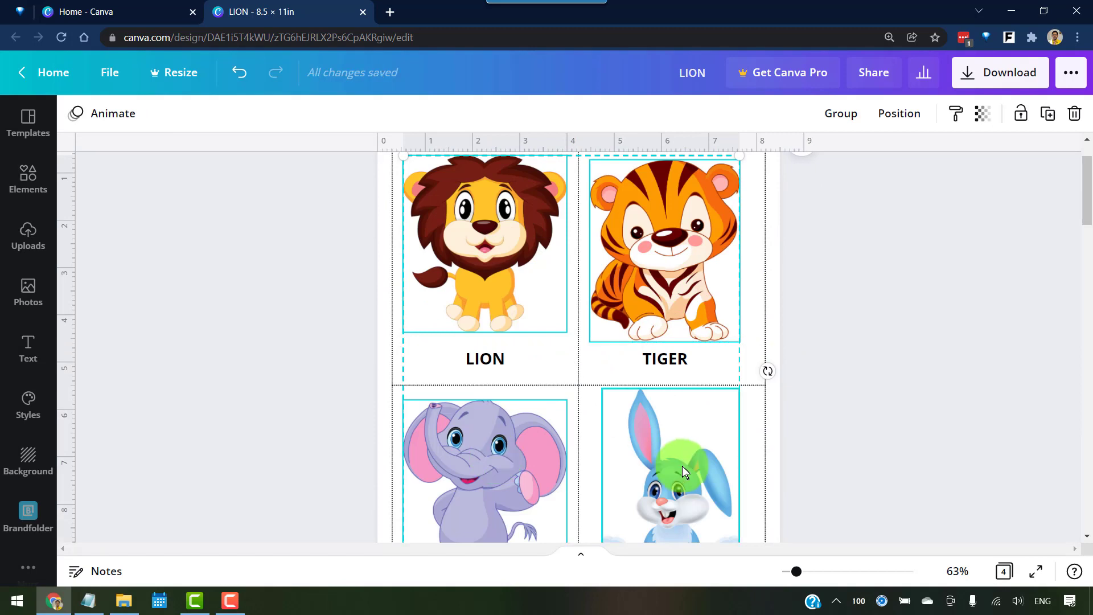
{"action": "scroll", "coordinate": [926, 439], "scroll_direction": "down", "scroll_amount": 15}
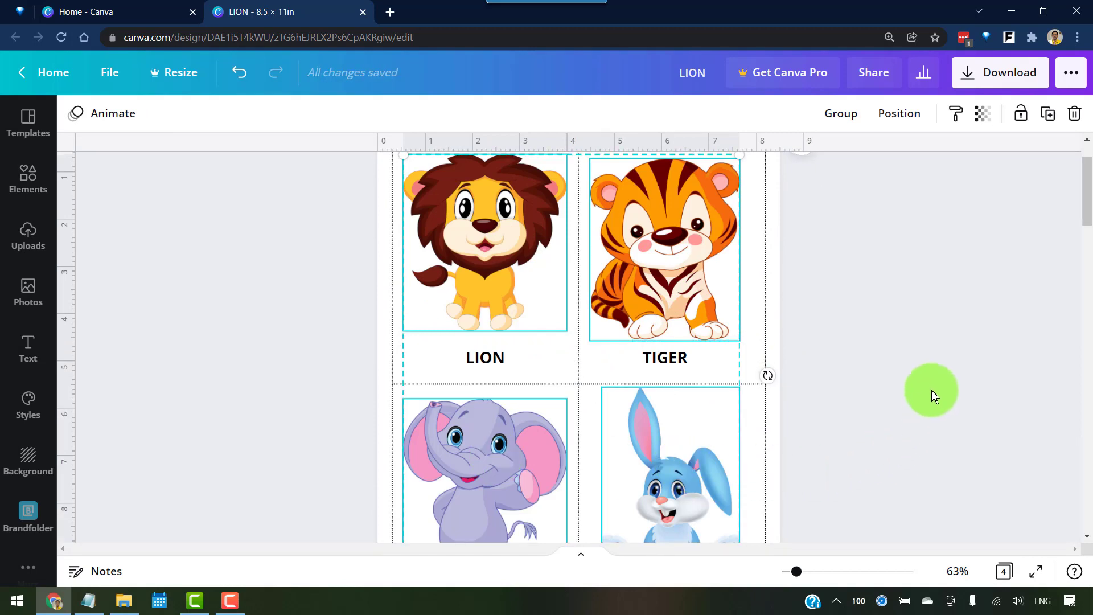
{"action": "scroll", "coordinate": [727, 349], "scroll_direction": "down", "scroll_amount": 15}
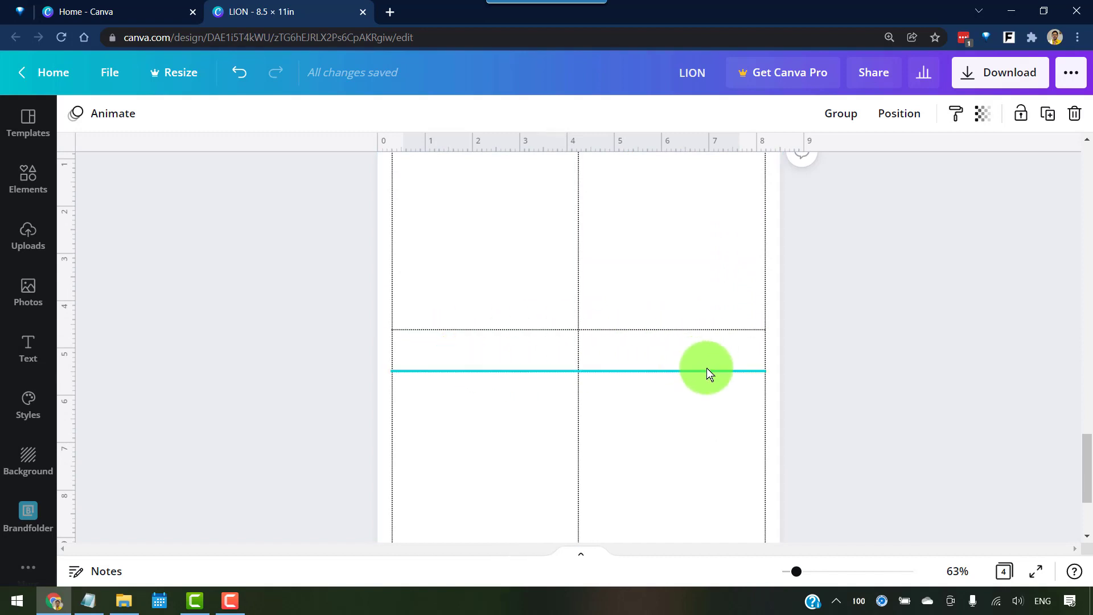
{"action": "scroll", "coordinate": [627, 351], "scroll_direction": "up", "scroll_amount": 1}
{"action": "left_click", "coordinate": [490, 290]}
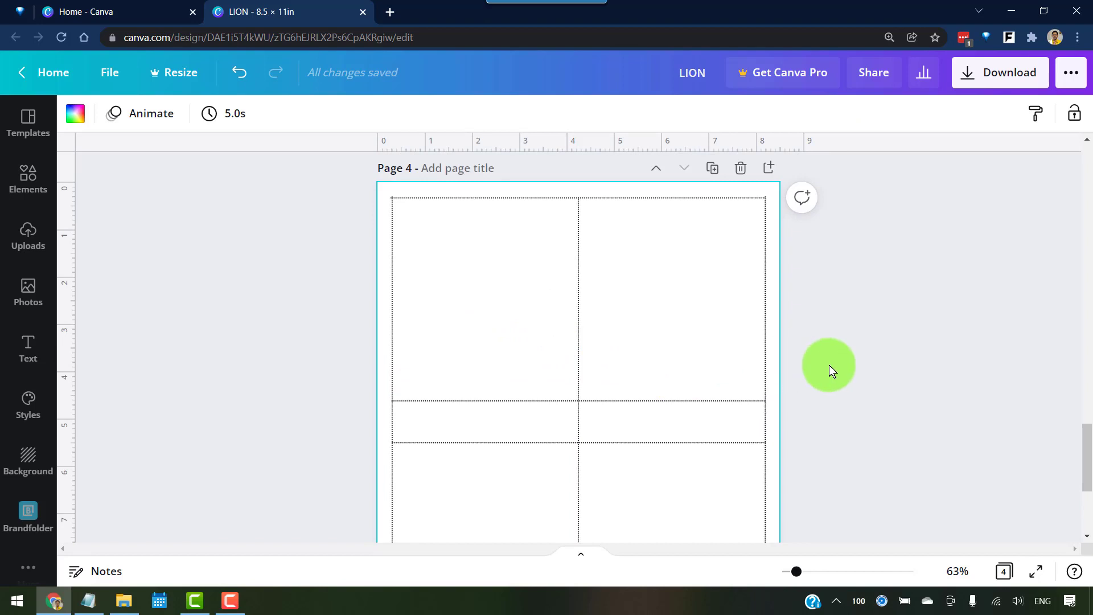
{"action": "key", "text": "ctrl+v"}
{"action": "left_click", "coordinate": [896, 341]}
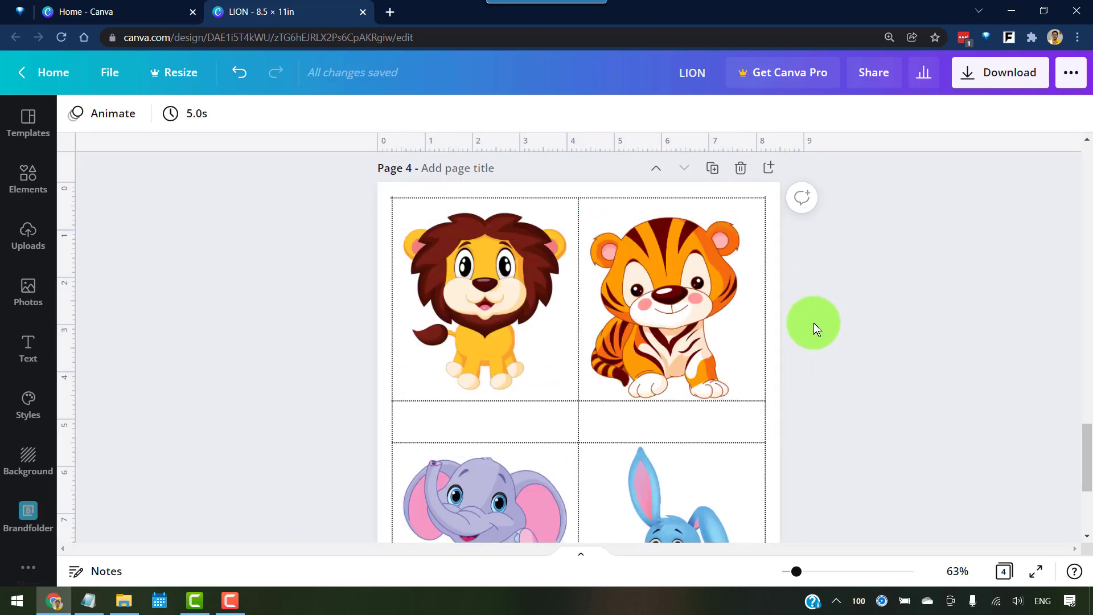
Shrink the rabbit image on page 4 so it fits inside its picture cell above the caption strip
{"action": "scroll", "coordinate": [864, 370], "scroll_direction": "down", "scroll_amount": 4}
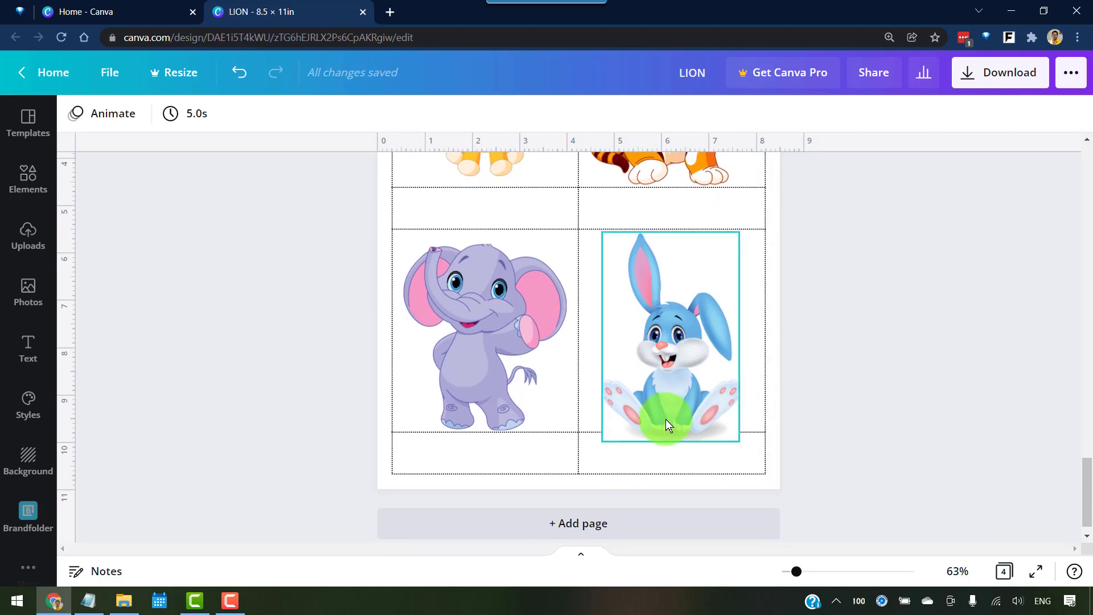
{"action": "left_click", "coordinate": [493, 323]}
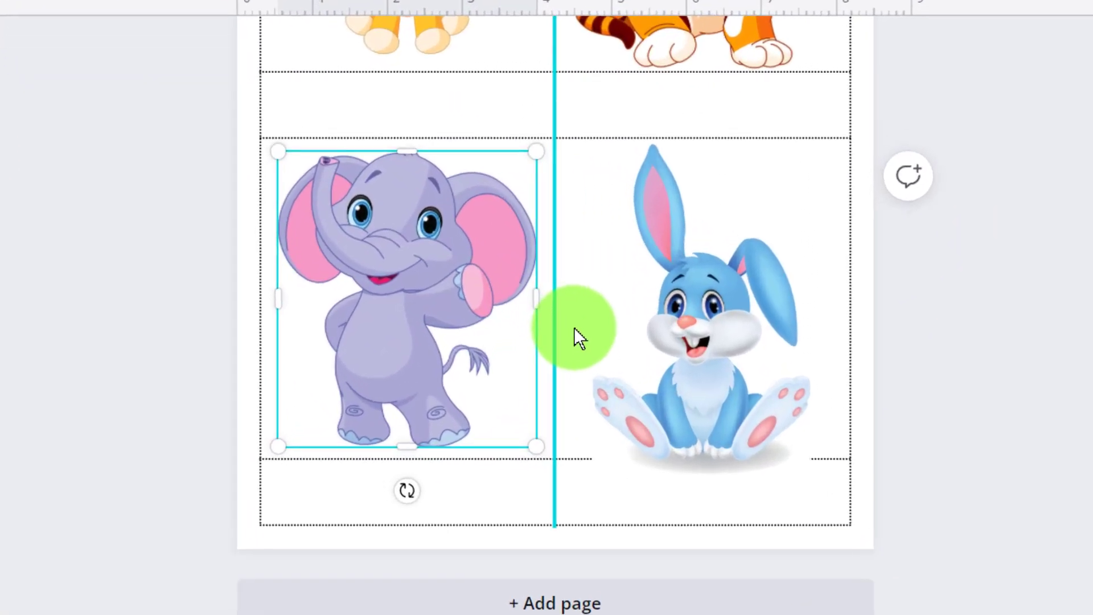
{"action": "left_click", "coordinate": [739, 347]}
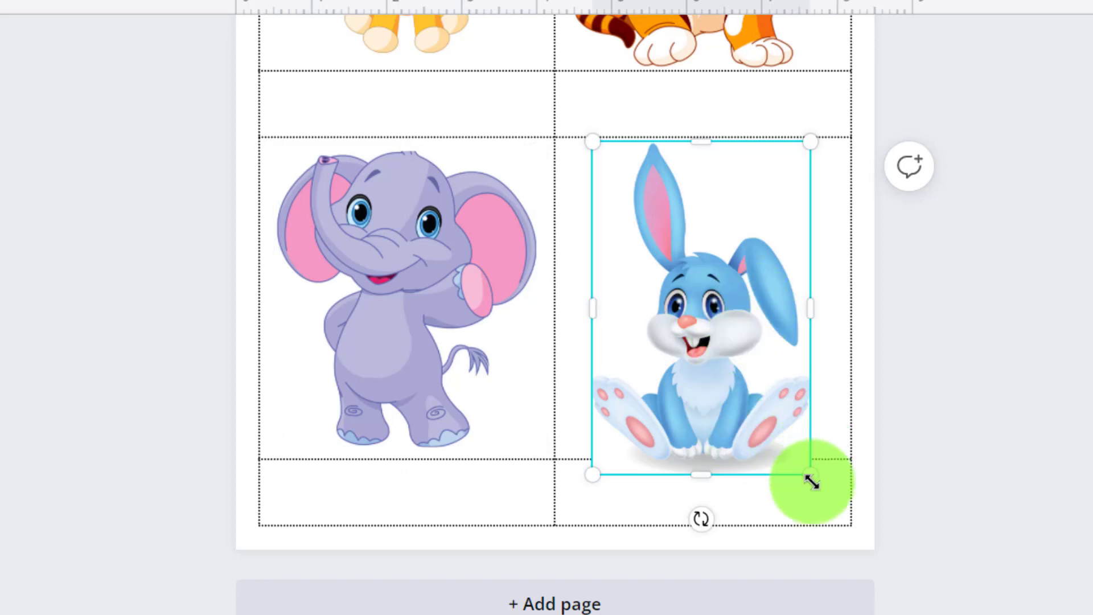
{"action": "left_click_drag", "start_coordinate": [813, 480], "coordinate": [791, 461]}
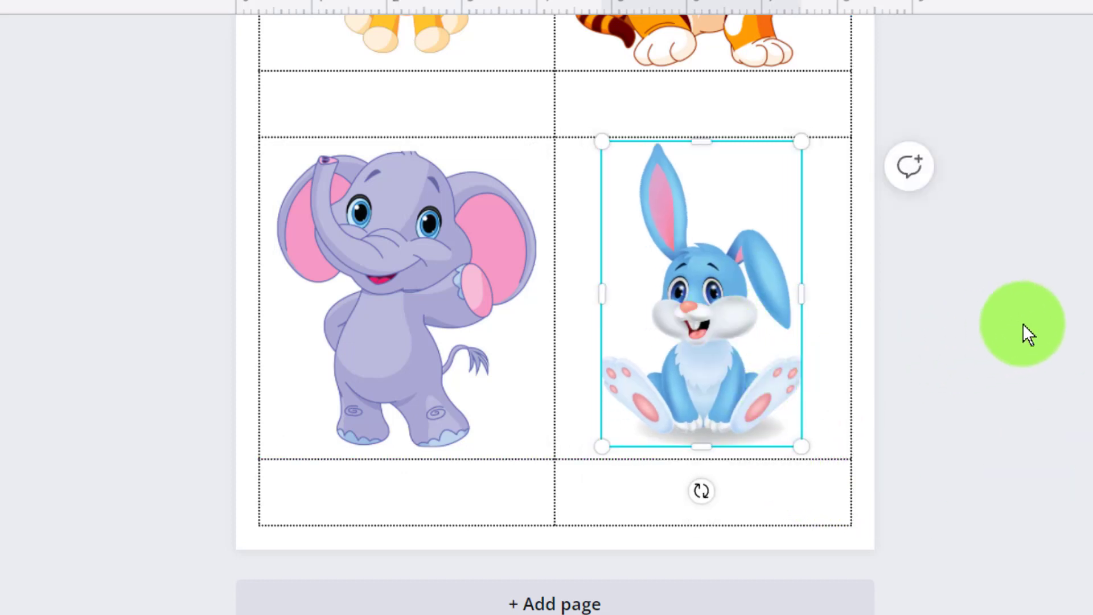
{"action": "left_click", "coordinate": [1025, 335]}
Copy the mouse, horse, cat and giraffe images from page 2 and paste them onto the empty page 5
{"action": "scroll", "coordinate": [913, 257], "scroll_direction": "up", "scroll_amount": 10}
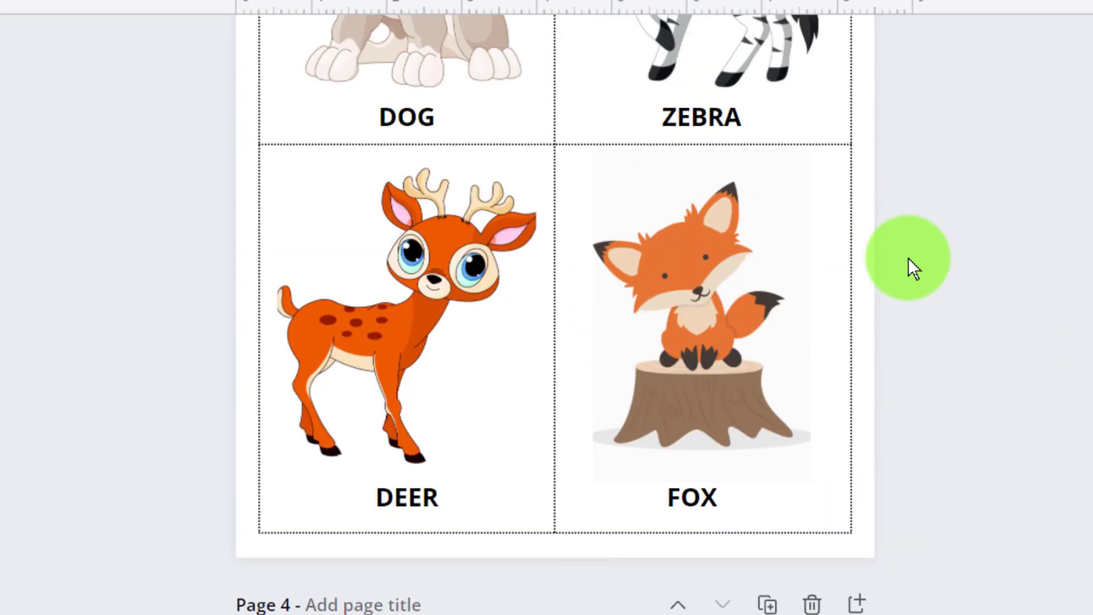
{"action": "scroll", "coordinate": [513, 220], "scroll_direction": "up", "scroll_amount": 3}
{"action": "scroll", "coordinate": [512, 221], "scroll_direction": "up", "scroll_amount": 10}
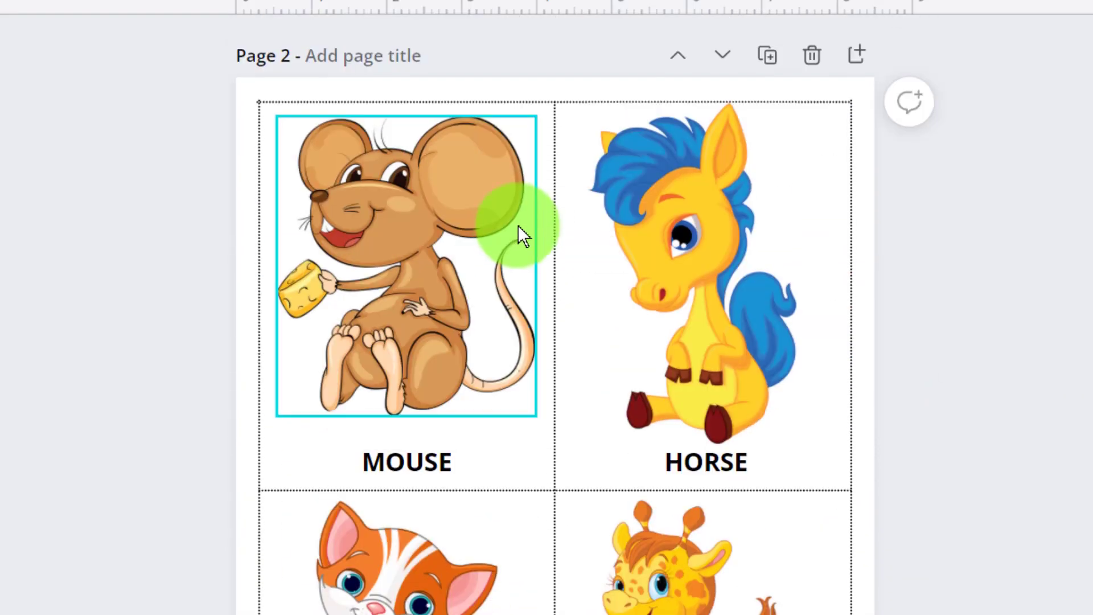
{"action": "scroll", "coordinate": [517, 224], "scroll_direction": "down", "scroll_amount": 2}
{"action": "left_click", "coordinate": [415, 234]}
{"action": "left_click", "coordinate": [688, 186], "text": "shift"}
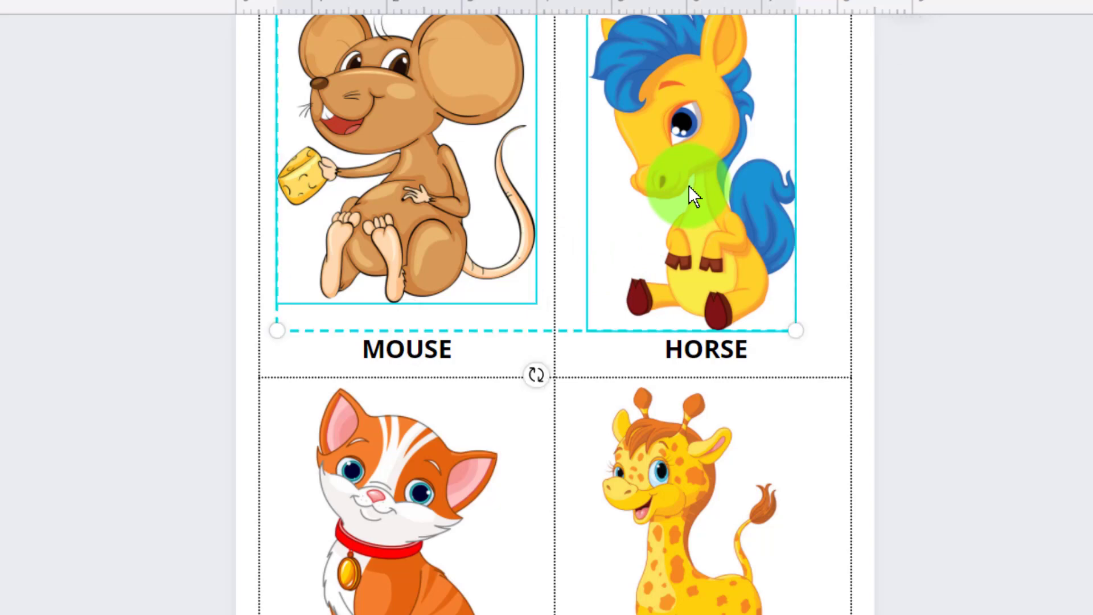
{"action": "left_click", "coordinate": [462, 486], "text": "shift"}
{"action": "left_click", "coordinate": [633, 488], "text": "shift"}
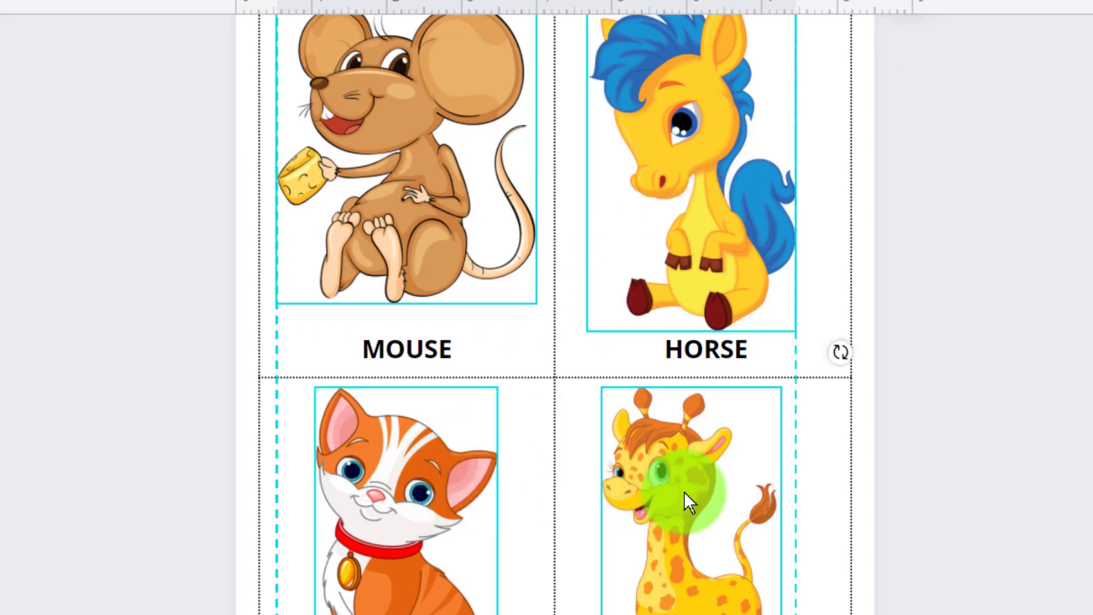
{"action": "scroll", "coordinate": [716, 402], "scroll_direction": "down", "scroll_amount": 20}
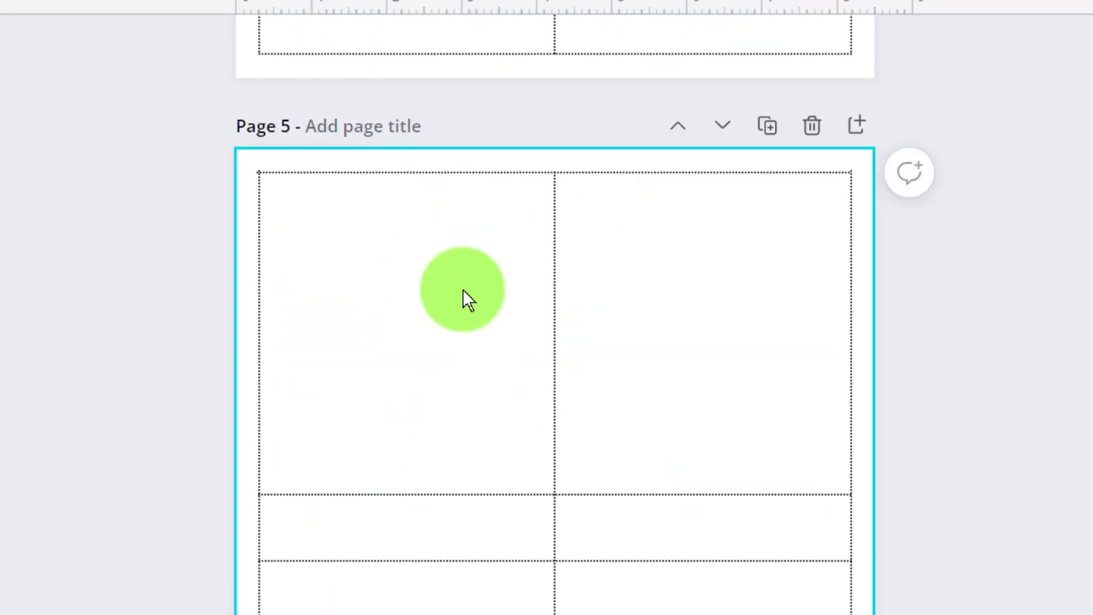
{"action": "key", "text": "ctrl+v"}
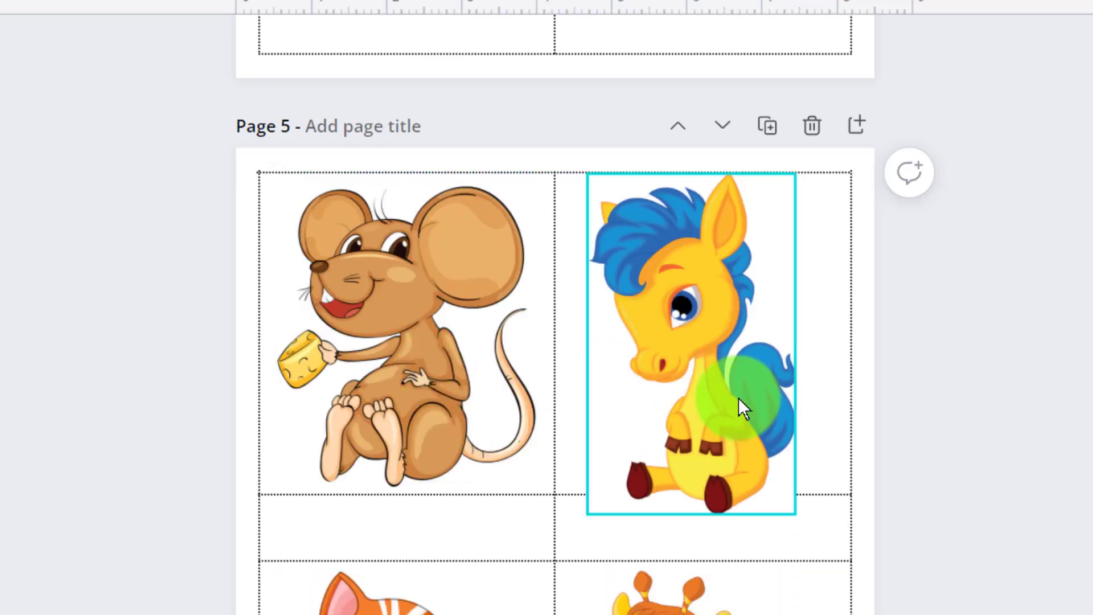
Shrink the horse image on page 5 to fit its picture cell and align its lower edge with the mouse image
{"action": "left_click", "coordinate": [678, 361]}
{"action": "left_click_drag", "start_coordinate": [589, 514], "coordinate": [621, 481]}
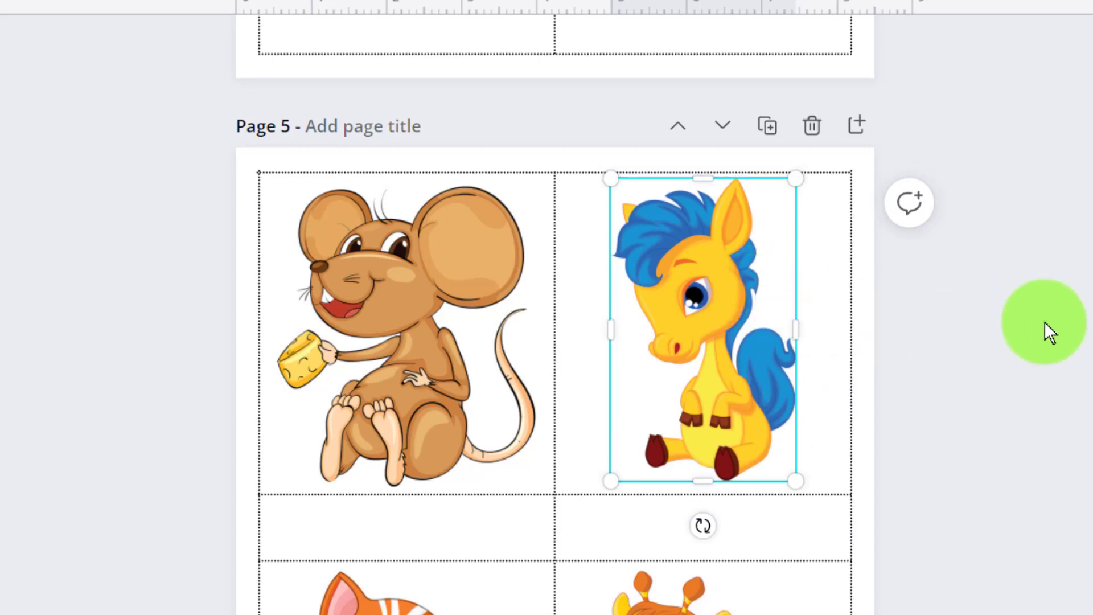
{"action": "left_click", "coordinate": [1044, 324]}
{"action": "left_click", "coordinate": [730, 362]}
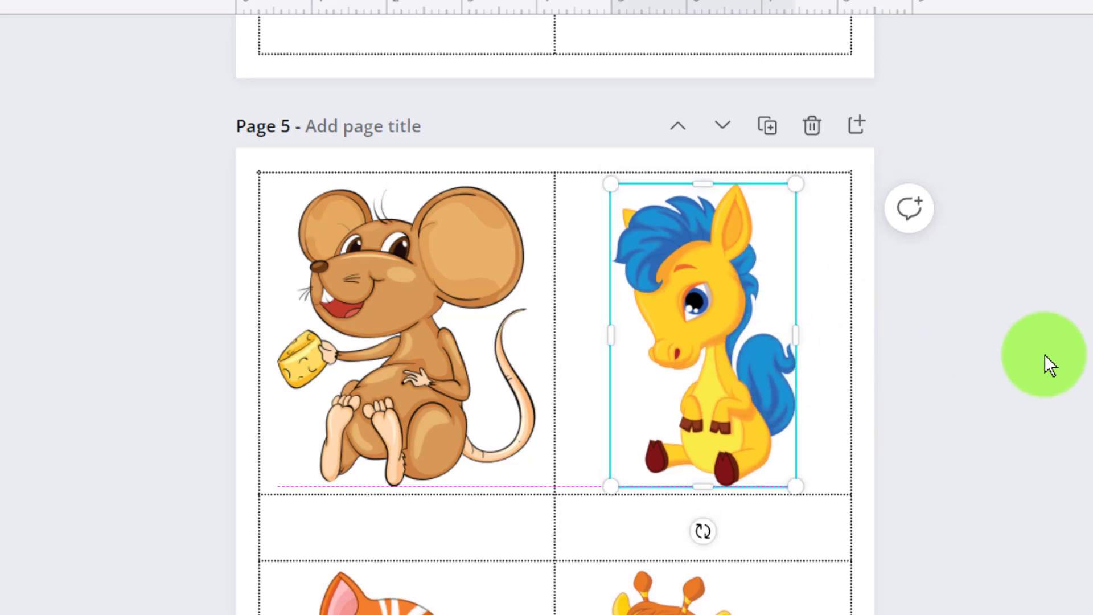
Copy the dog, zebra, deer and fox images from page 3 and paste them onto the empty page 6
{"action": "scroll", "coordinate": [552, 285], "scroll_direction": "up", "scroll_amount": 15}
{"action": "scroll", "coordinate": [558, 308], "scroll_direction": "up", "scroll_amount": 8}
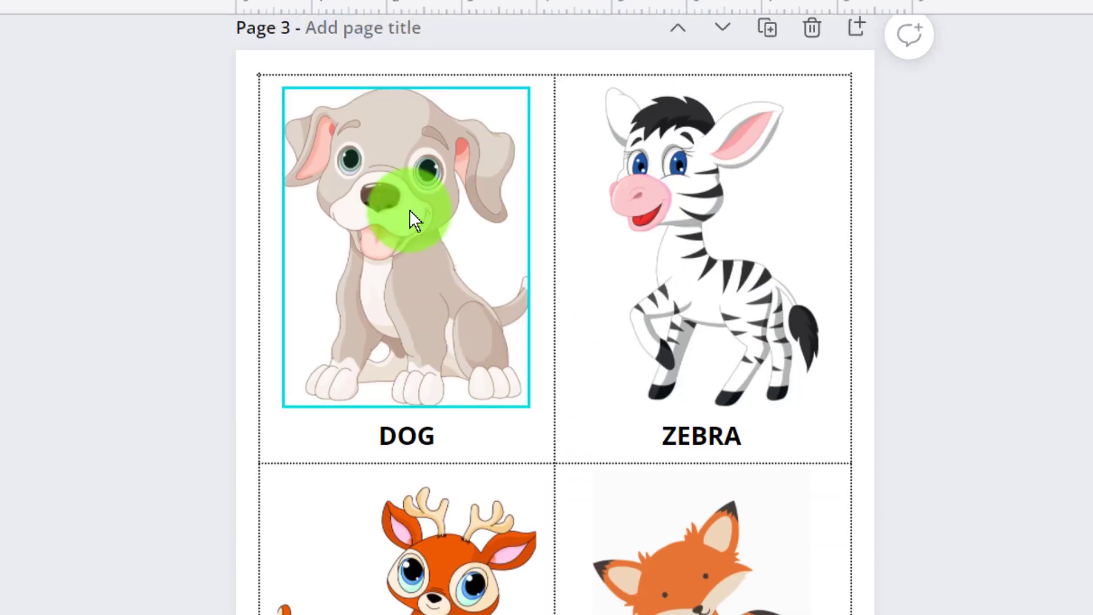
{"action": "key", "text": "ctrl+a"}
{"action": "scroll", "coordinate": [1066, 561], "scroll_direction": "down", "scroll_amount": 1}
{"action": "key", "text": "Delete"}
{"action": "key", "text": "ctrl+z"}
{"action": "scroll", "coordinate": [434, 361], "scroll_direction": "down", "scroll_amount": 5}
{"action": "key", "text": "ctrl+z"}
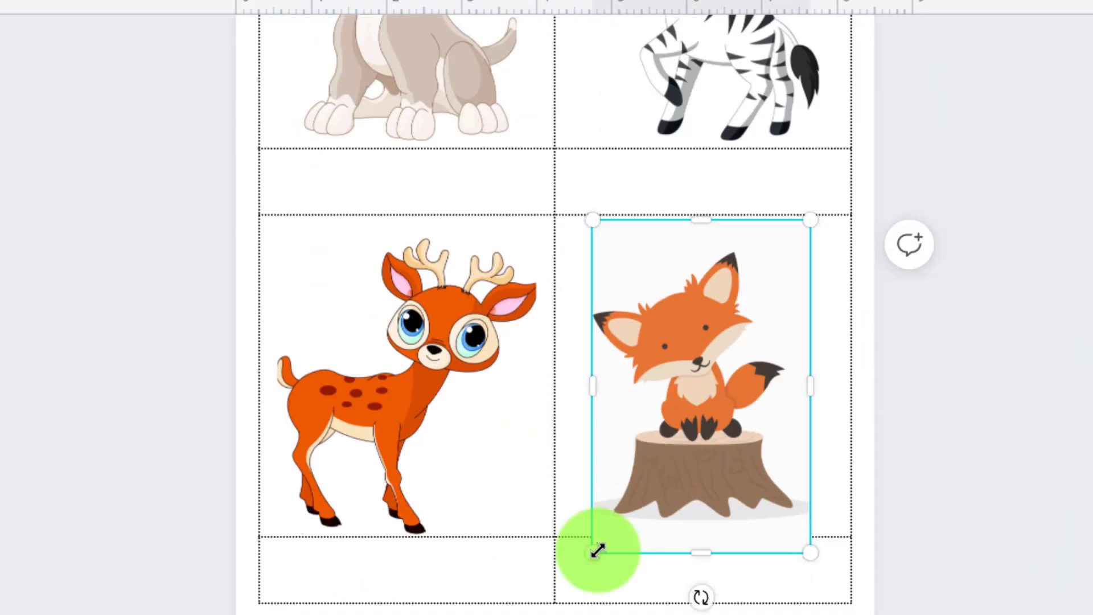
Shrink the fox image on page 6 so it fits inside its picture cell above the caption strip
{"action": "key", "text": "ctrl+z"}
{"action": "left_click", "coordinate": [415, 407]}
{"action": "key", "text": "Escape"}
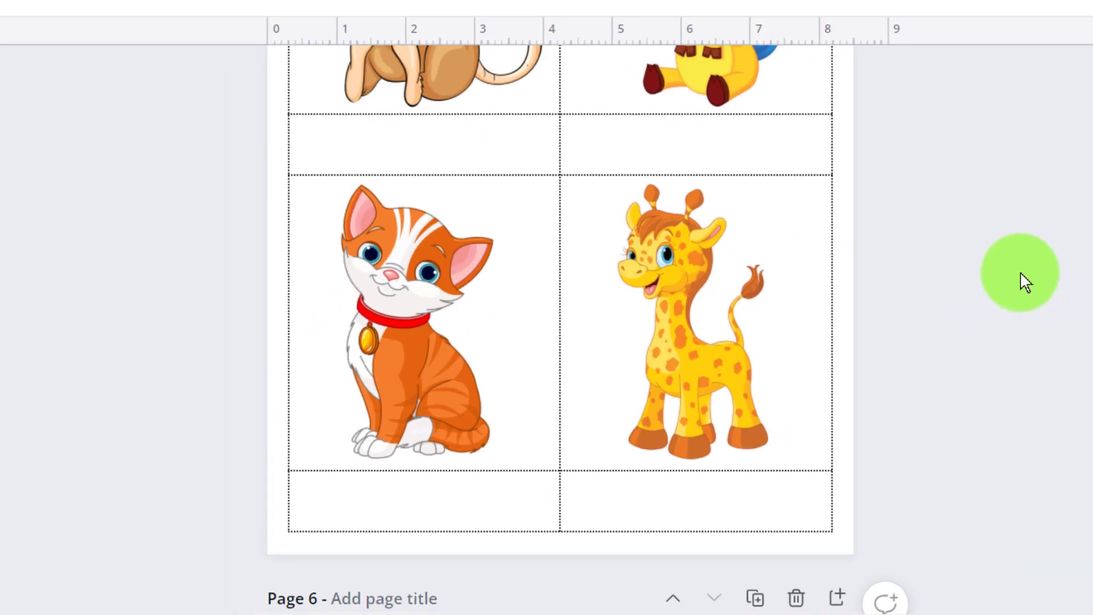
Reorder the six pages so each captioned page is directly followed by its matching page with empty caption strips
{"action": "scroll", "coordinate": [903, 306], "scroll_direction": "up", "scroll_amount": 15}
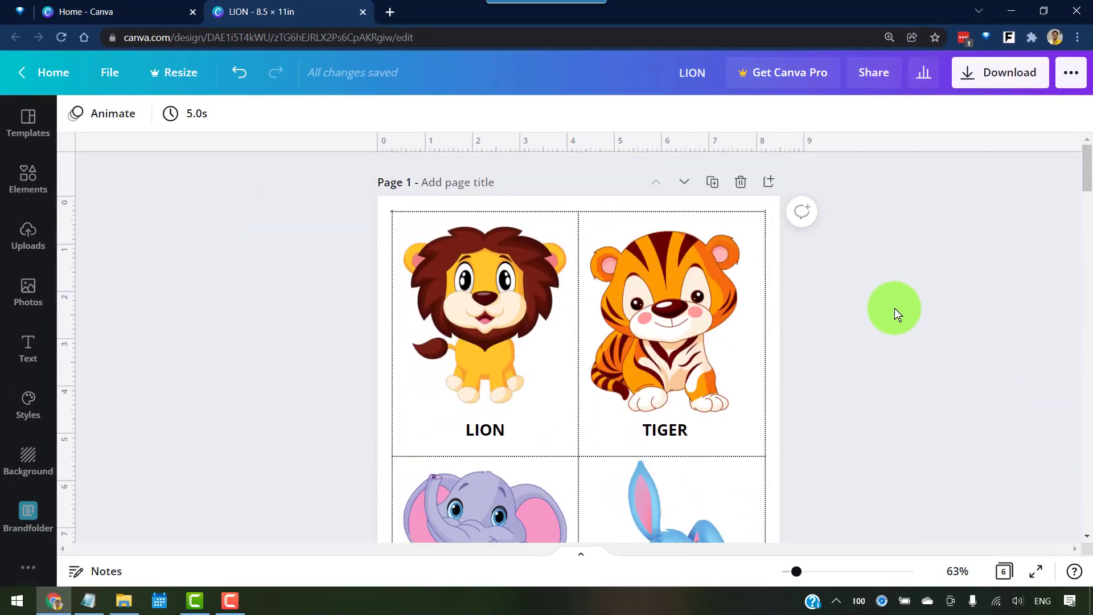
{"action": "scroll", "coordinate": [894, 308], "scroll_direction": "down", "scroll_amount": 3}
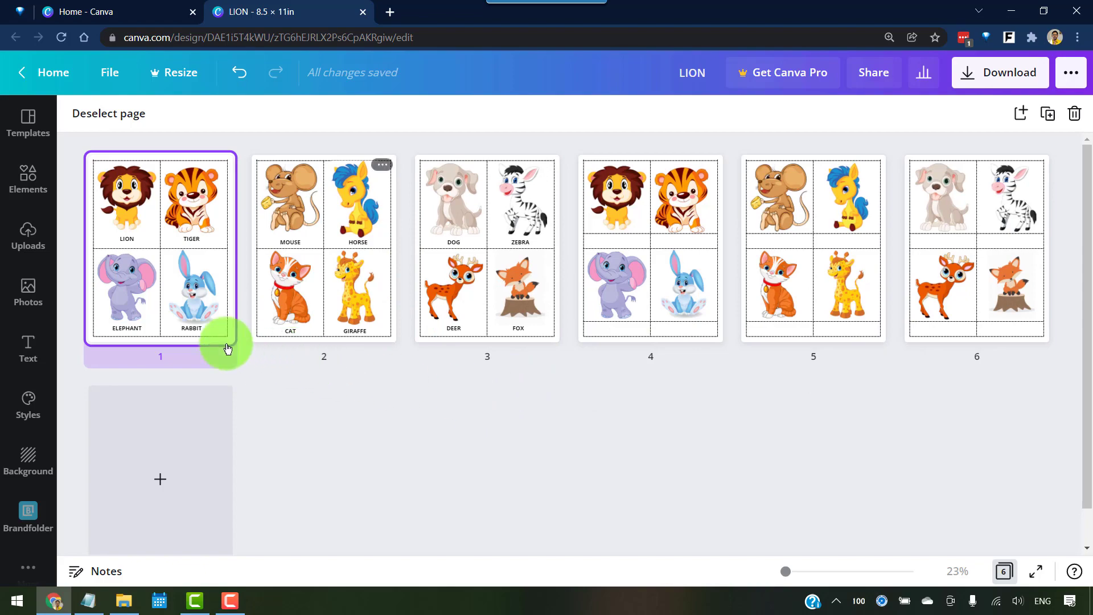
{"action": "left_click_drag", "start_coordinate": [610, 296], "coordinate": [125, 235]}
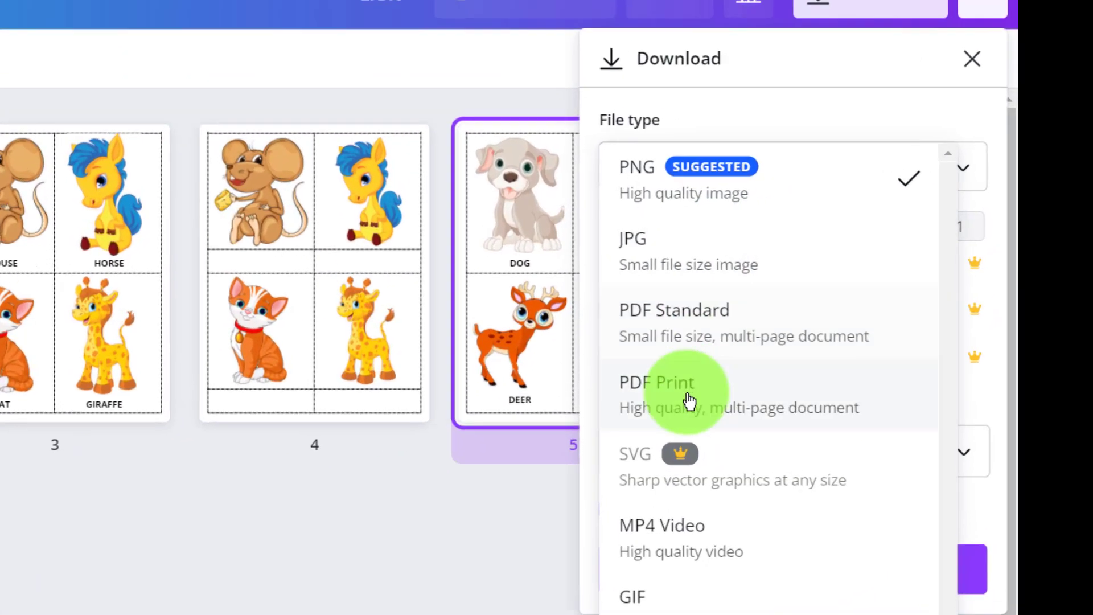
Download only page 2, the lion page with empty caption strips, as a PDF Print file
{"action": "left_click", "coordinate": [882, 327]}
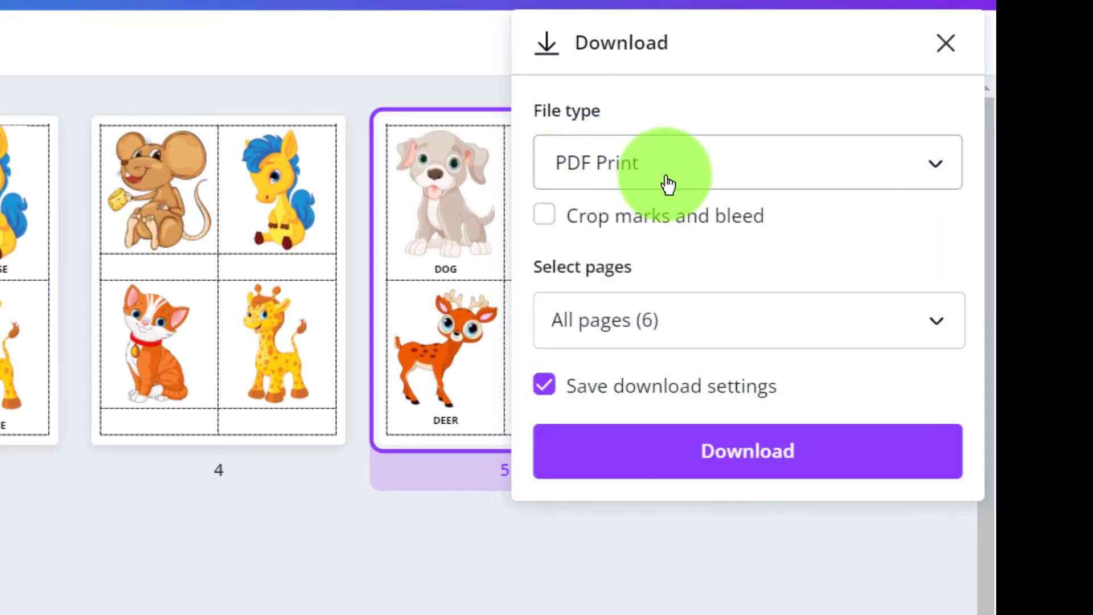
{"action": "left_click", "coordinate": [538, 338]}
{"action": "left_click", "coordinate": [710, 420]}
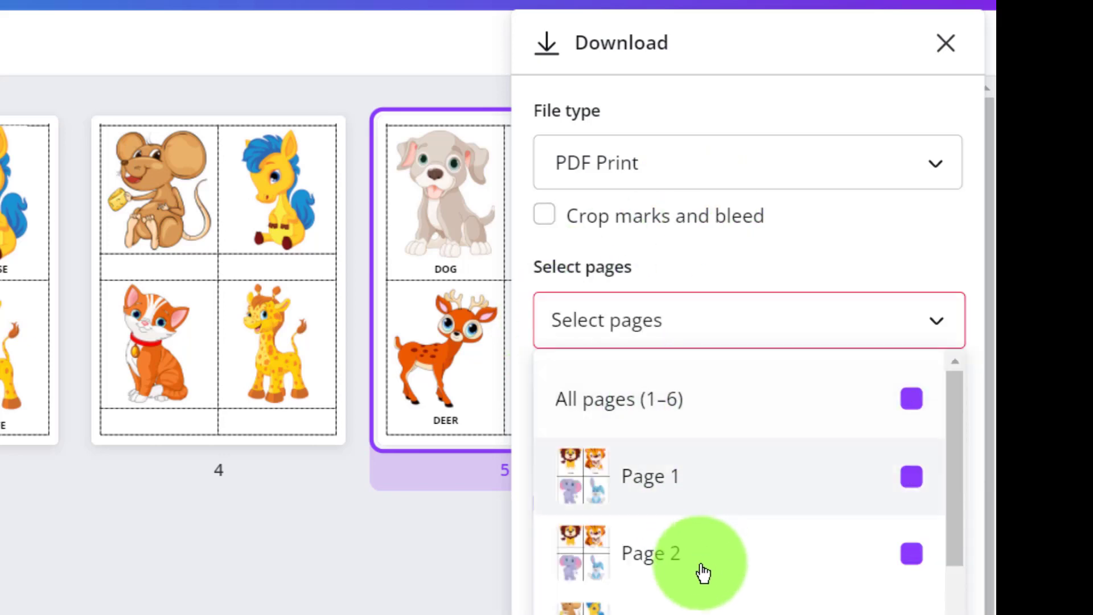
{"action": "left_click", "coordinate": [666, 563]}
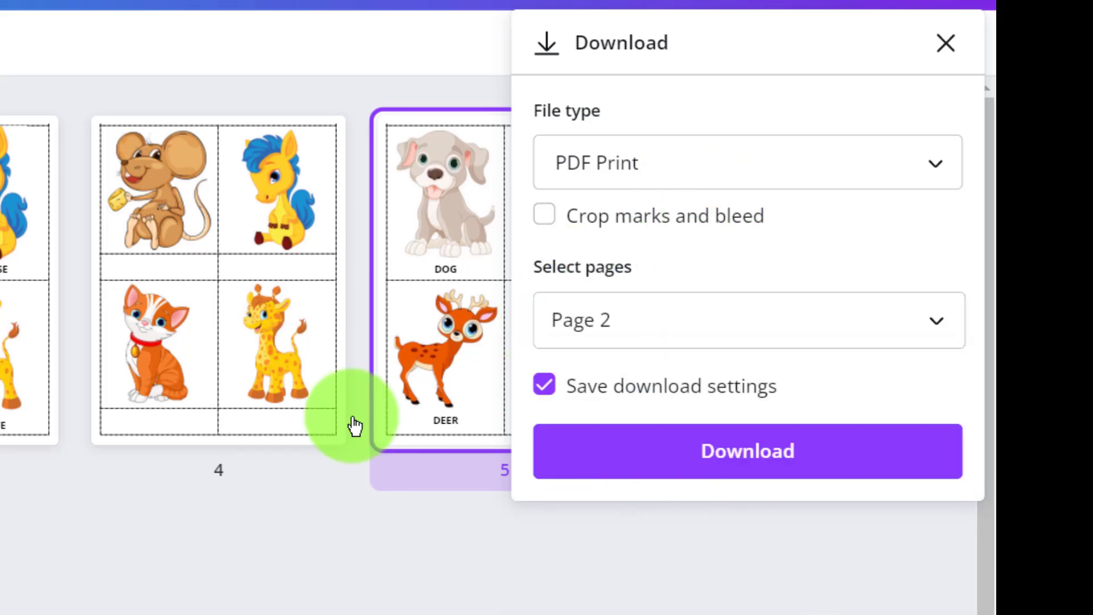
{"action": "left_click", "coordinate": [615, 444]}
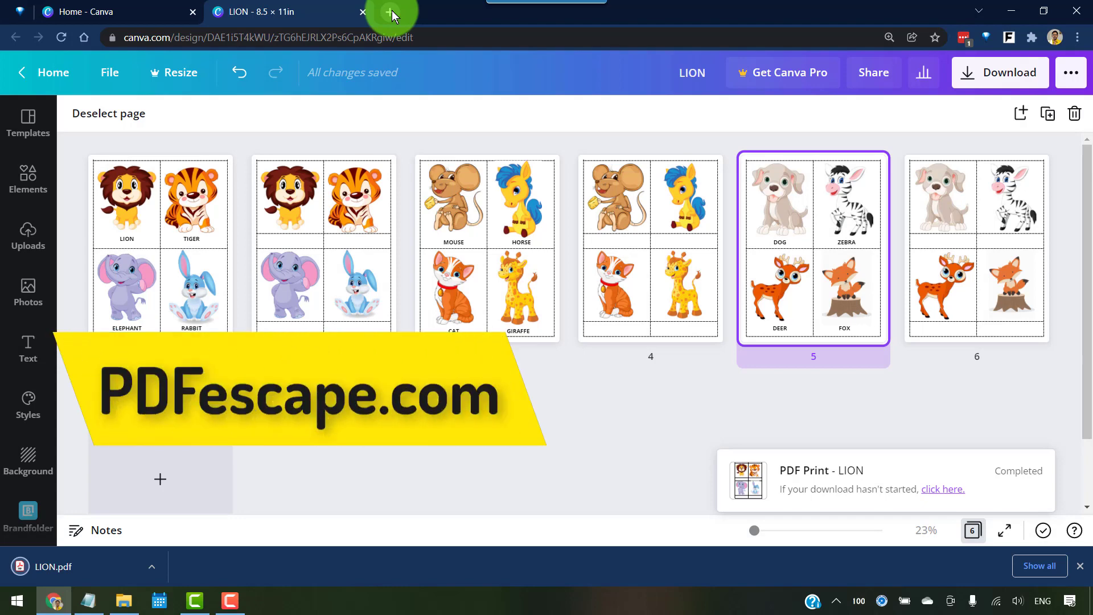
Switch to pdfescape.com in a new browser tab and launch its free online PDF editor
{"action": "left_click", "coordinate": [390, 11]}
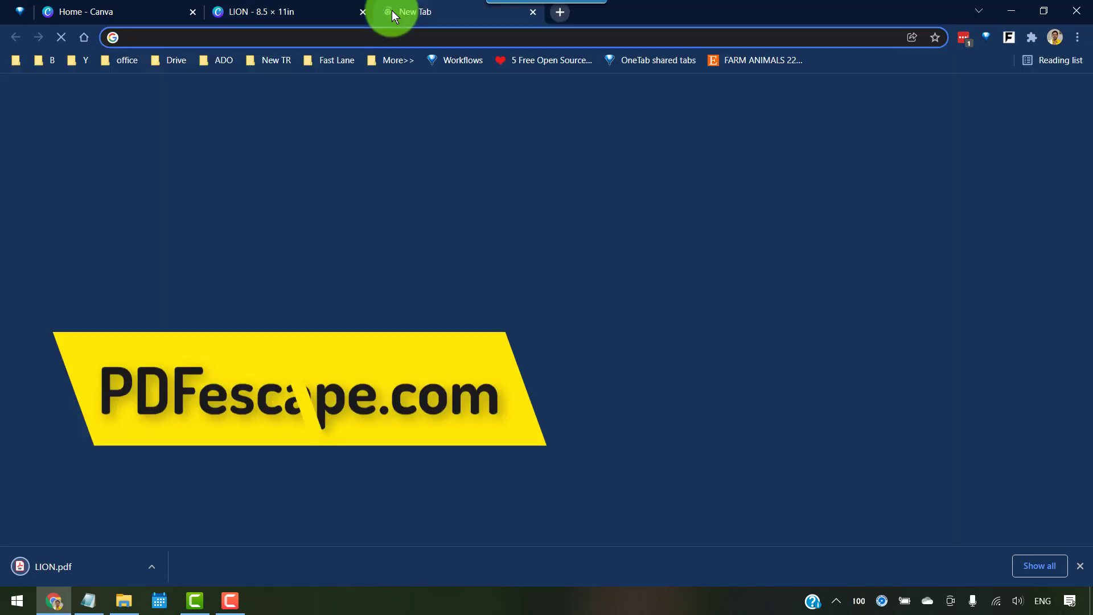
{"action": "type", "text": "PDF"}
{"action": "key", "text": "Return"}
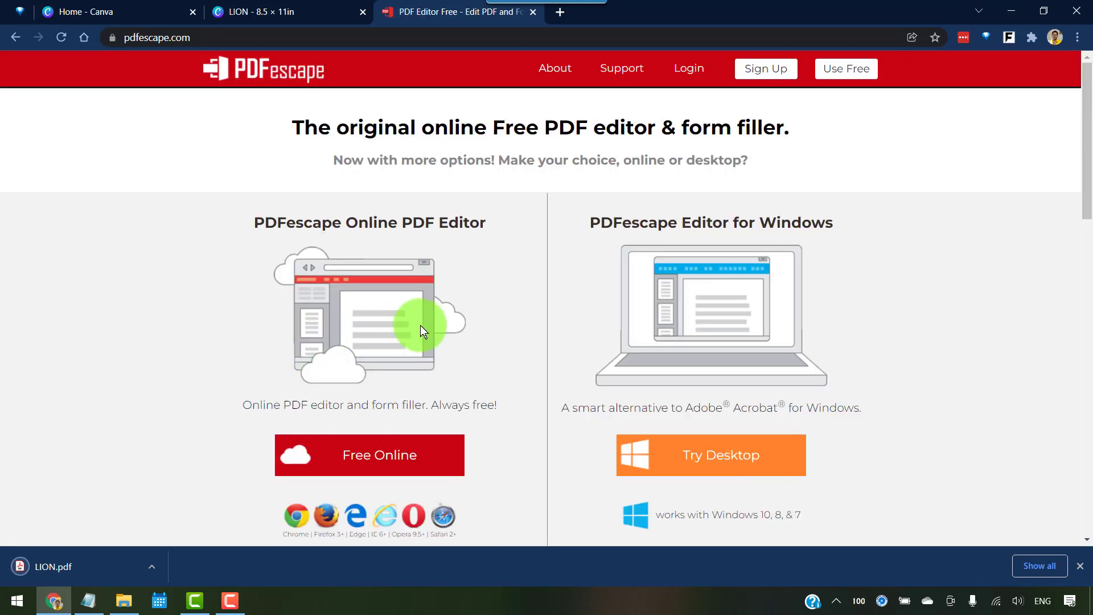
{"action": "left_click", "coordinate": [384, 459]}
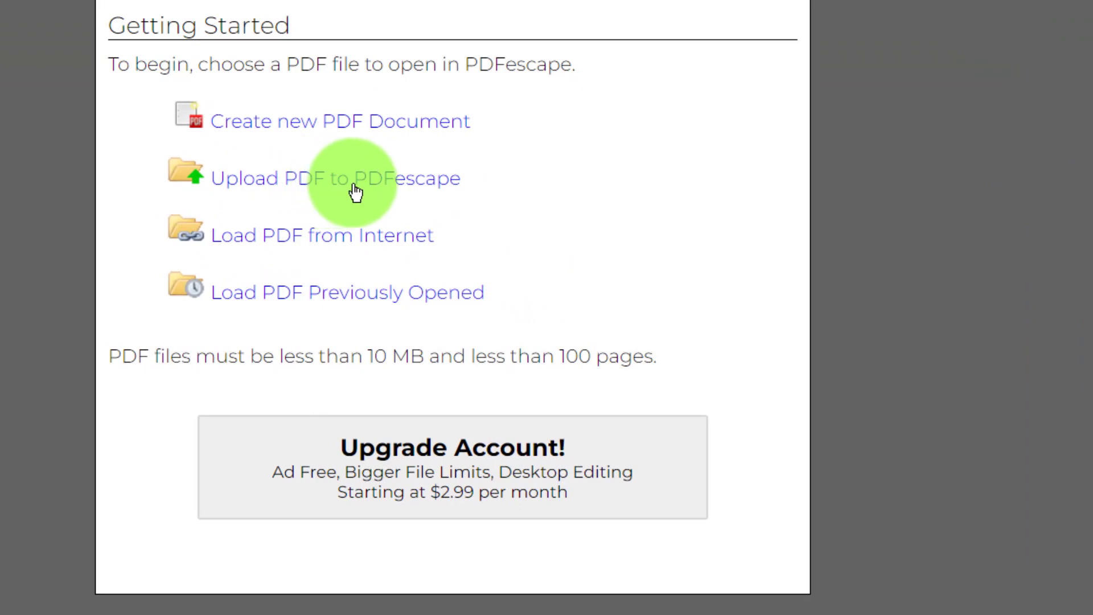
Upload the downloaded LION.pdf to PDFescape and dismiss the browser's download bar
{"action": "left_click", "coordinate": [356, 192]}
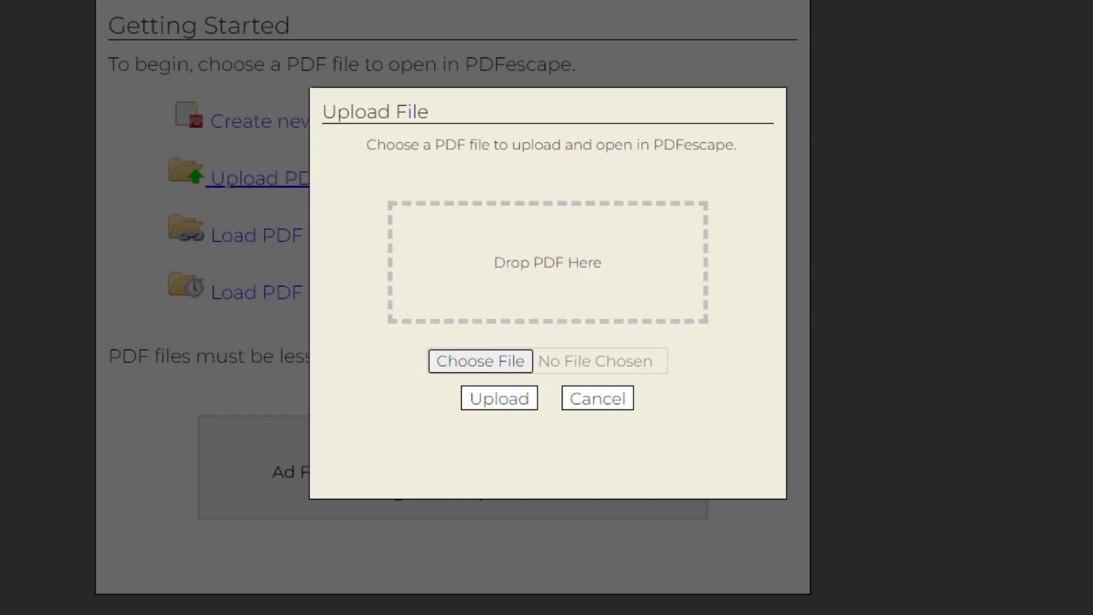
{"action": "left_click_drag", "start_coordinate": [308, 444], "coordinate": [572, 278]}
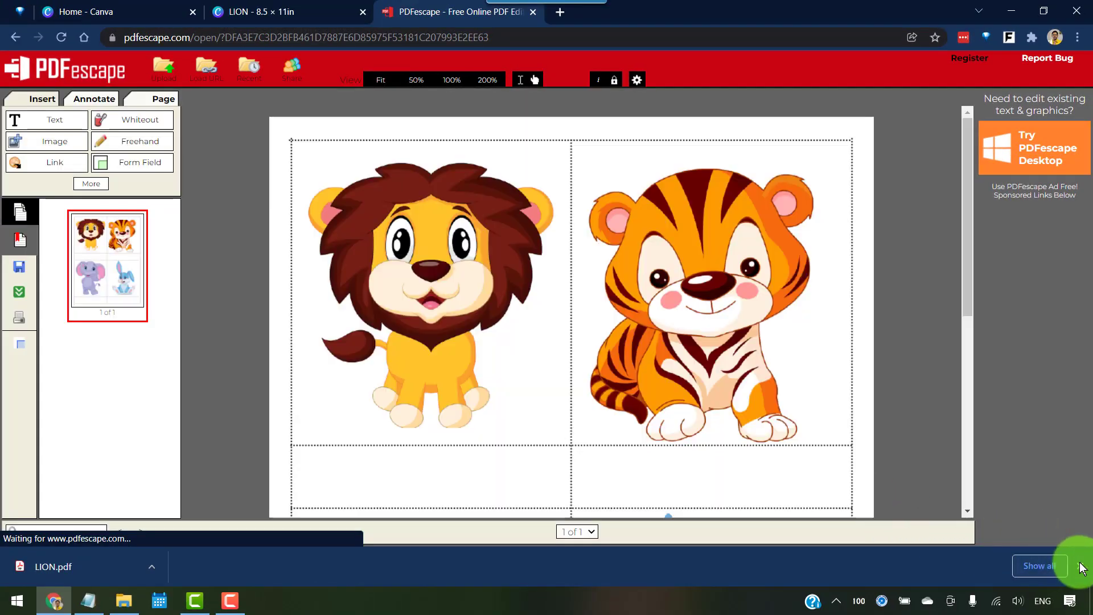
{"action": "left_click", "coordinate": [1080, 566]}
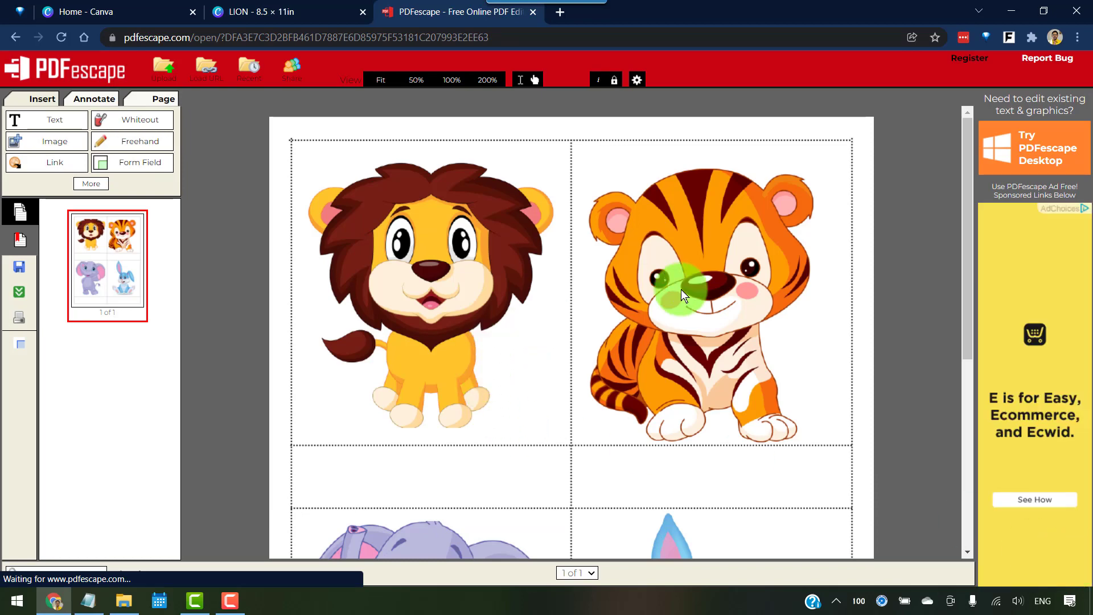
Insert a Text form field that fills the empty caption strip below the lion
{"action": "scroll", "coordinate": [681, 290], "scroll_direction": "down", "scroll_amount": 5}
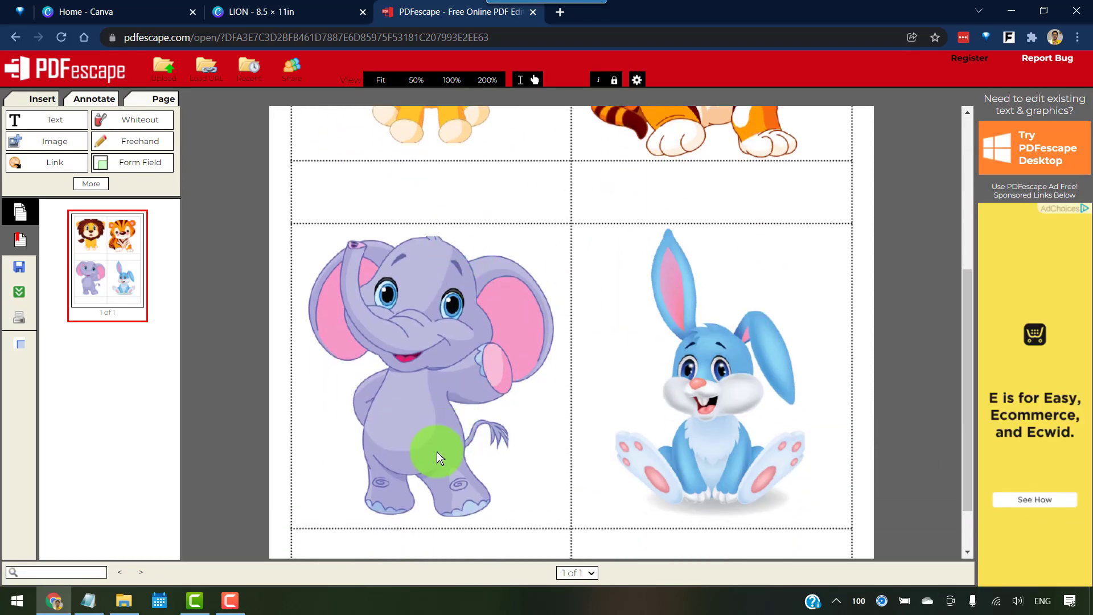
{"action": "scroll", "coordinate": [436, 452], "scroll_direction": "down", "scroll_amount": 1}
{"action": "scroll", "coordinate": [511, 341], "scroll_direction": "up", "scroll_amount": 6}
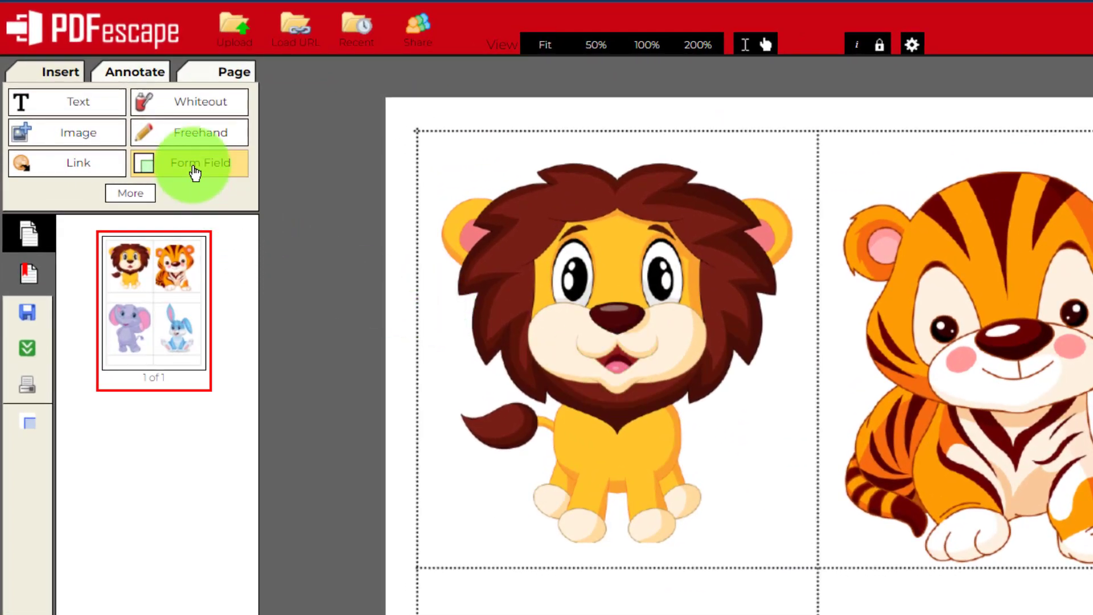
{"action": "left_click", "coordinate": [194, 171]}
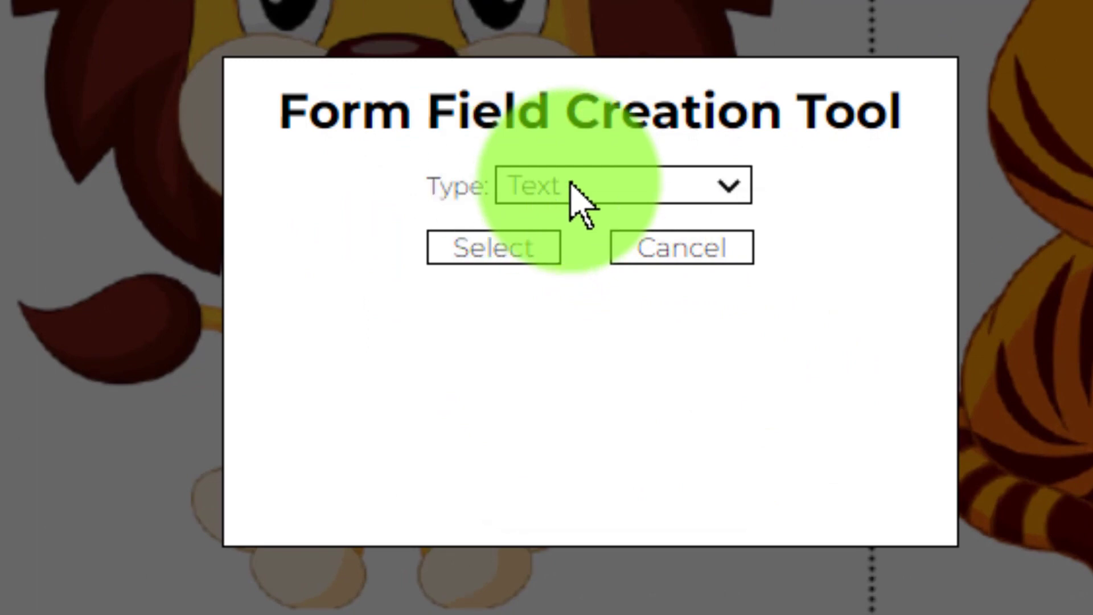
{"action": "left_click", "coordinate": [574, 185]}
{"action": "left_click", "coordinate": [573, 222]}
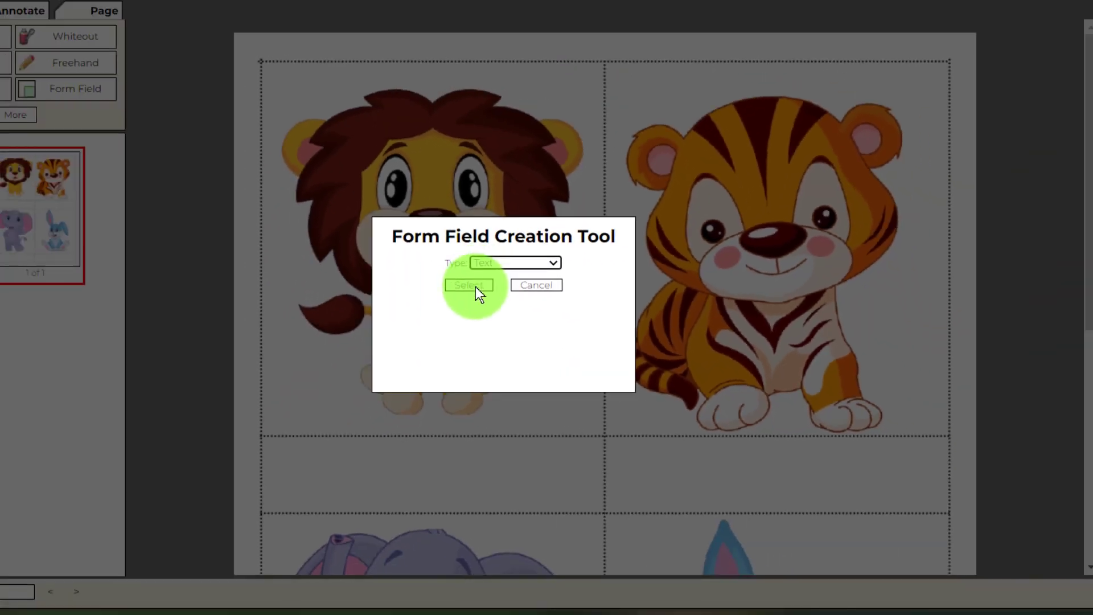
{"action": "left_click", "coordinate": [509, 250]}
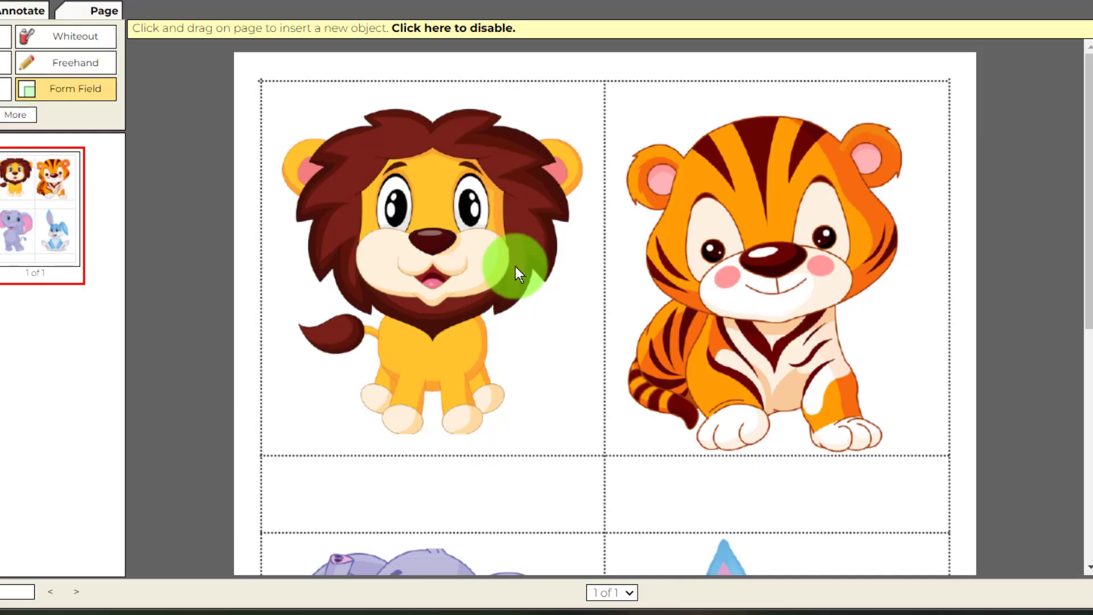
{"action": "scroll", "coordinate": [454, 283], "scroll_direction": "down", "scroll_amount": 3}
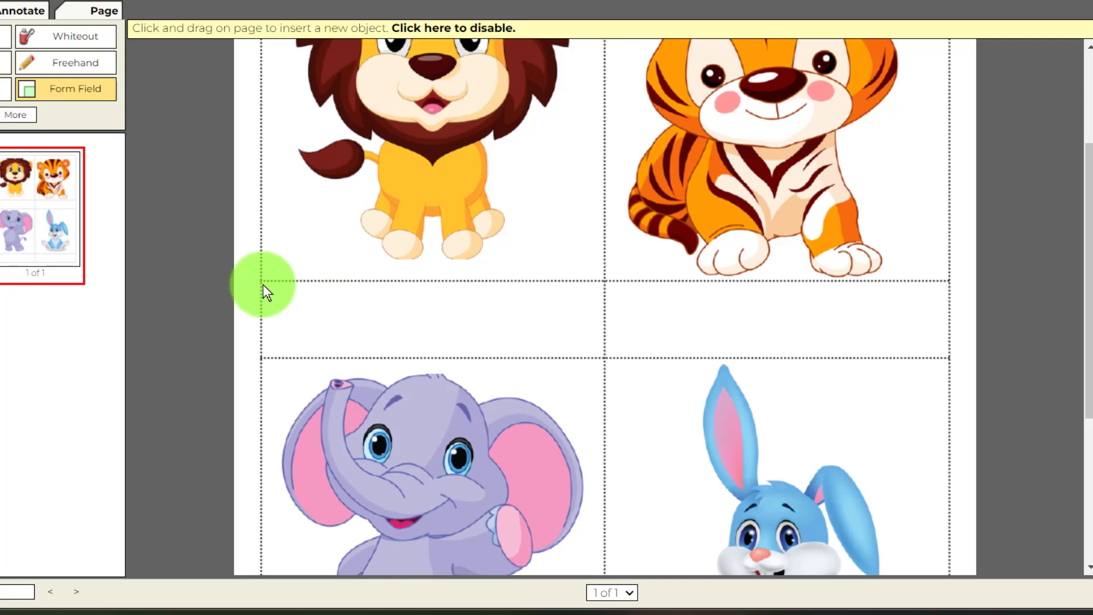
{"action": "left_click_drag", "start_coordinate": [515, 337], "coordinate": [602, 356]}
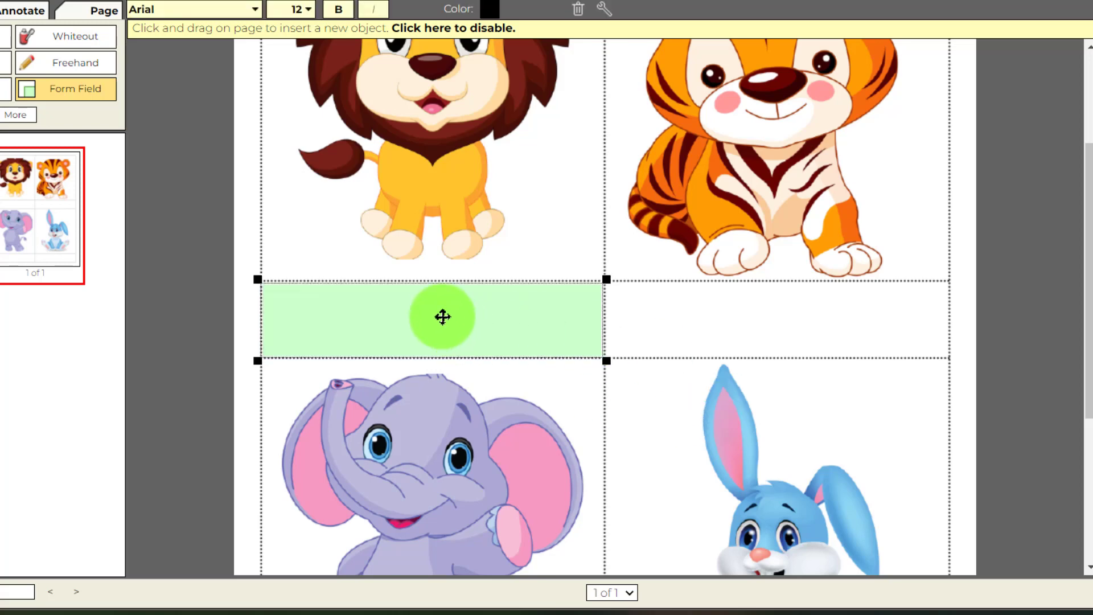
Enter the trial text "sgsdgf" in the form field below the lion and delete it again
{"action": "left_click", "coordinate": [441, 315]}
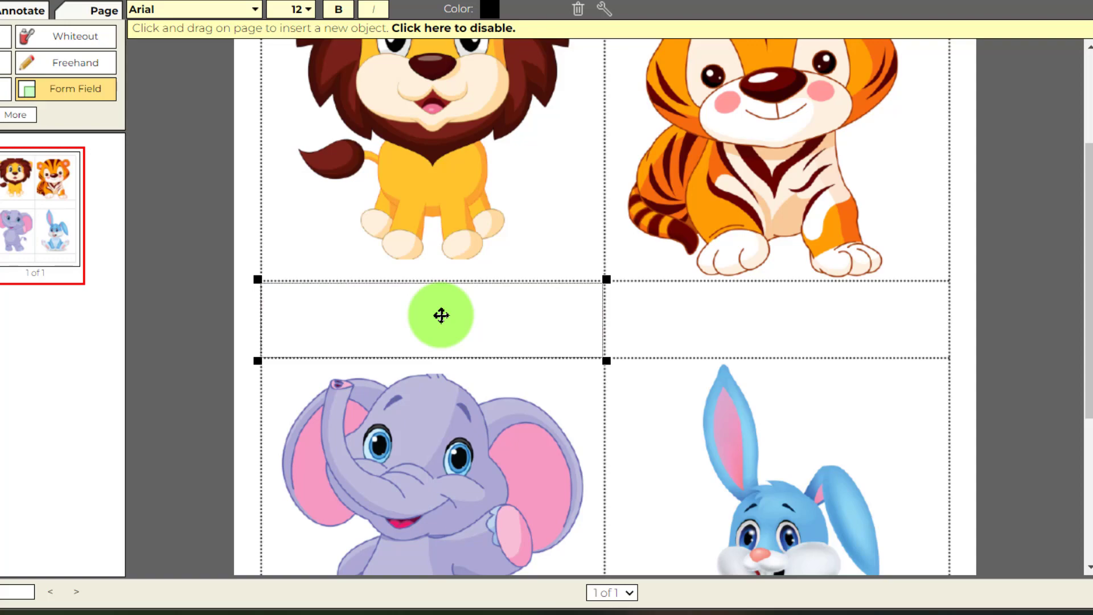
{"action": "type", "text": "sgsdgf"}
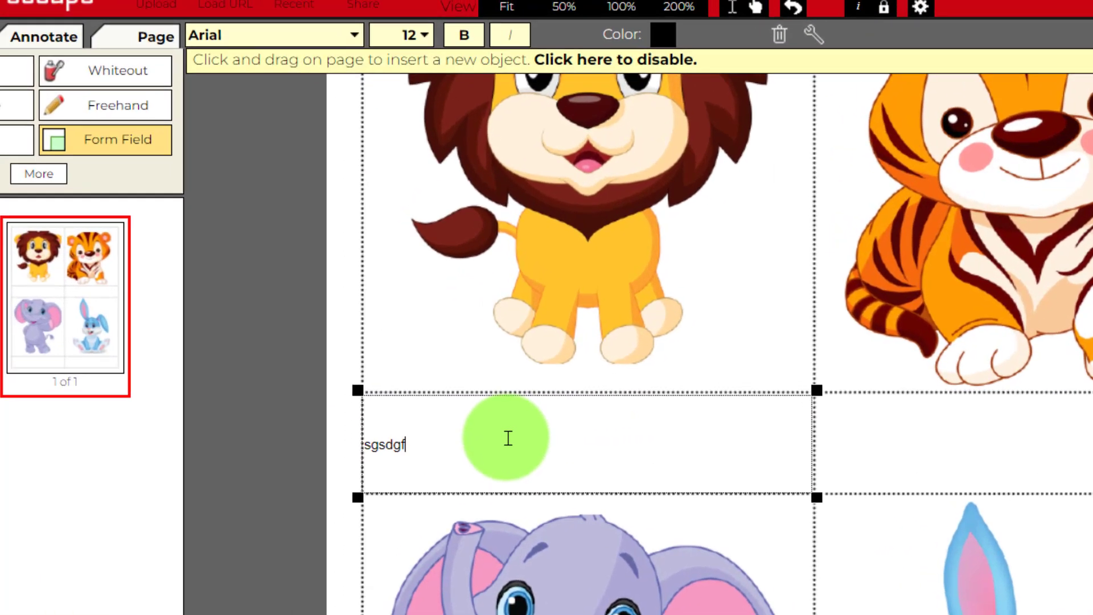
{"action": "left_click_drag", "start_coordinate": [374, 317], "coordinate": [255, 315]}
{"action": "key", "text": "BackSpace"}
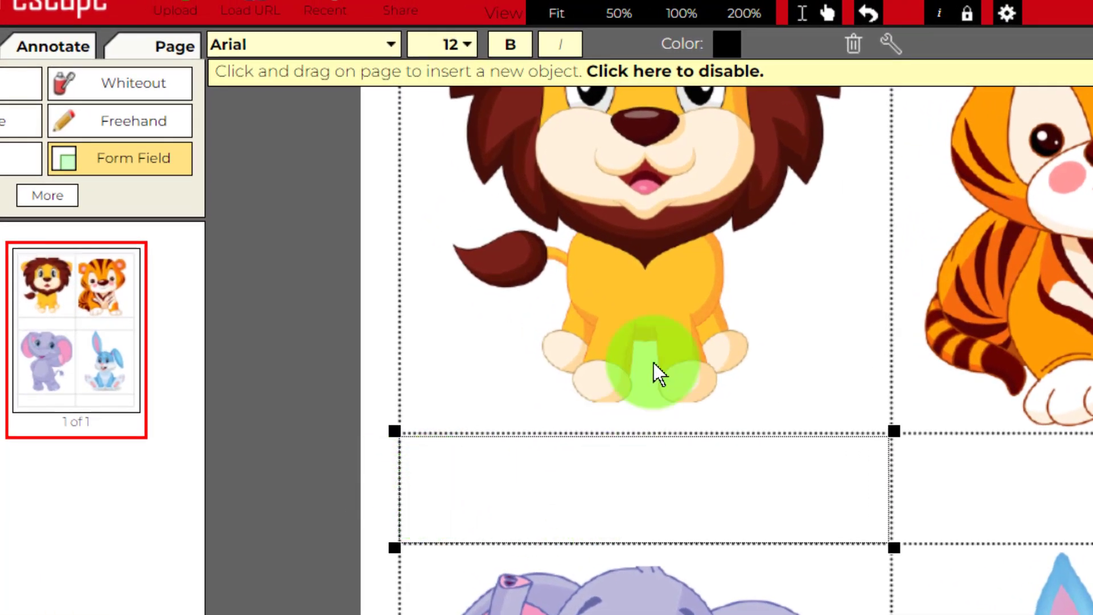
Set the font size of the form field below the lion to 65
{"action": "left_click", "coordinate": [466, 43]}
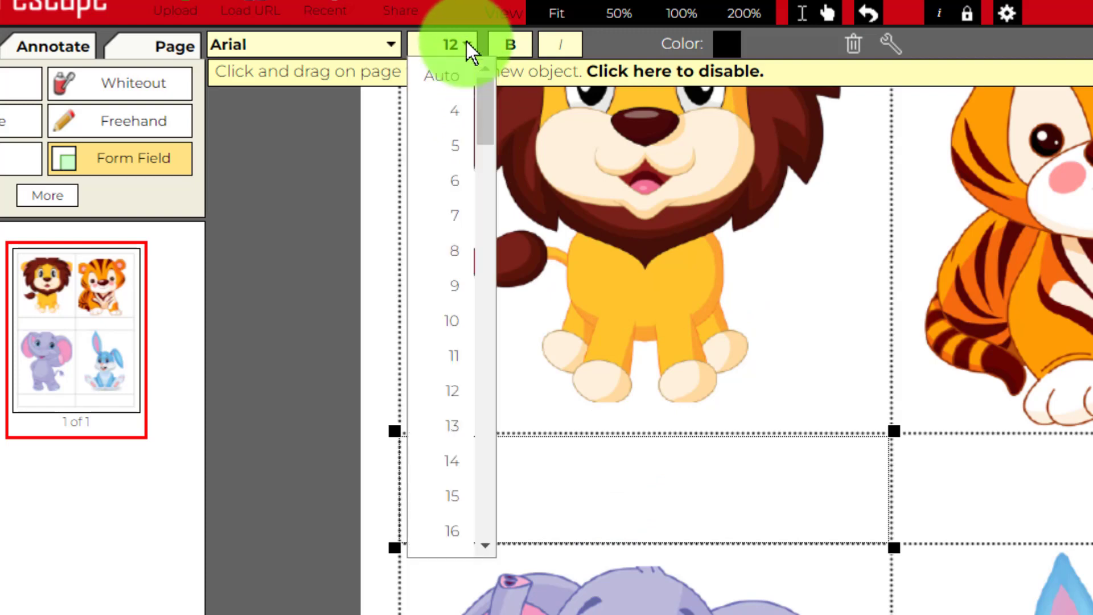
{"action": "left_click_drag", "start_coordinate": [482, 128], "coordinate": [478, 398]}
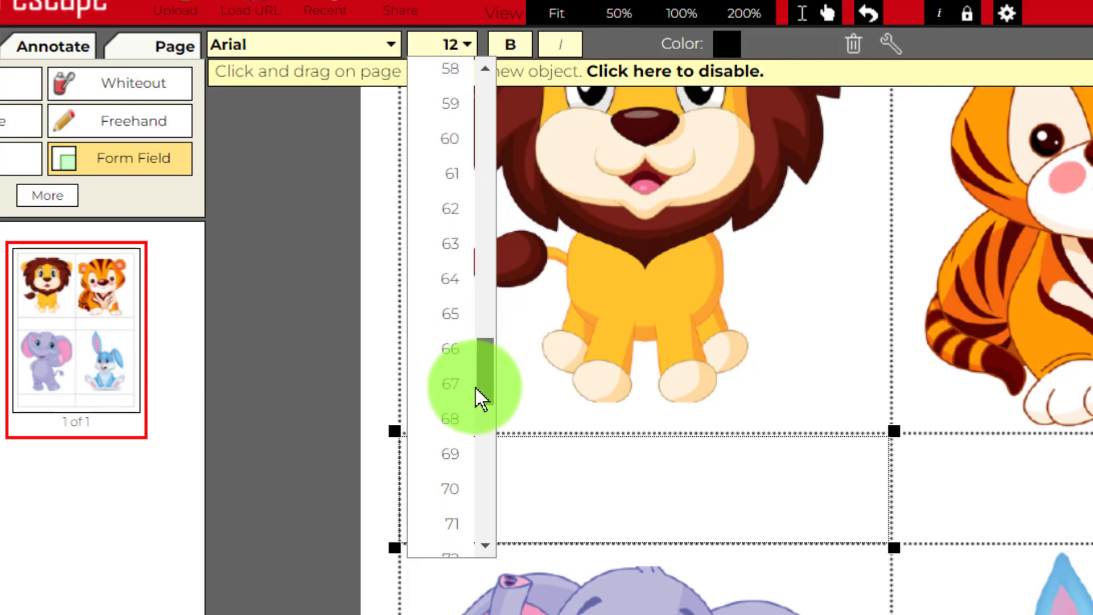
{"action": "left_click", "coordinate": [447, 315]}
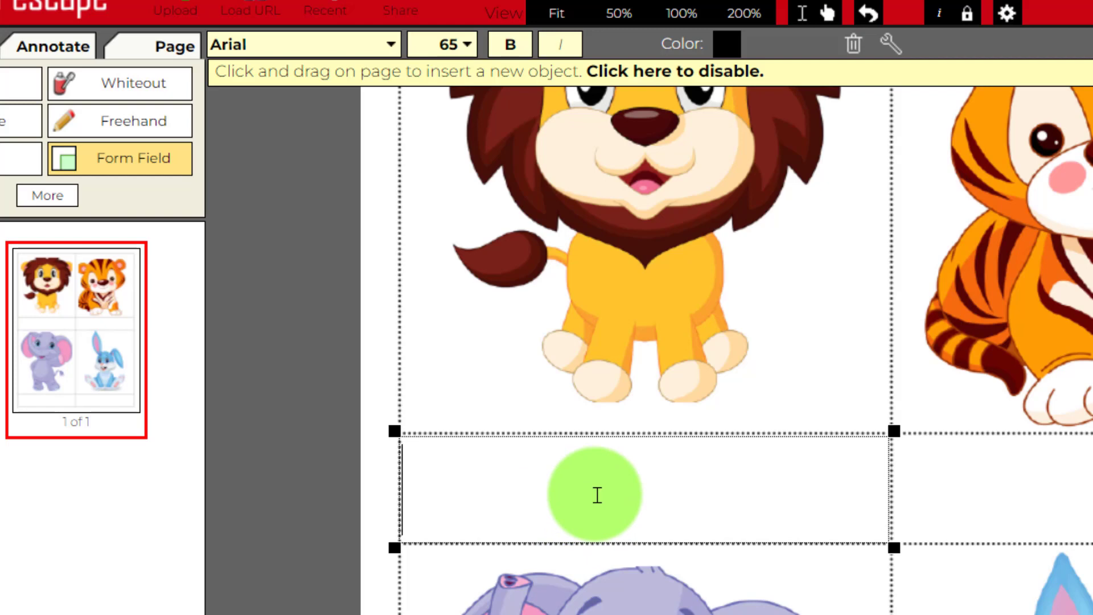
Enter "Lion" as sample text in the lion's form field and undo the stray field added beside it
{"action": "type", "text": "LI"}
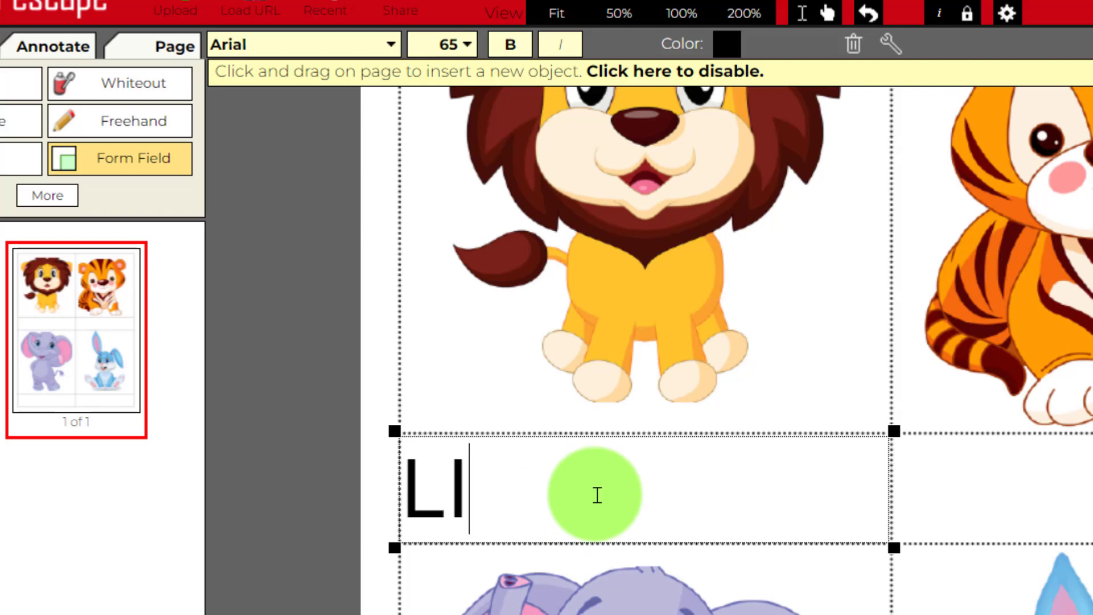
{"action": "type", "text": "ON"}
{"action": "key", "text": "BackSpace"}
{"action": "key", "text": "BackSpace"}
{"action": "key", "text": "BackSpace"}
{"action": "type", "text": "ion"}
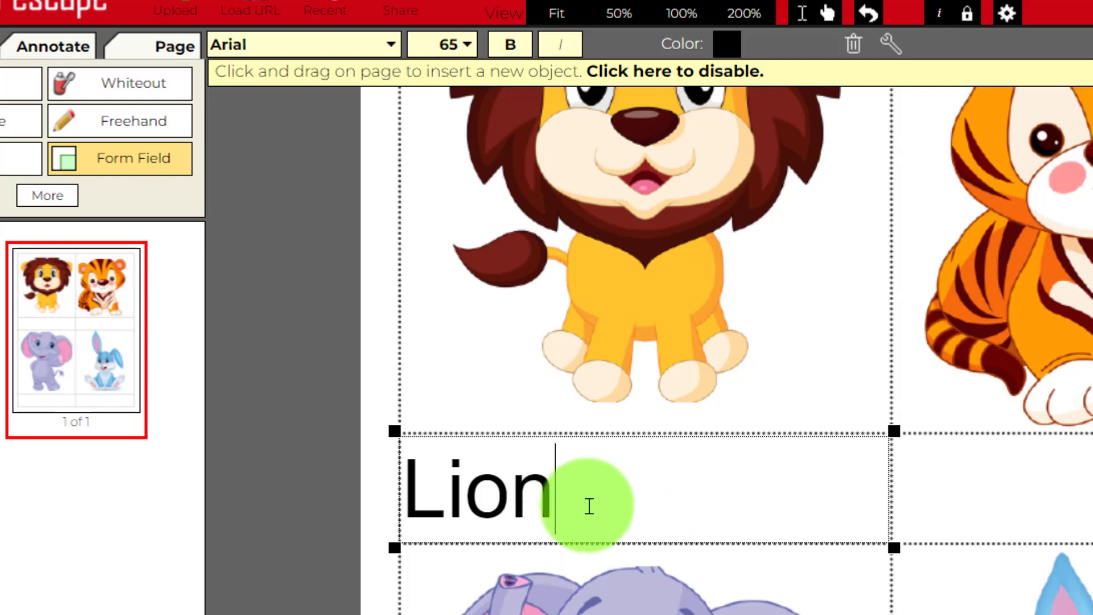
{"action": "left_click", "coordinate": [937, 492]}
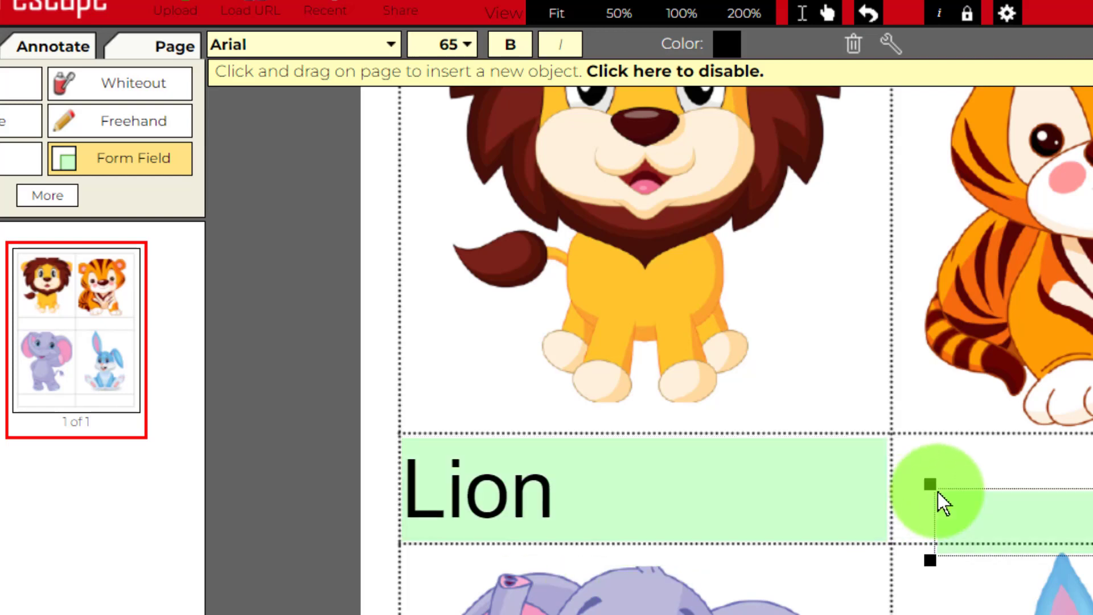
{"action": "key", "text": "ctrl+z"}
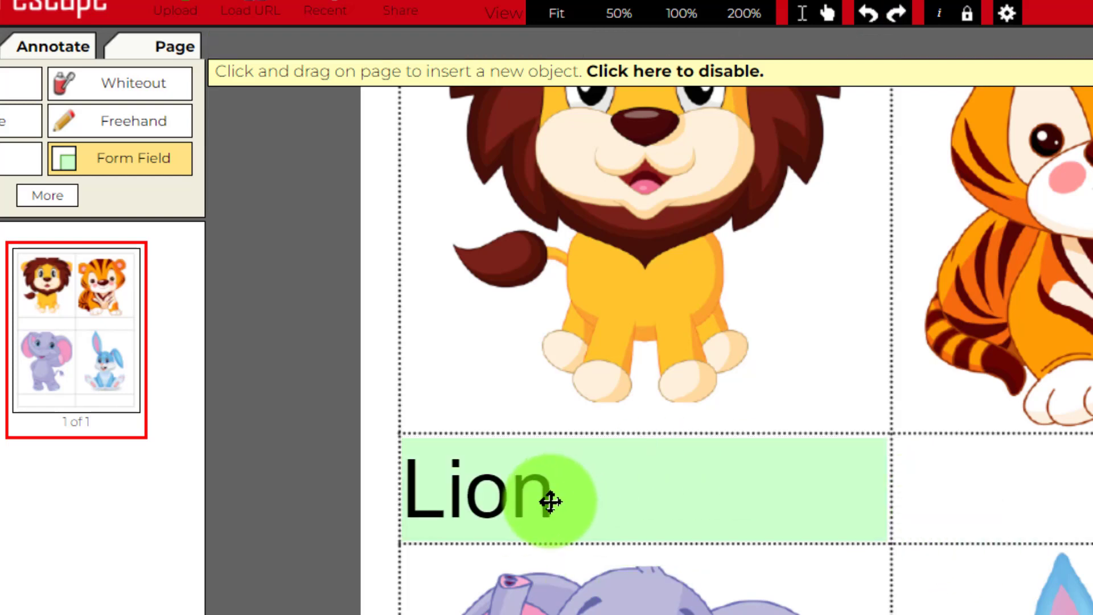
{"action": "left_click", "coordinate": [549, 497]}
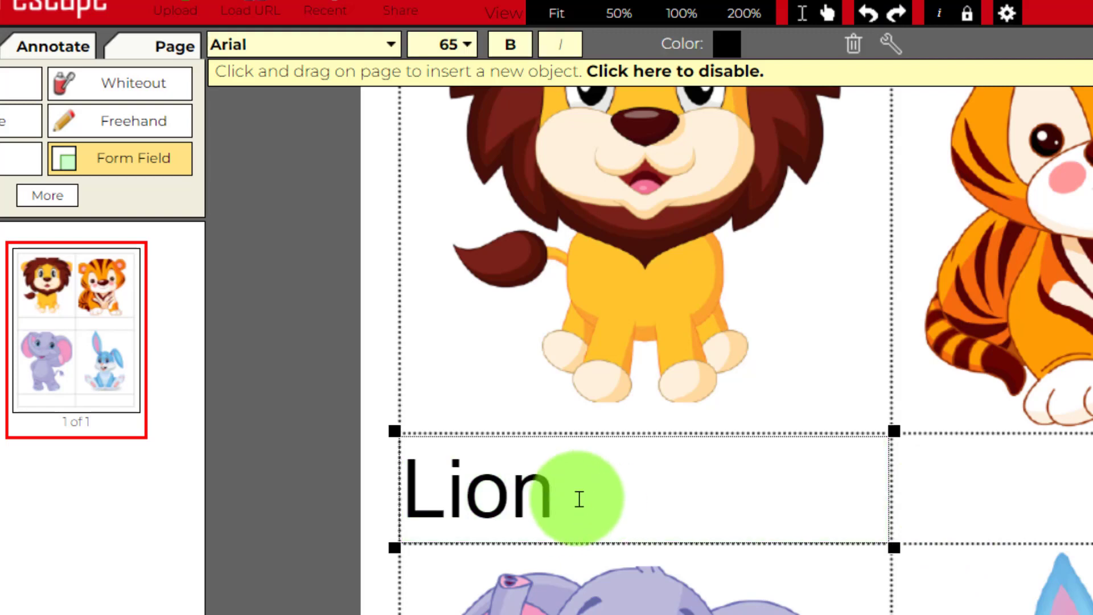
{"action": "left_click_drag", "start_coordinate": [579, 499], "coordinate": [402, 489]}
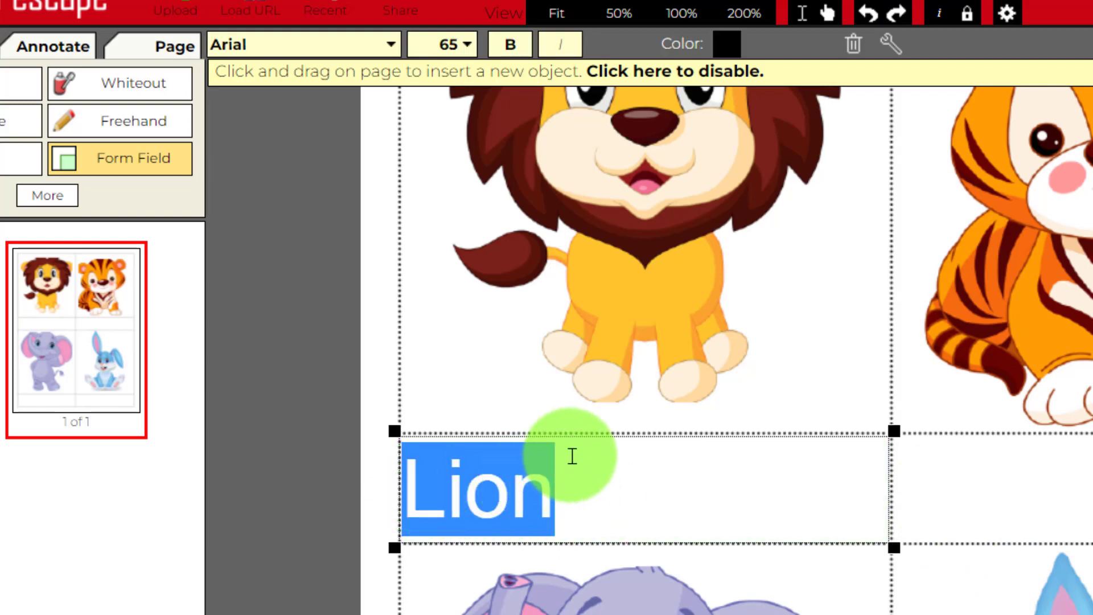
{"action": "key", "text": "Escape"}
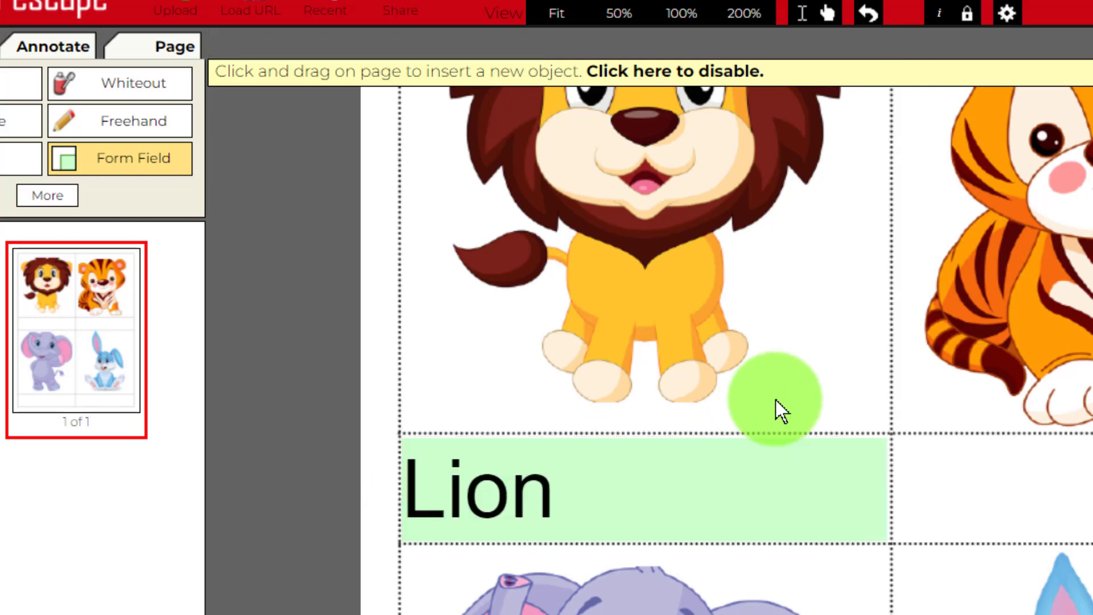
{"action": "left_click", "coordinate": [775, 399]}
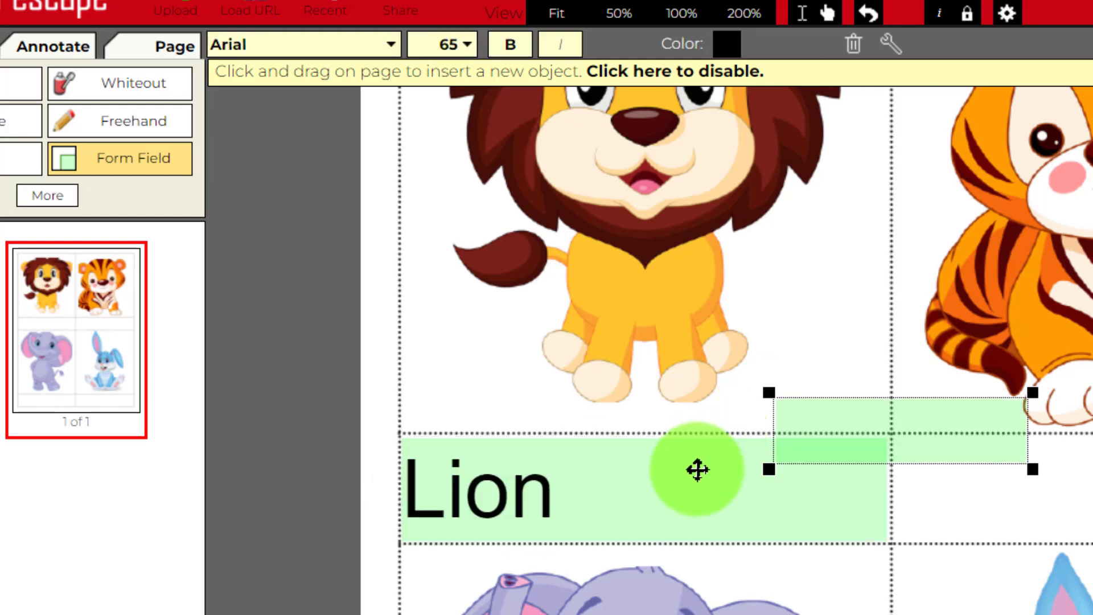
{"action": "key", "text": "ctrl+z"}
Set the text alignment of the lion's form field to Center in its object properties
{"action": "right_click", "coordinate": [697, 471]}
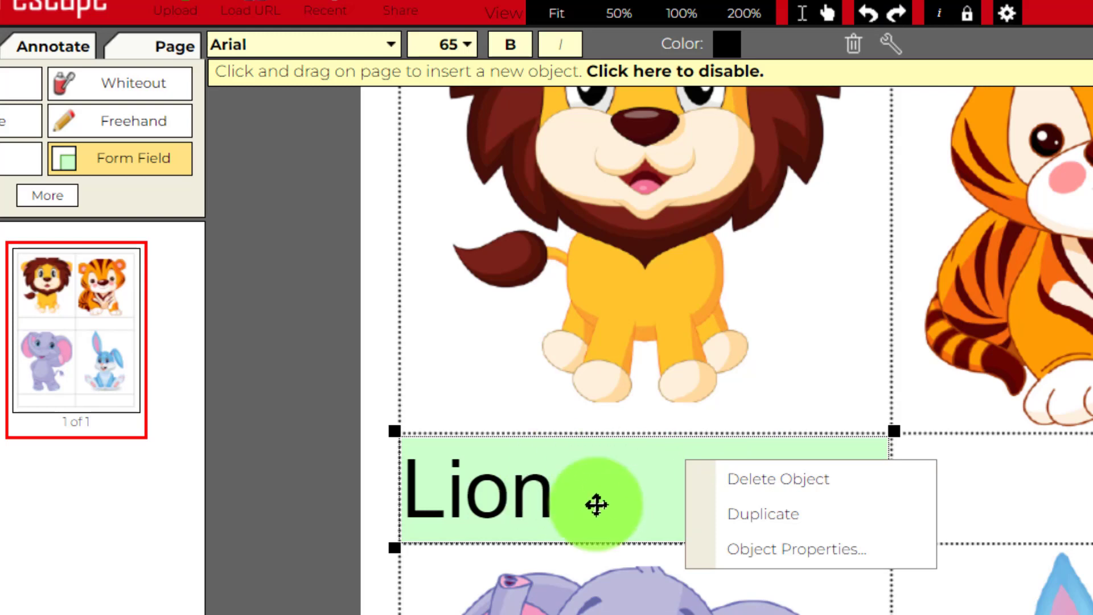
{"action": "left_click", "coordinate": [812, 561]}
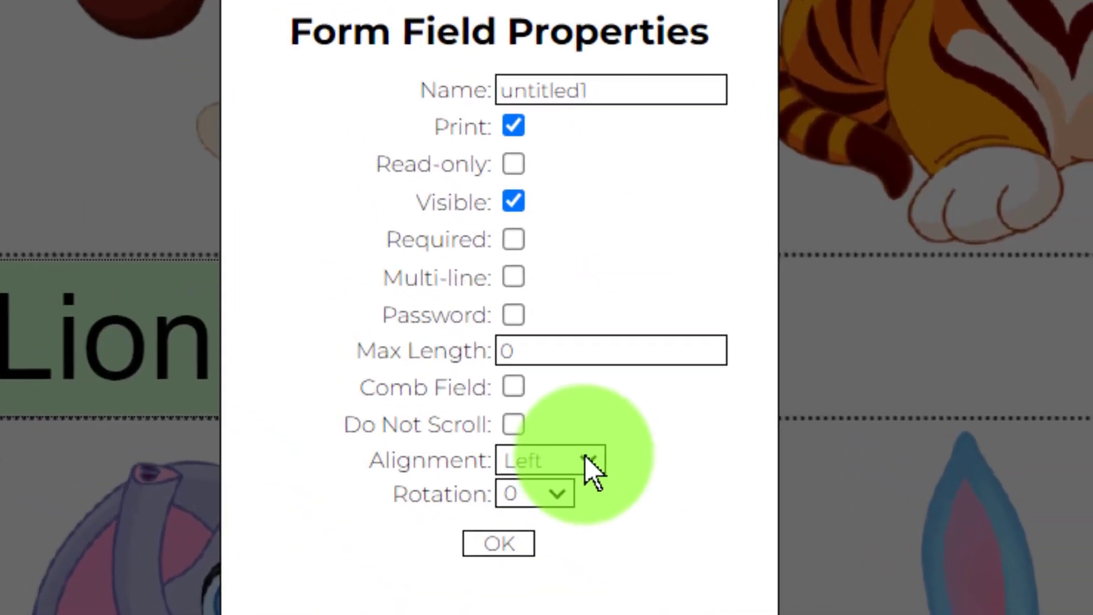
{"action": "left_click", "coordinate": [805, 570]}
{"action": "left_click", "coordinate": [532, 515]}
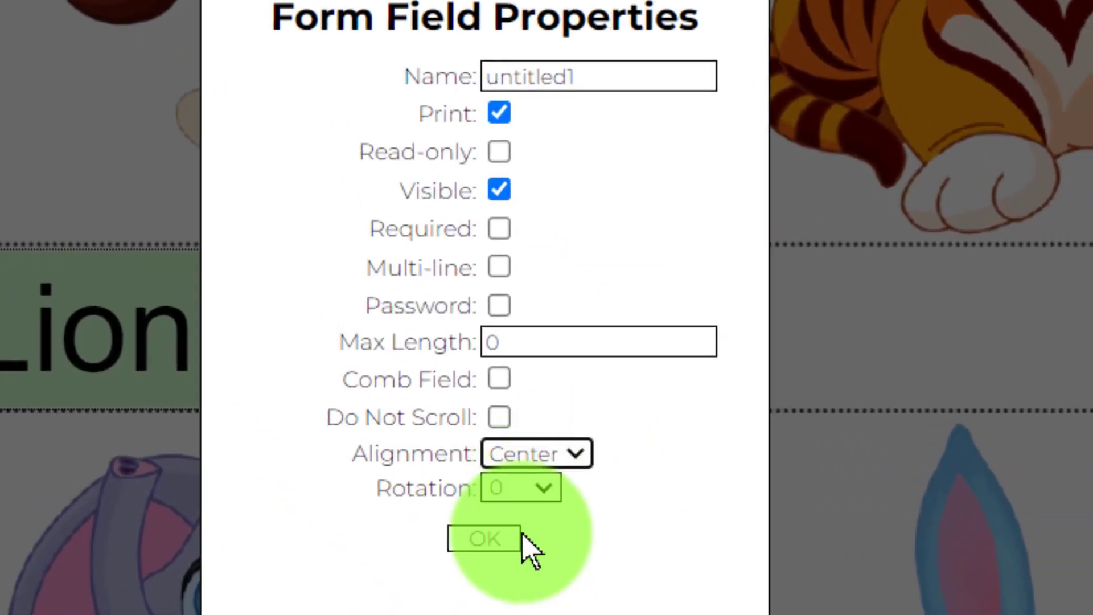
{"action": "left_click", "coordinate": [494, 549]}
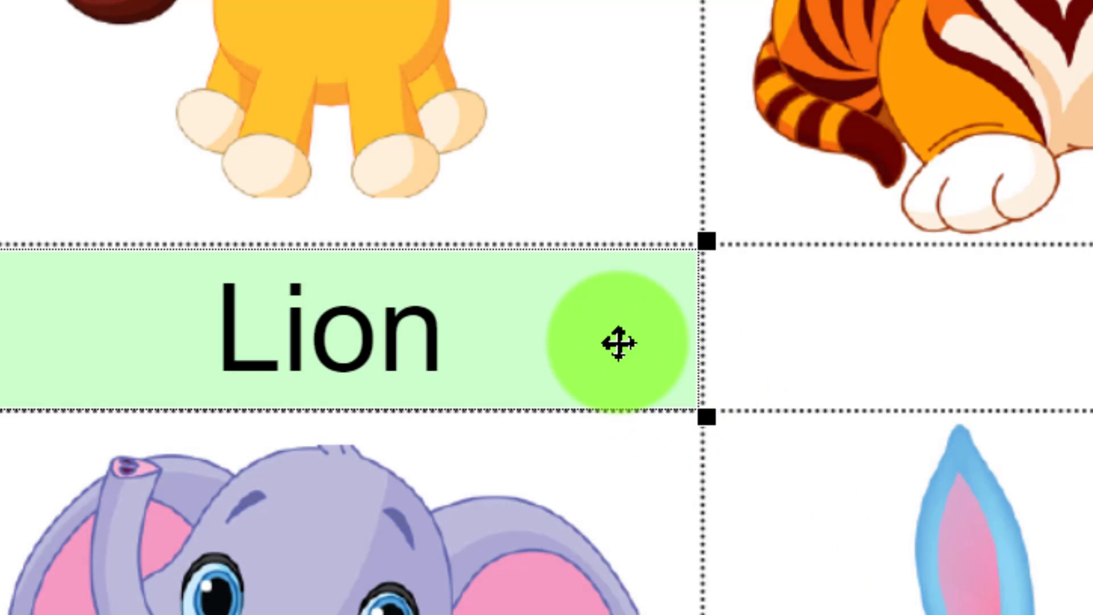
Duplicate the lion's form field and place the copy in the empty caption strip below the tiger
{"action": "double_click", "coordinate": [618, 342]}
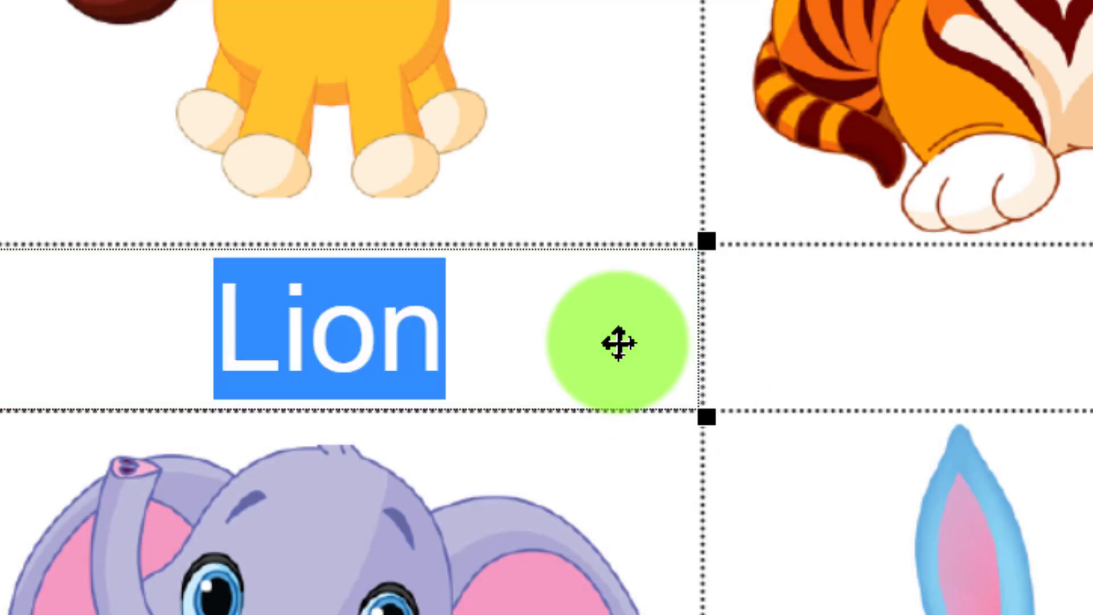
{"action": "left_click", "coordinate": [654, 480]}
{"action": "right_click", "coordinate": [598, 281]}
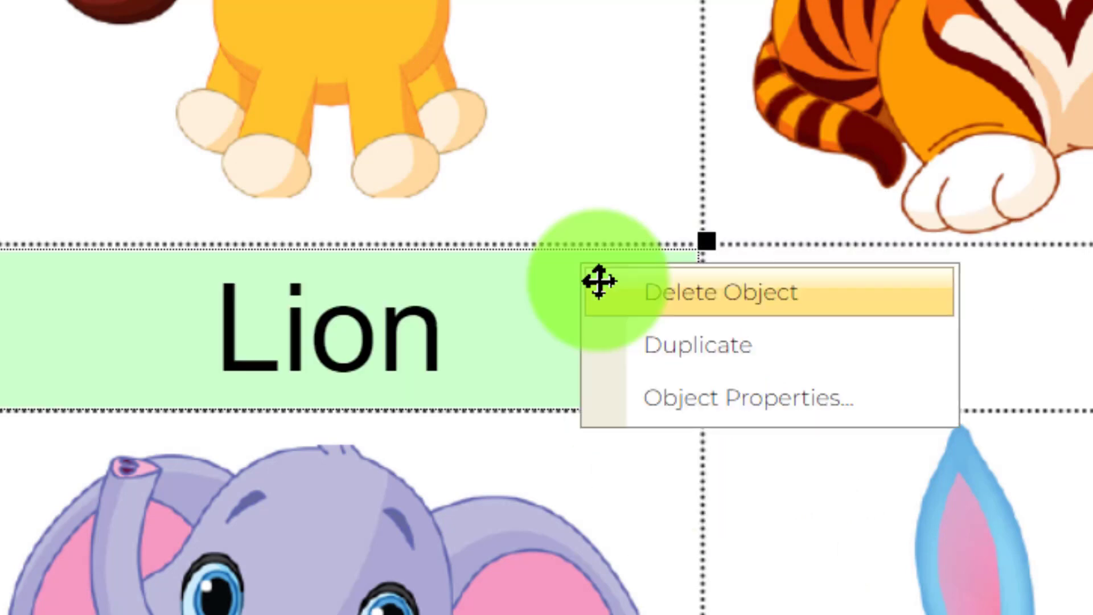
{"action": "left_click", "coordinate": [744, 343]}
{"action": "left_click_drag", "start_coordinate": [706, 405], "coordinate": [1092, 346]}
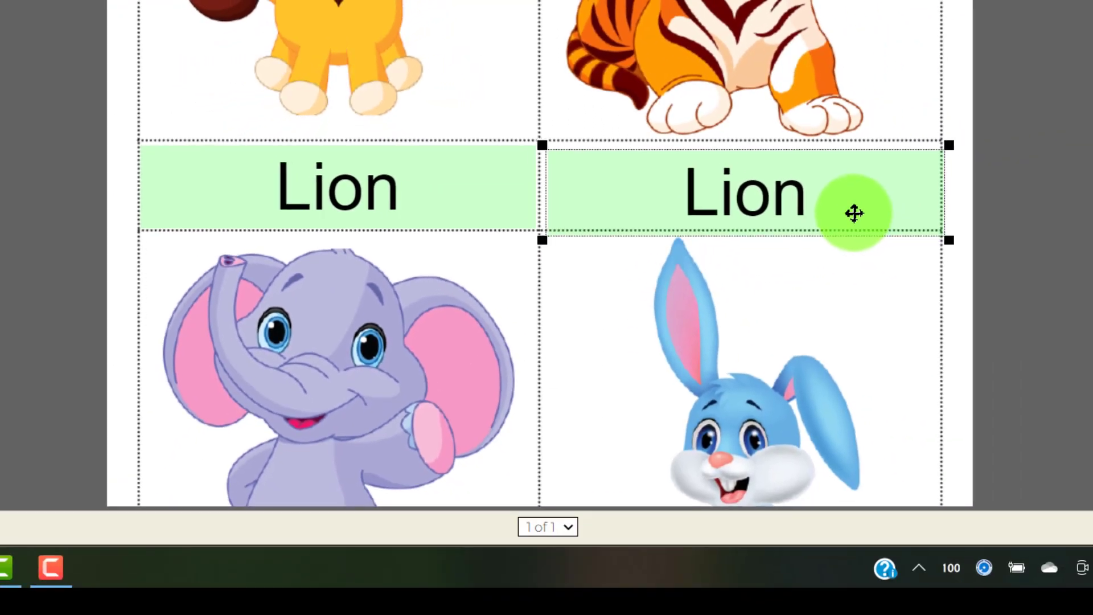
Duplicate the form field twice more and place the copies in the caption strips below the elephant and the rabbit
{"action": "right_click", "coordinate": [634, 187]}
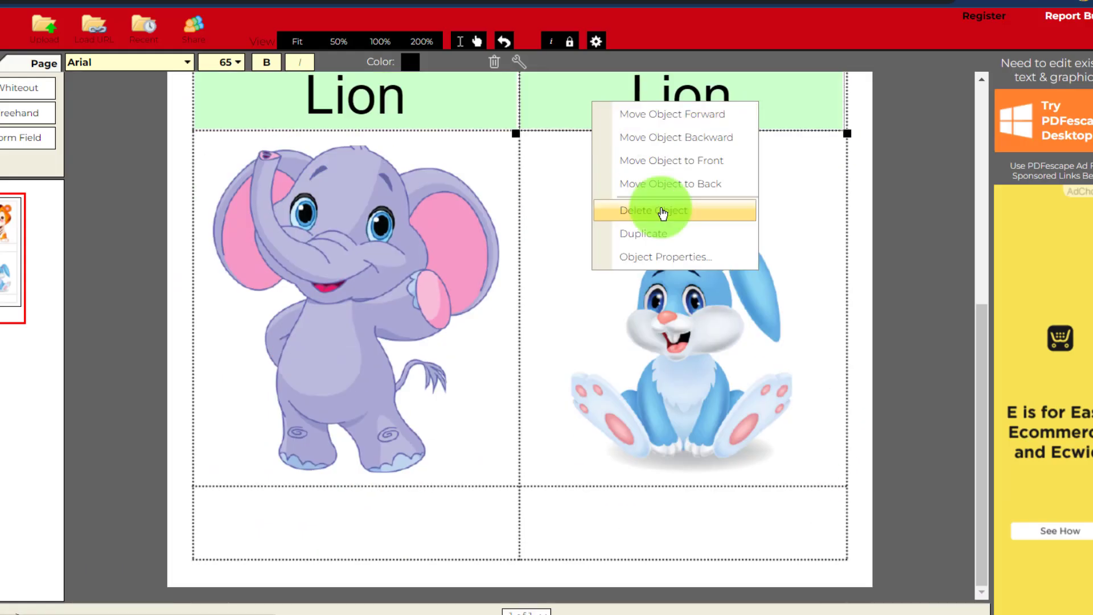
{"action": "left_click", "coordinate": [717, 333]}
{"action": "left_click_drag", "start_coordinate": [723, 216], "coordinate": [320, 614]}
{"action": "right_click", "coordinate": [711, 614]}
{"action": "left_click", "coordinate": [773, 614]}
{"action": "left_click", "coordinate": [721, 614]}
Replace the sample text in the copied fields with "Rabbit", "Elephant" and "Tiger" to match the animals above them
{"action": "double_click", "coordinate": [661, 523]}
{"action": "type", "text": "Rabbit"}
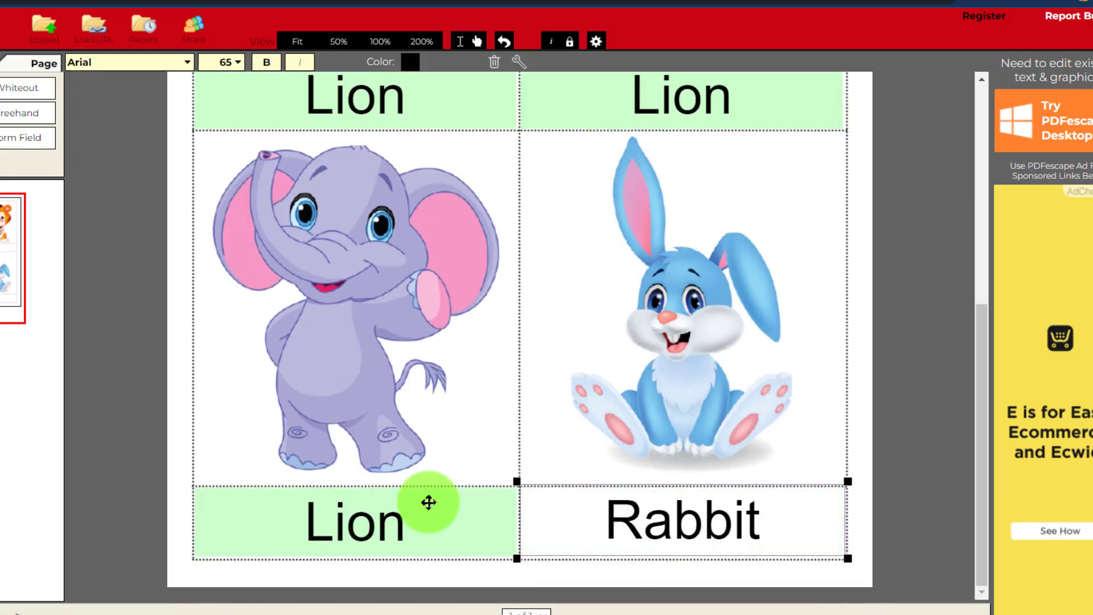
{"action": "double_click", "coordinate": [430, 503]}
{"action": "type", "text": "Elephant"}
{"action": "scroll", "coordinate": [691, 147], "scroll_direction": "up", "scroll_amount": 6}
{"action": "double_click", "coordinate": [588, 410]}
{"action": "type", "text": "Tiger"}
Set the font of the elephant's form field to Signature
{"action": "scroll", "coordinate": [317, 520], "scroll_direction": "down", "scroll_amount": 6}
{"action": "double_click", "coordinate": [317, 521]}
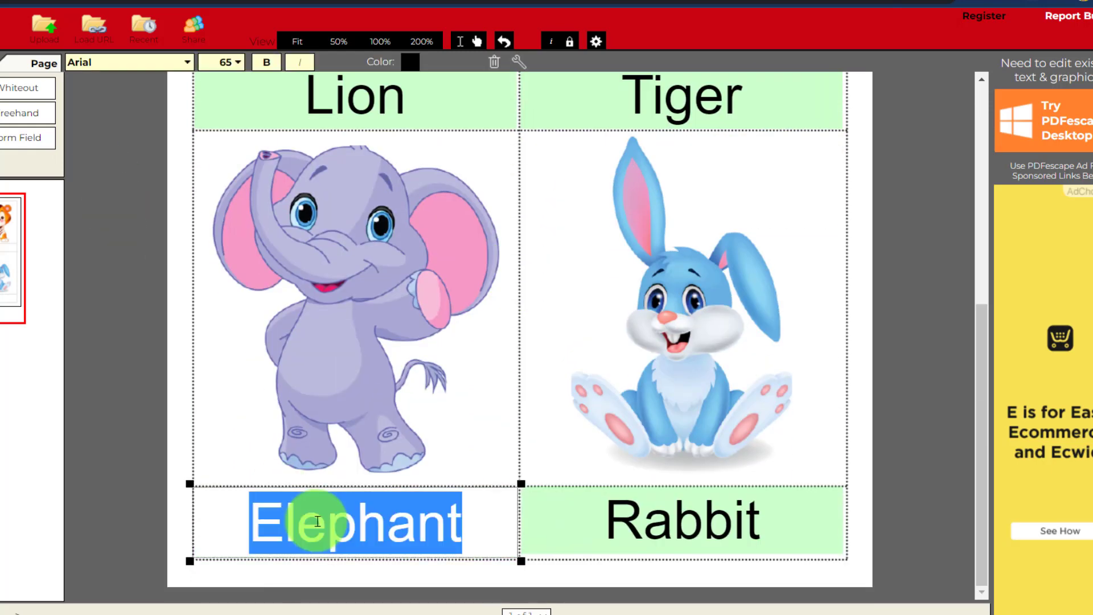
{"action": "left_click", "coordinate": [187, 62]}
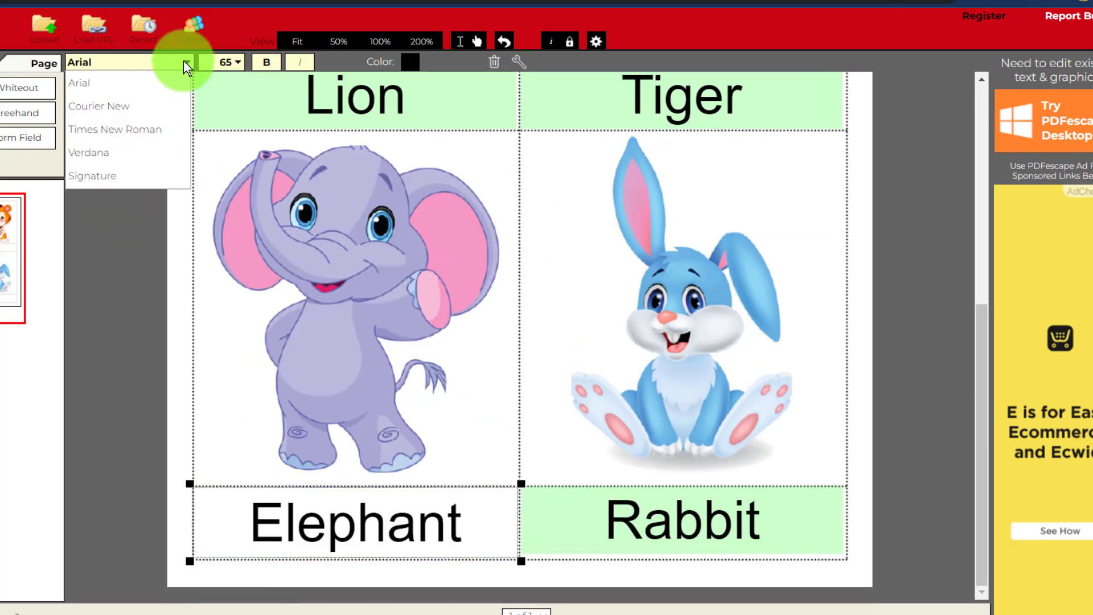
{"action": "left_click", "coordinate": [97, 173]}
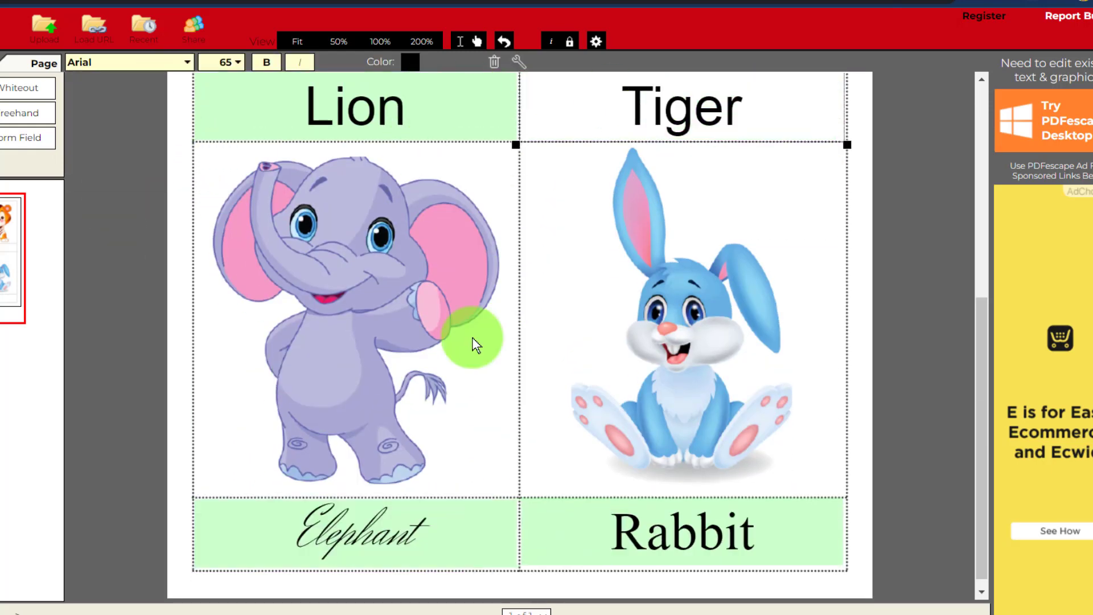
Set the font of the lion, tiger, elephant and rabbit caption fields to Times New Roman
{"action": "left_click", "coordinate": [186, 62]}
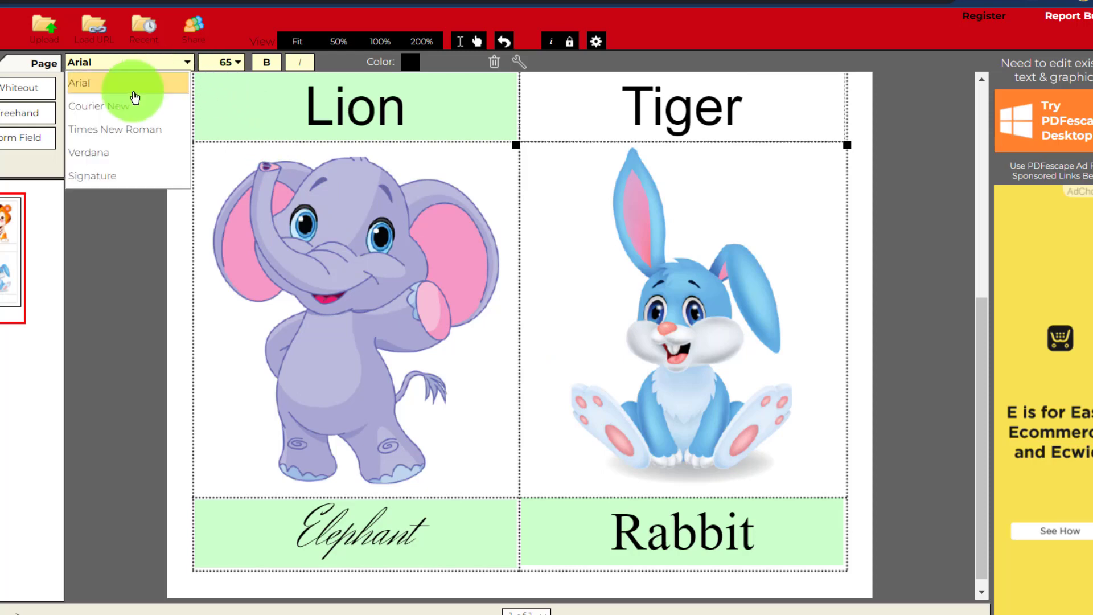
{"action": "left_click", "coordinate": [690, 539]}
{"action": "double_click", "coordinate": [371, 541]}
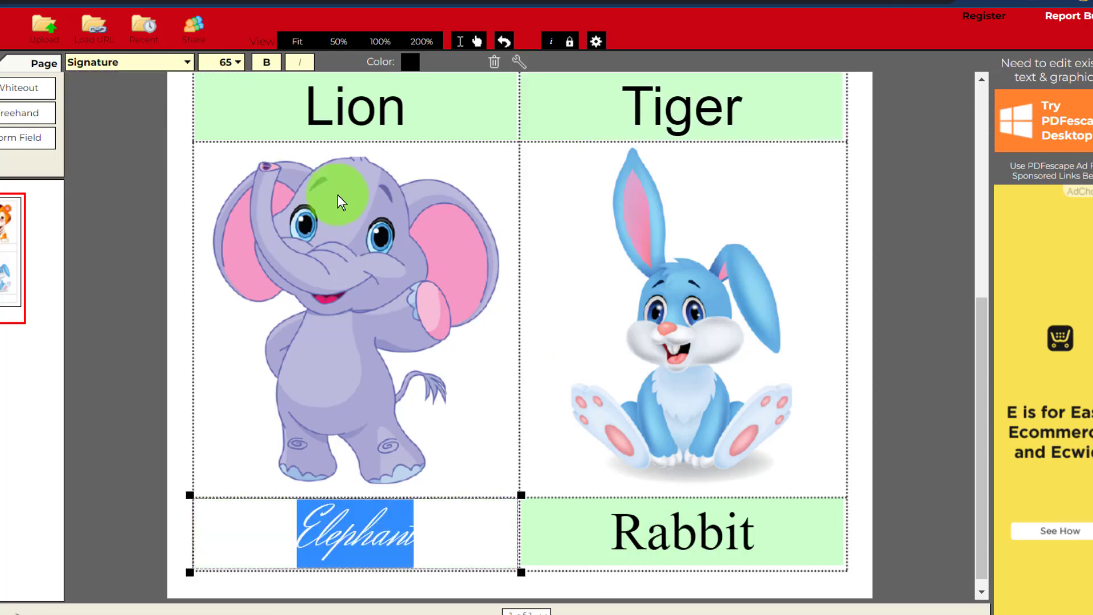
{"action": "left_click", "coordinate": [178, 63]}
{"action": "left_click", "coordinate": [137, 75]}
{"action": "left_click", "coordinate": [134, 130]}
Save and download the fillable flashcard PDF, and open the downloaded file LION (1).pdf
{"action": "scroll", "coordinate": [622, 317], "scroll_direction": "up", "scroll_amount": 5}
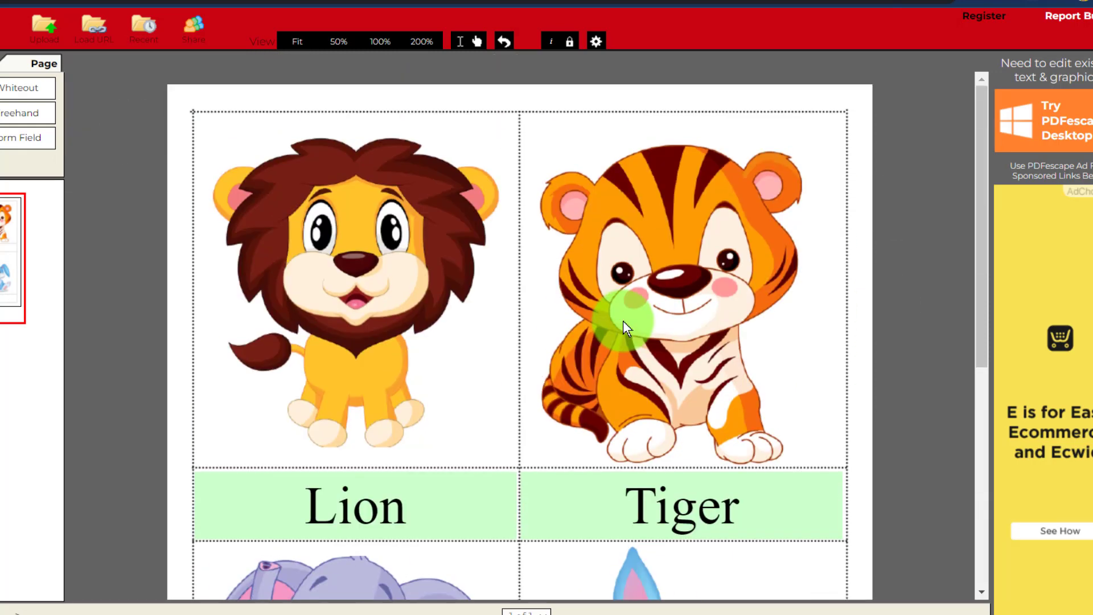
{"action": "scroll", "coordinate": [622, 317], "scroll_direction": "down", "scroll_amount": 5}
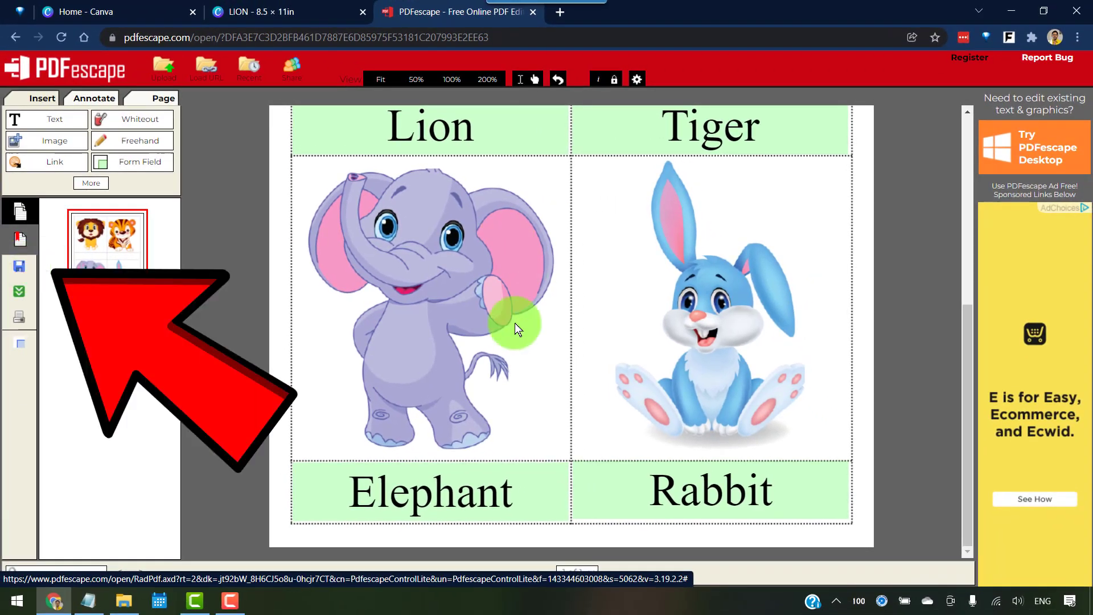
{"action": "scroll", "coordinate": [590, 299], "scroll_direction": "up", "scroll_amount": 5}
{"action": "scroll", "coordinate": [378, 281], "scroll_direction": "down", "scroll_amount": 4}
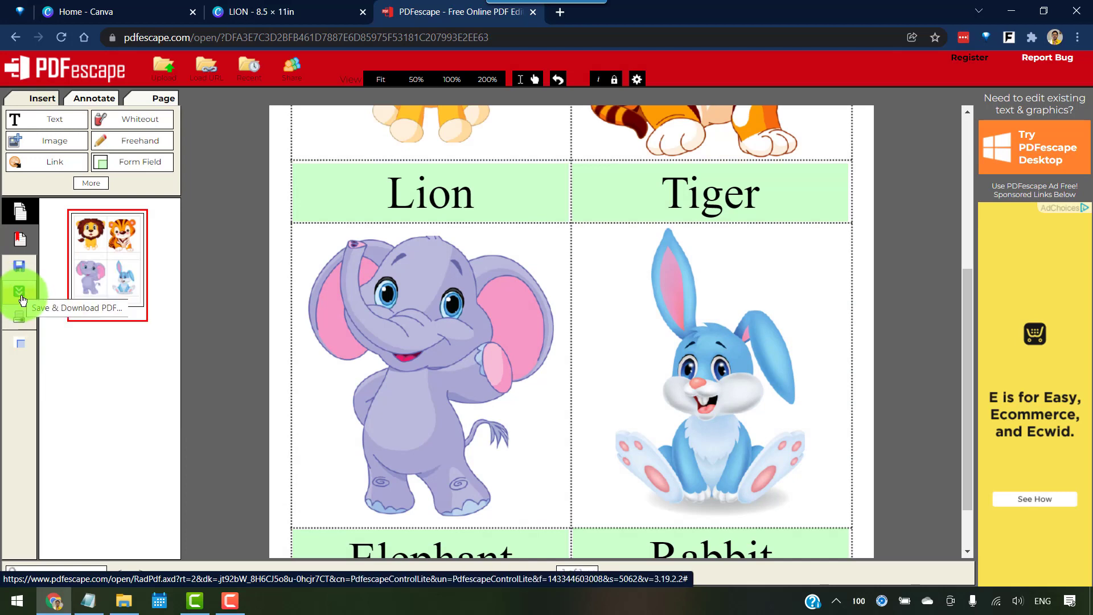
{"action": "left_click", "coordinate": [23, 300]}
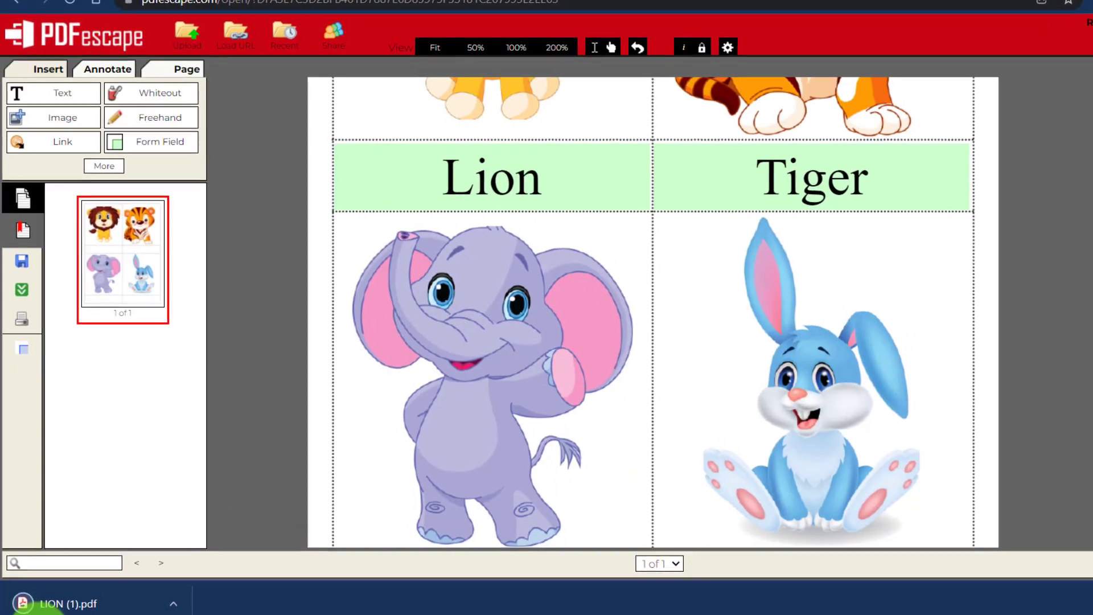
{"action": "left_click", "coordinate": [71, 605]}
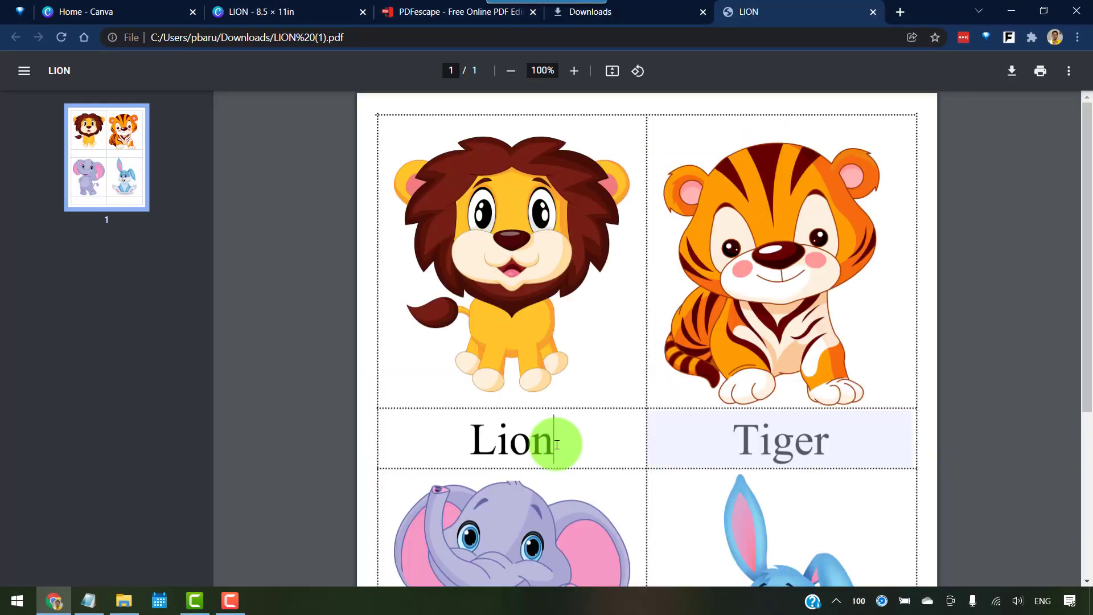
Check that the tiger, elephant and rabbit caption fields in the downloaded PDF accept a text cursor
{"action": "left_click", "coordinate": [759, 443]}
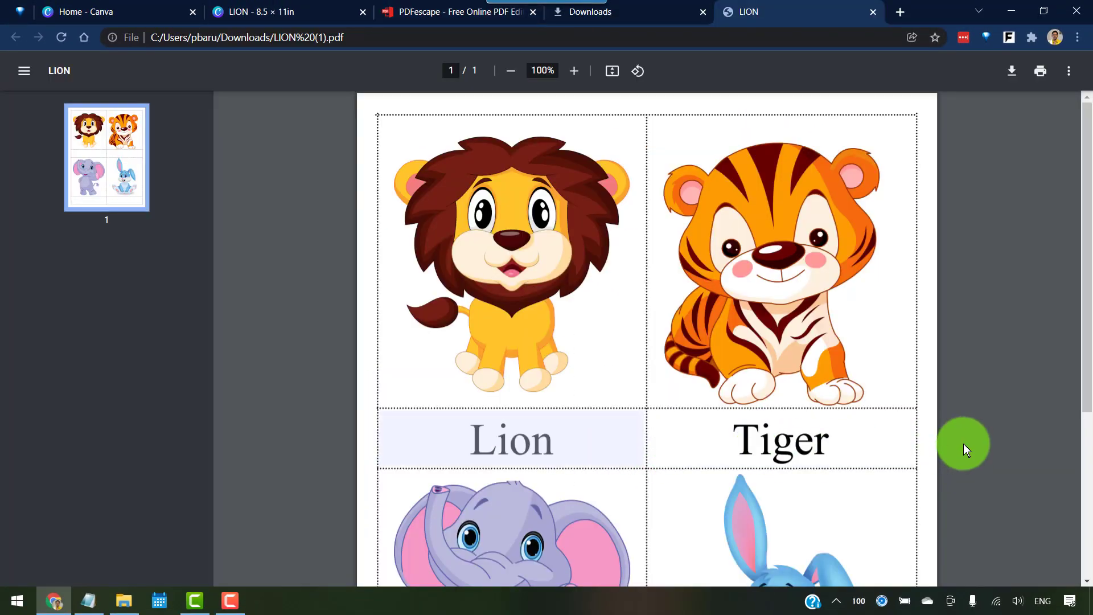
{"action": "left_click", "coordinate": [653, 503]}
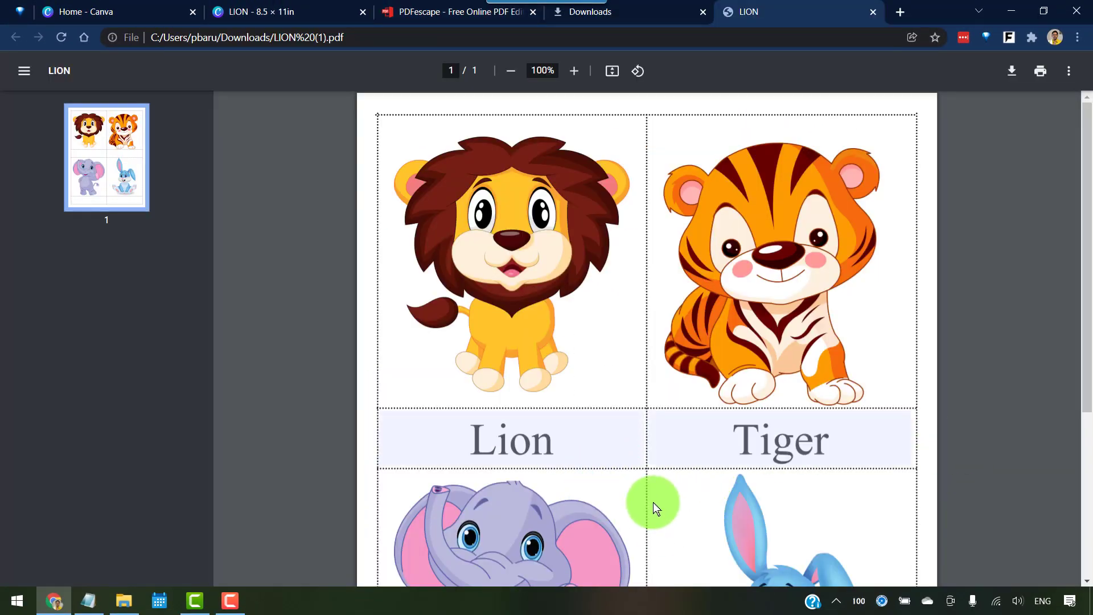
{"action": "scroll", "coordinate": [708, 478], "scroll_direction": "down", "scroll_amount": 5}
{"action": "left_click", "coordinate": [586, 537]}
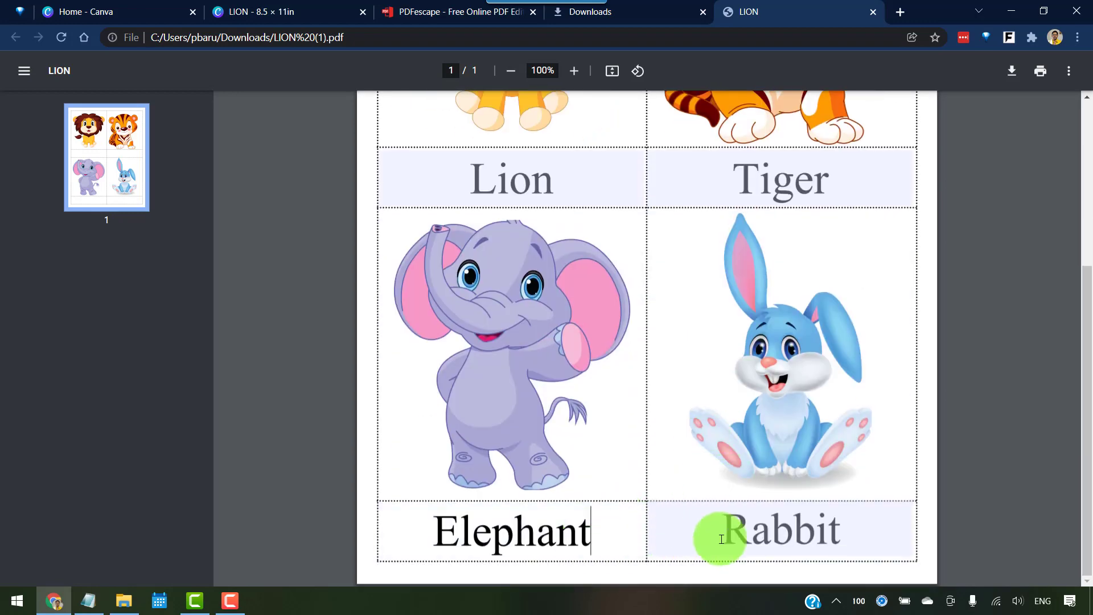
{"action": "left_click", "coordinate": [715, 535]}
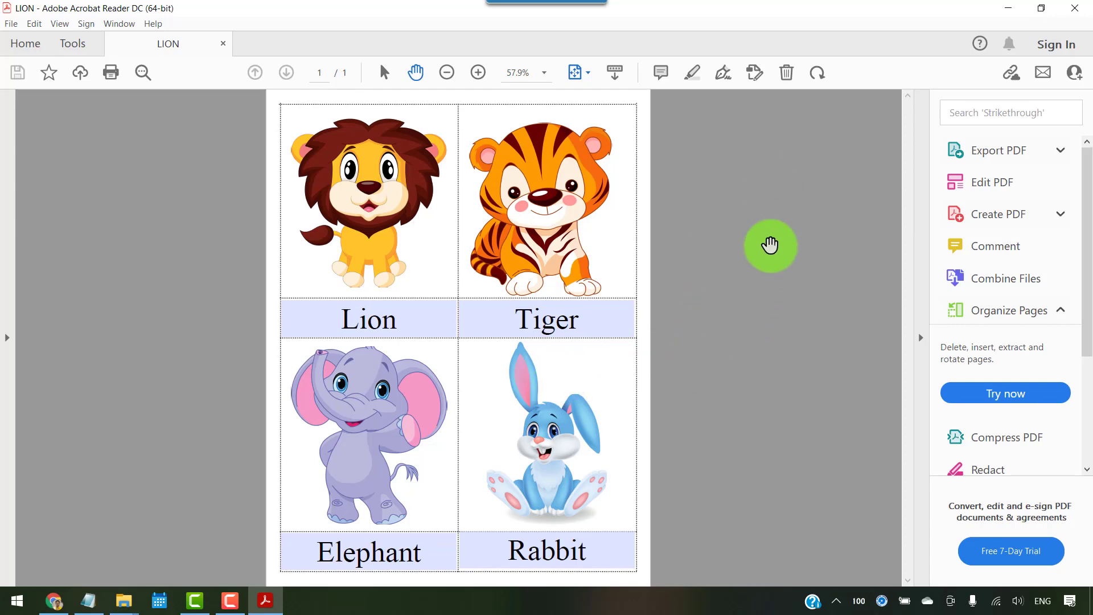
Close the PDF reader and the Downloads folder, and open page 1 of the LION design in Canva without the page thumbnails
{"action": "left_click", "coordinate": [1073, 10]}
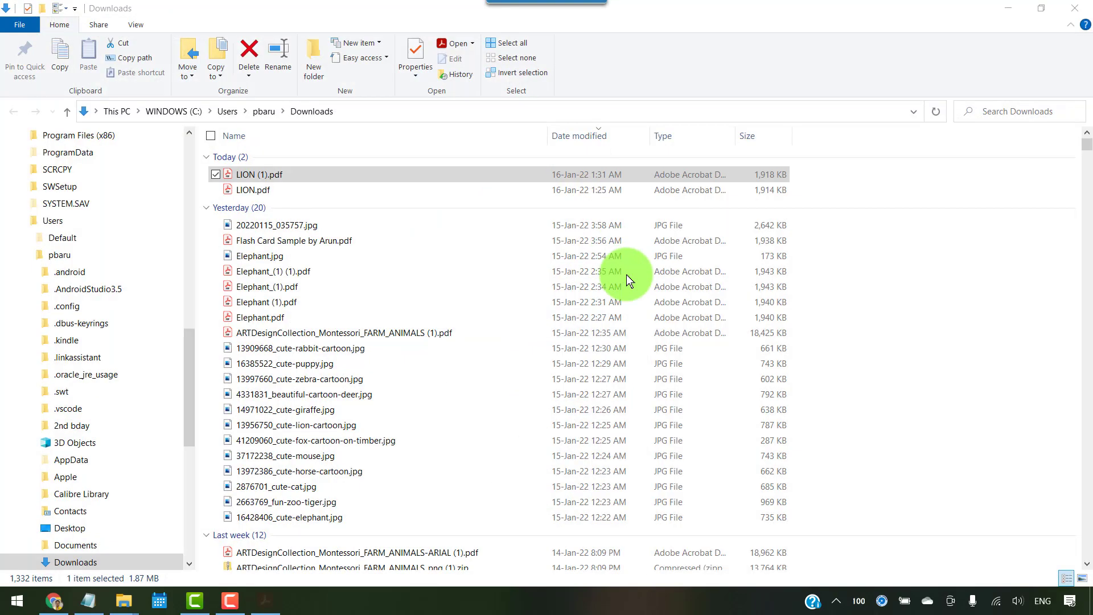
{"action": "left_click", "coordinate": [1074, 8]}
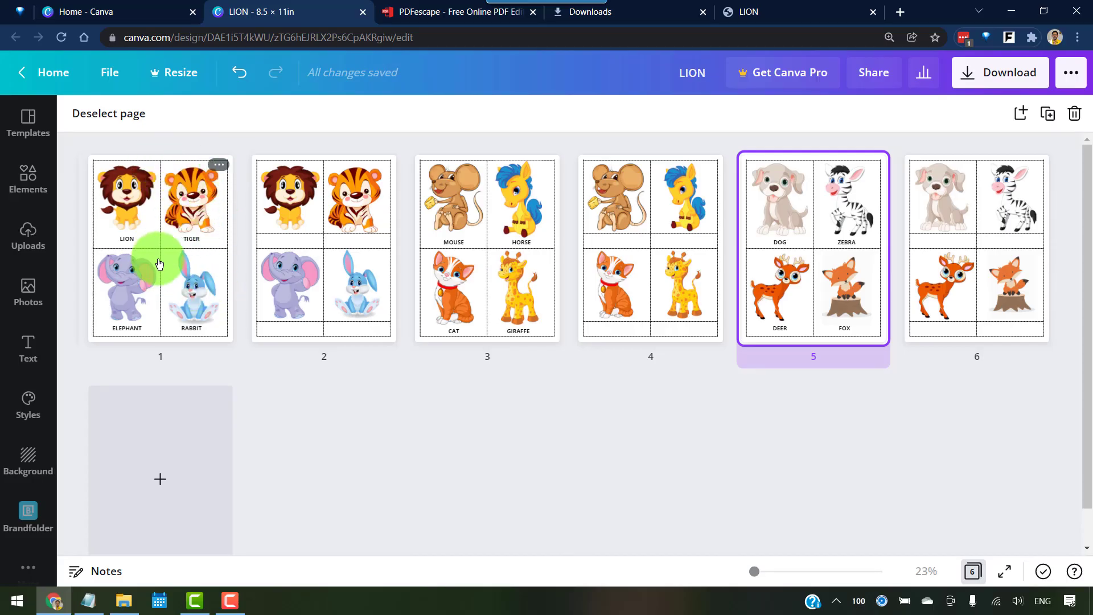
{"action": "left_click", "coordinate": [168, 234]}
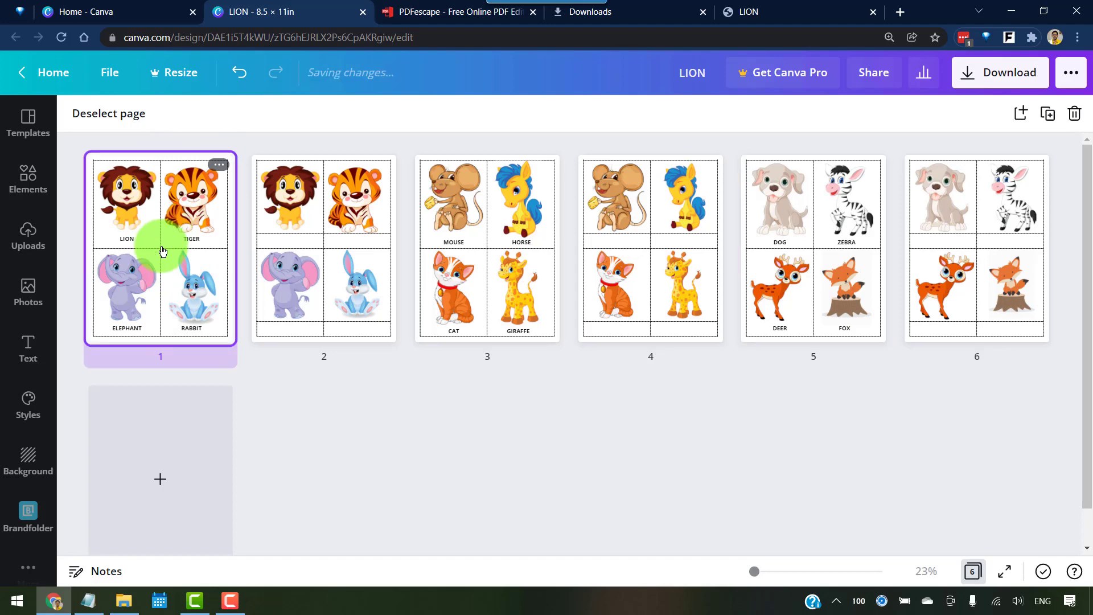
{"action": "double_click", "coordinate": [162, 251]}
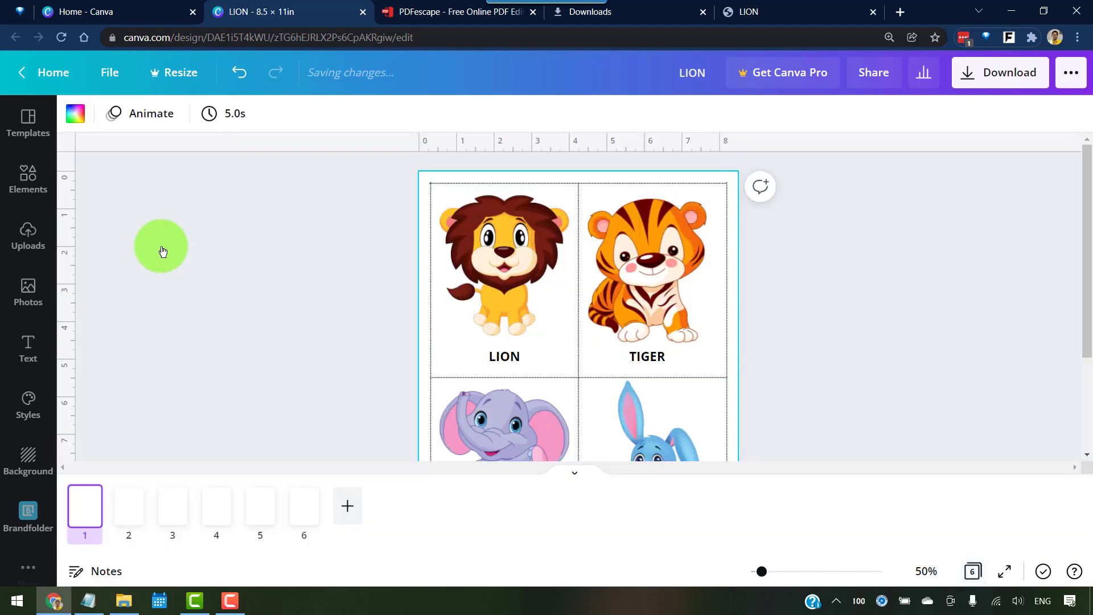
{"action": "left_click", "coordinate": [575, 473]}
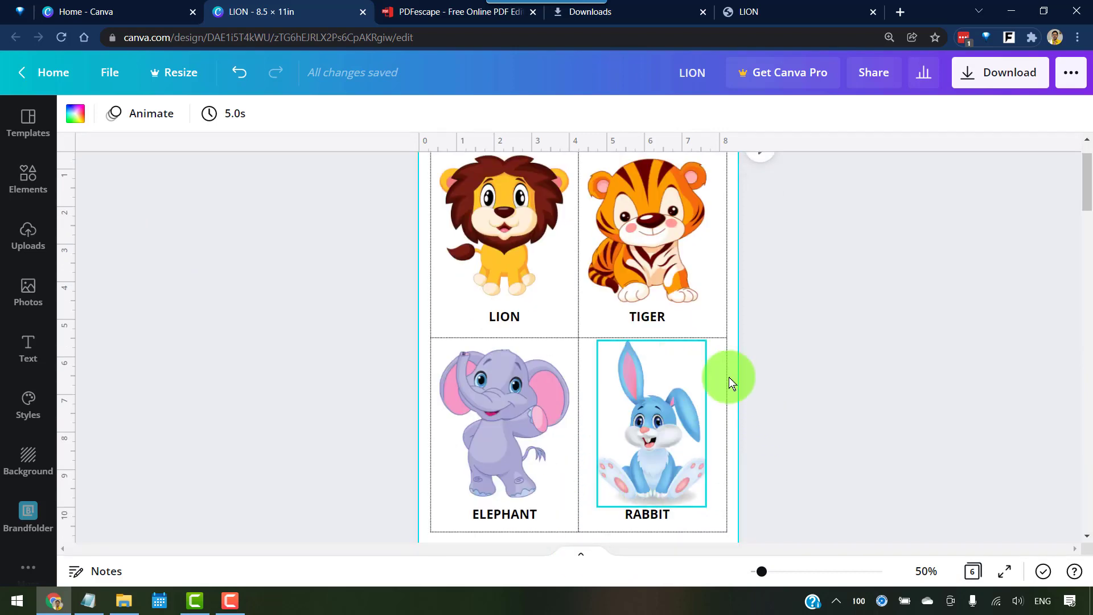
Zoom the design to 152% and look over the elephant and rabbit cards and the start of page 2
{"action": "scroll", "coordinate": [785, 441], "scroll_direction": "down", "scroll_amount": 2}
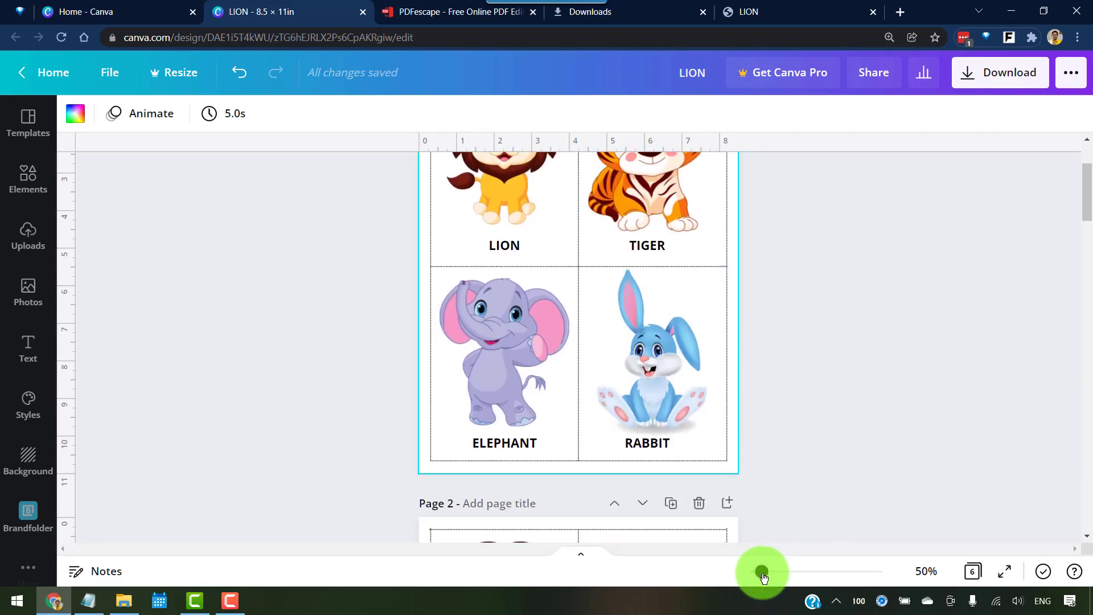
{"action": "left_click_drag", "start_coordinate": [763, 576], "coordinate": [788, 570]}
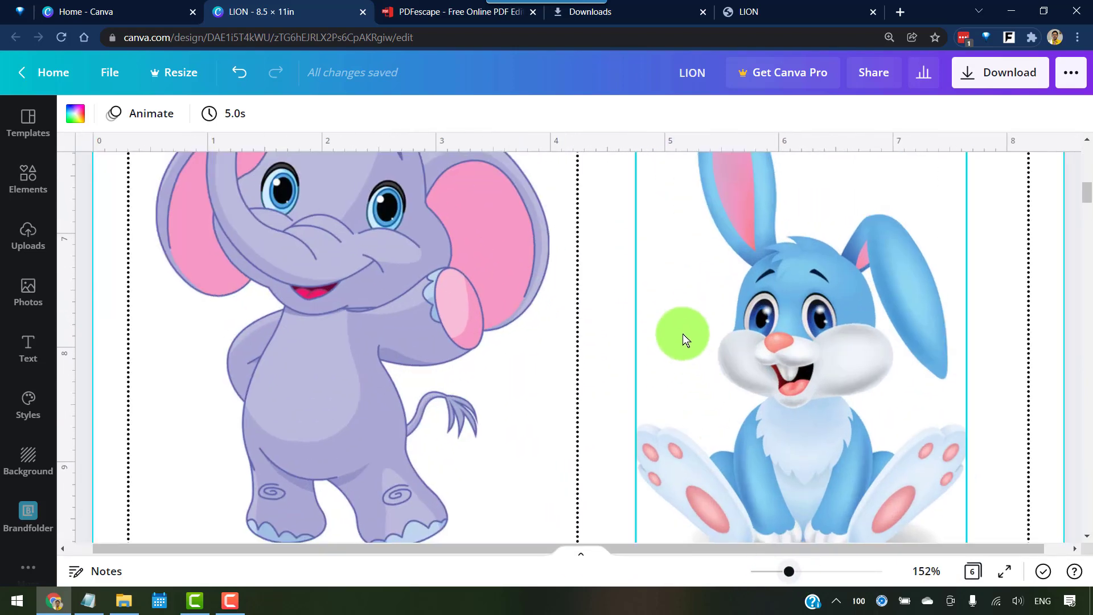
{"action": "scroll", "coordinate": [641, 374], "scroll_direction": "down", "scroll_amount": 10}
{"action": "scroll", "coordinate": [750, 292], "scroll_direction": "up", "scroll_amount": 4}
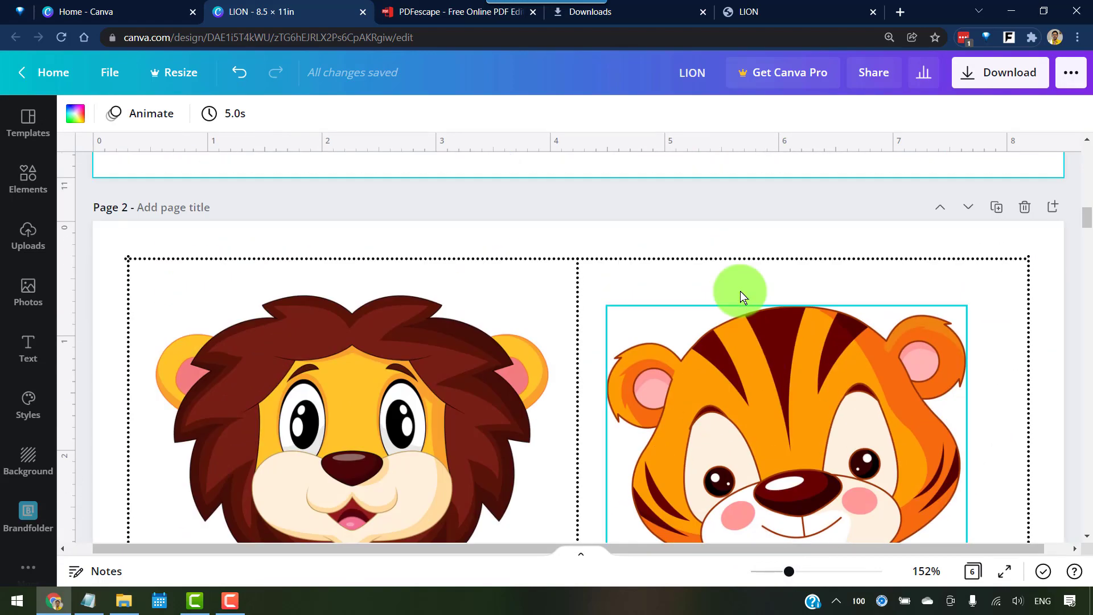
Add the text "An ArtIntelli creation" to page 1 near the elephant and rabbit cards
{"action": "scroll", "coordinate": [740, 291], "scroll_direction": "up", "scroll_amount": 3}
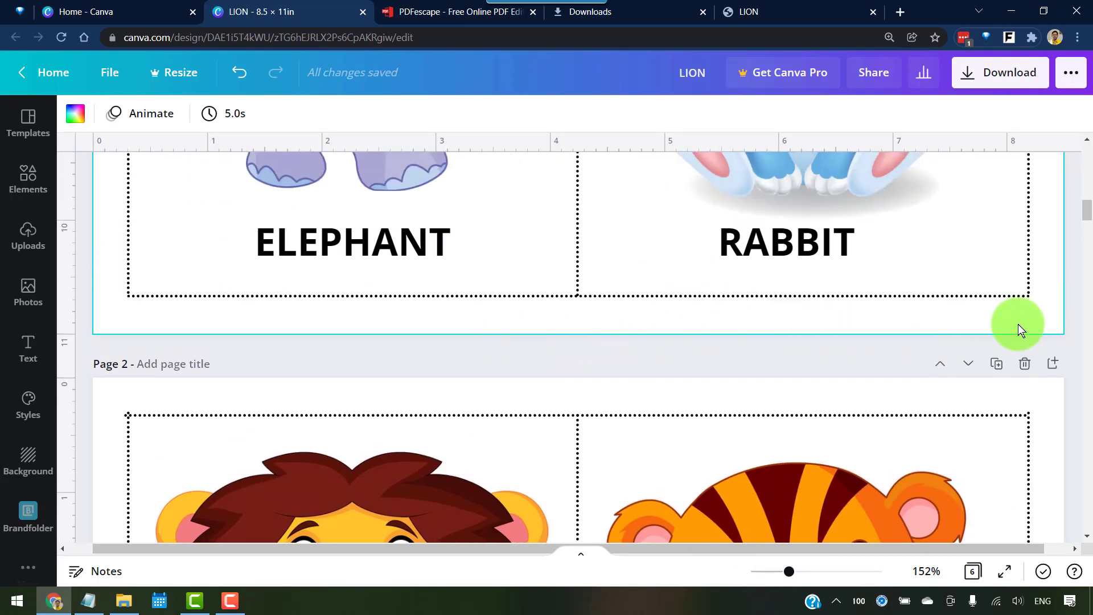
{"action": "scroll", "coordinate": [1024, 261], "scroll_direction": "up", "scroll_amount": 1}
{"action": "scroll", "coordinate": [1008, 281], "scroll_direction": "up", "scroll_amount": 2}
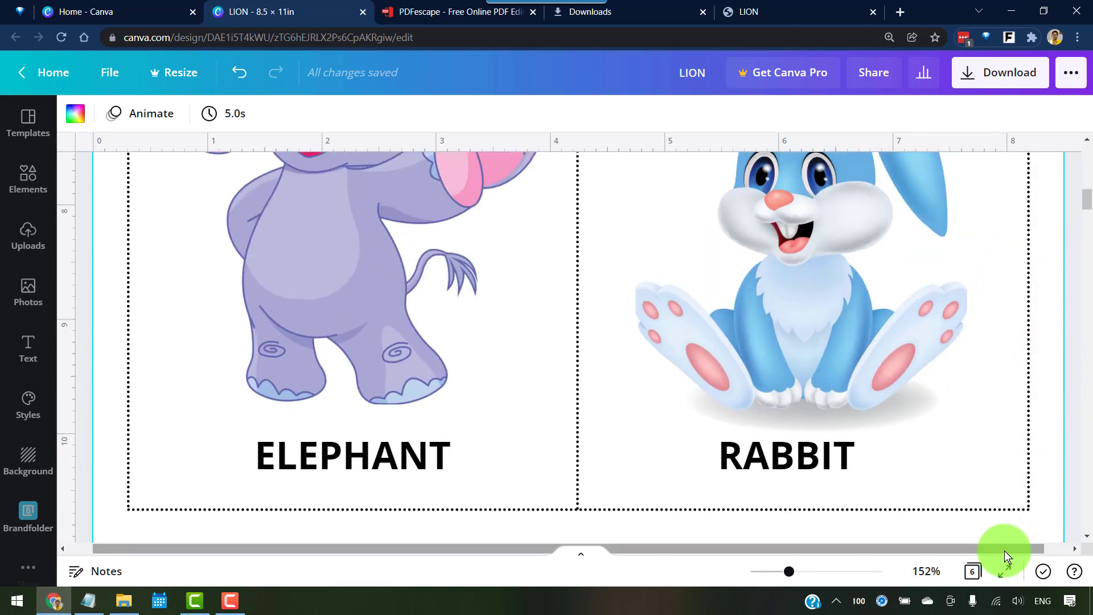
{"action": "left_click_drag", "start_coordinate": [1001, 549], "coordinate": [1037, 549]}
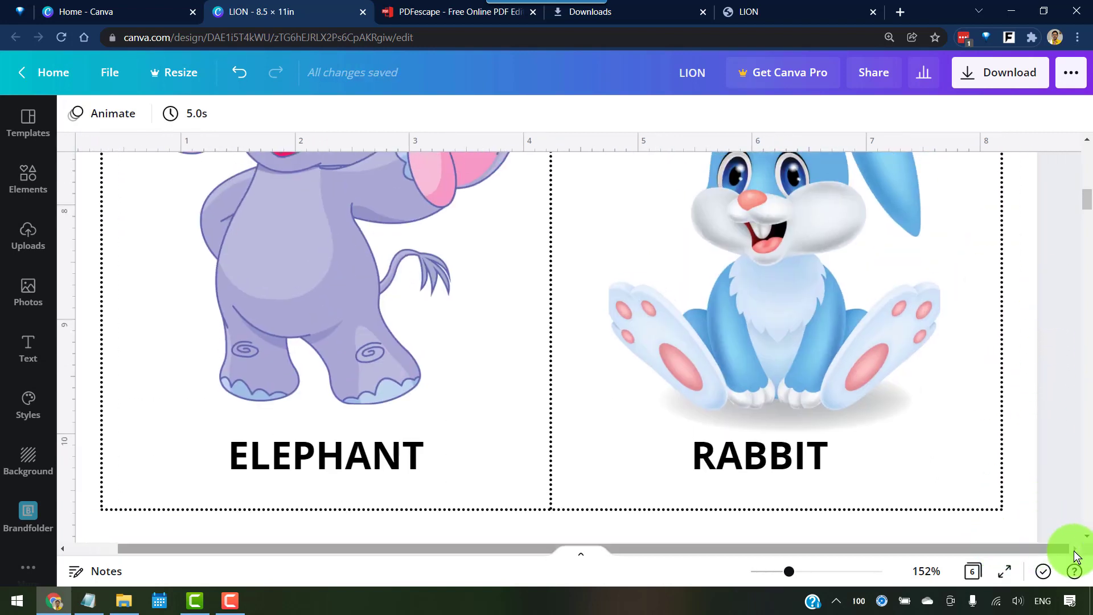
{"action": "left_click", "coordinate": [1087, 536]}
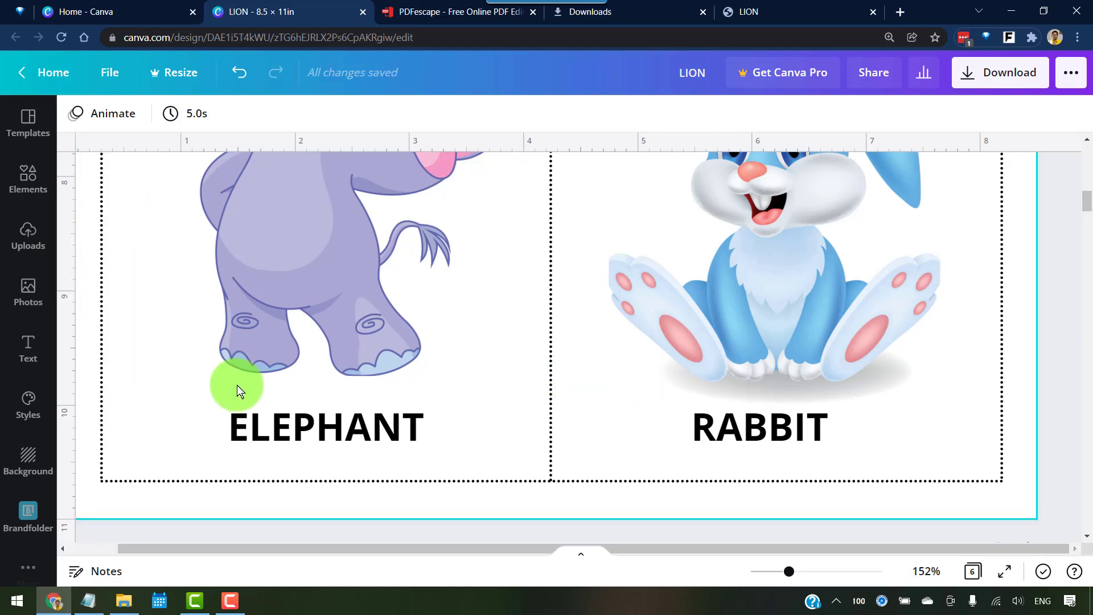
{"action": "key", "text": "t"}
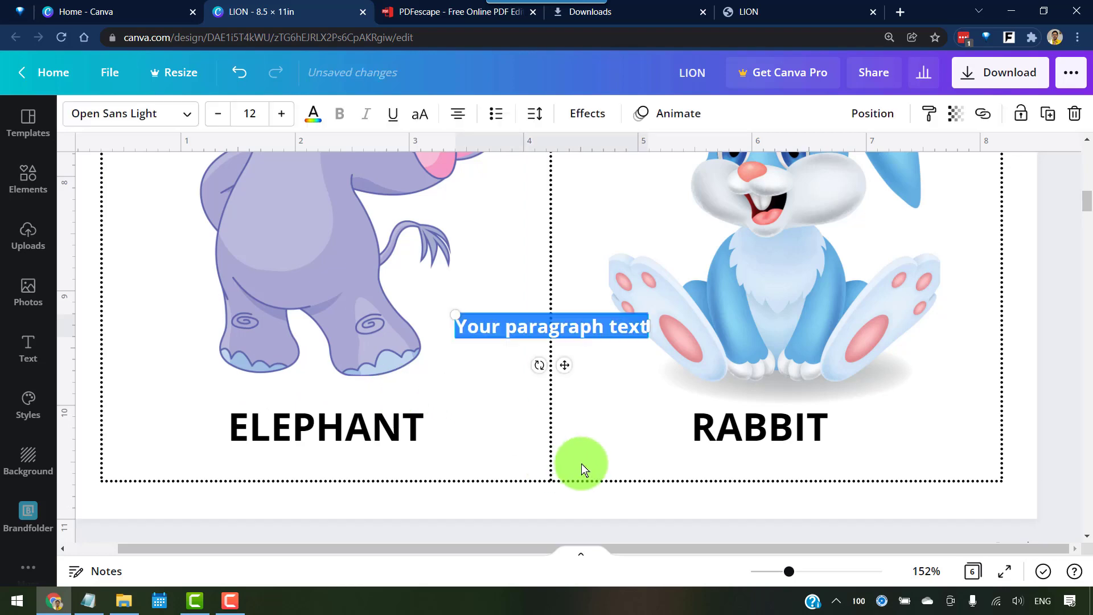
{"action": "type", "text": "An ArtIntelli creation"}
Set the credit text in Roboto and place it just below the rabbit card, aligned with the card's outer edge
{"action": "left_click", "coordinate": [171, 114]}
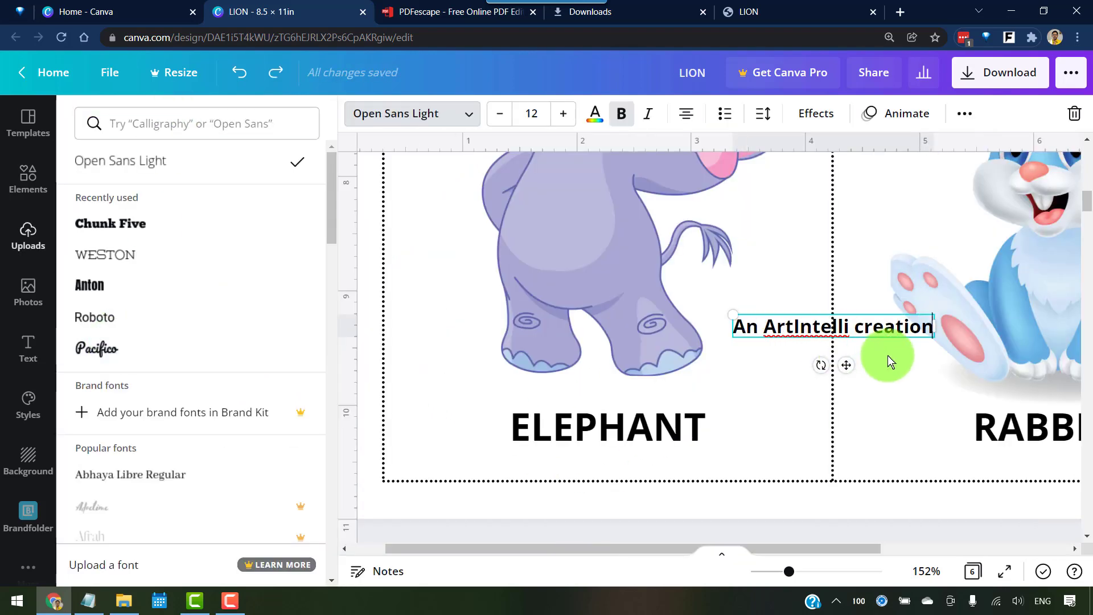
{"action": "left_click", "coordinate": [94, 317]}
{"action": "key", "text": "Escape"}
{"action": "left_click_drag", "start_coordinate": [563, 362], "coordinate": [917, 537]}
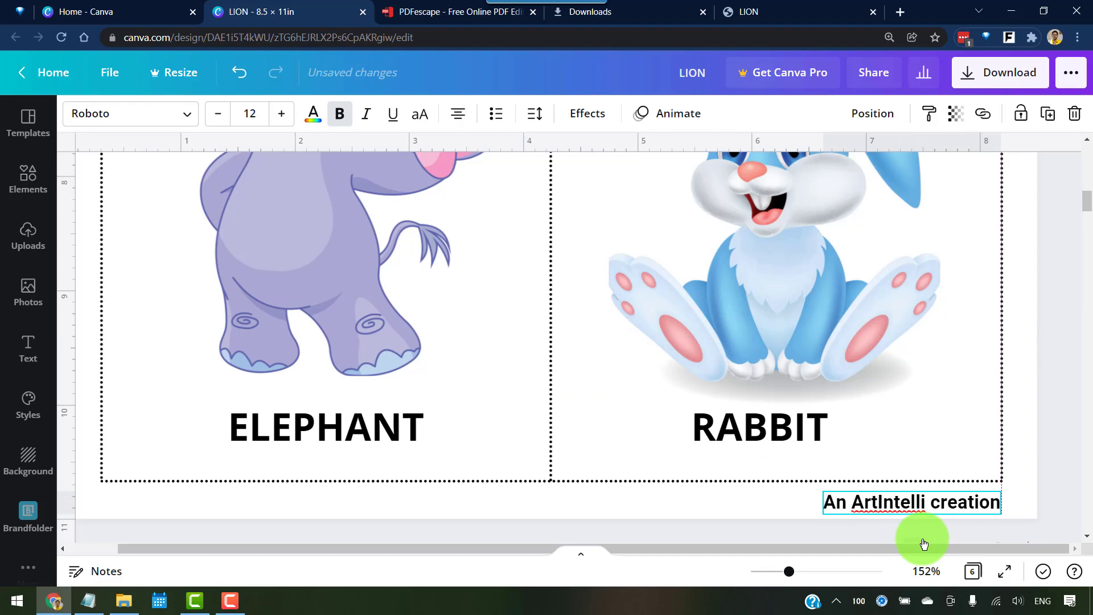
Show the page margins and make "creation" a separate script-style text beside "An ArtIntelli", grouped with it below the rabbit card
{"action": "left_click", "coordinate": [110, 73]}
{"action": "left_click", "coordinate": [146, 322]}
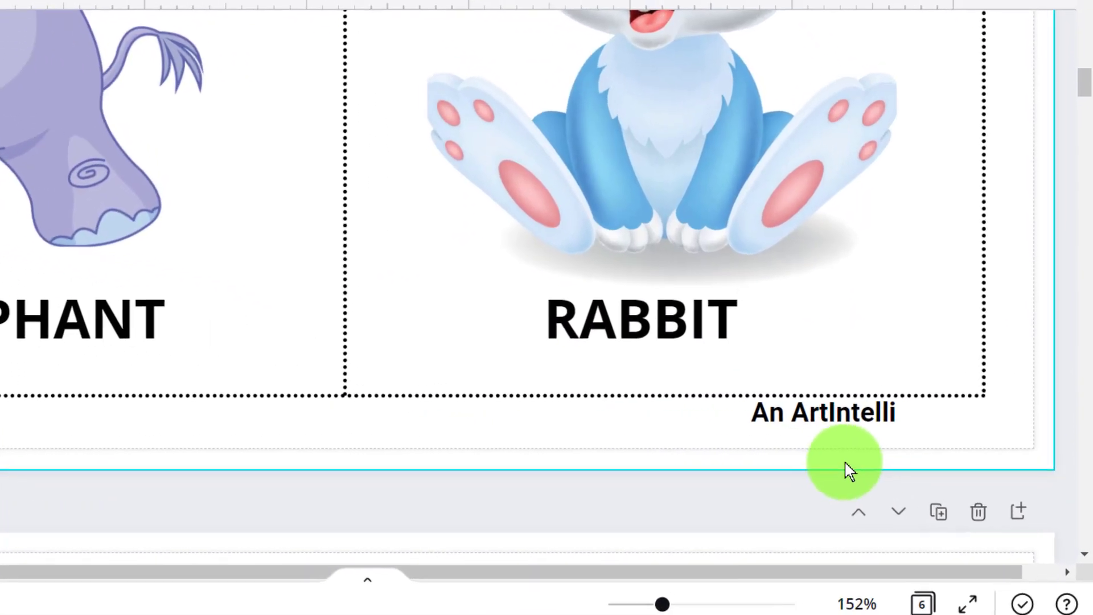
{"action": "left_click", "coordinate": [905, 487]}
{"action": "left_click_drag", "start_coordinate": [824, 411], "coordinate": [849, 410]}
{"action": "scroll", "coordinate": [849, 410], "scroll_direction": "left", "scroll_amount": 5}
{"action": "scroll", "coordinate": [860, 110], "scroll_direction": "right", "scroll_amount": 8}
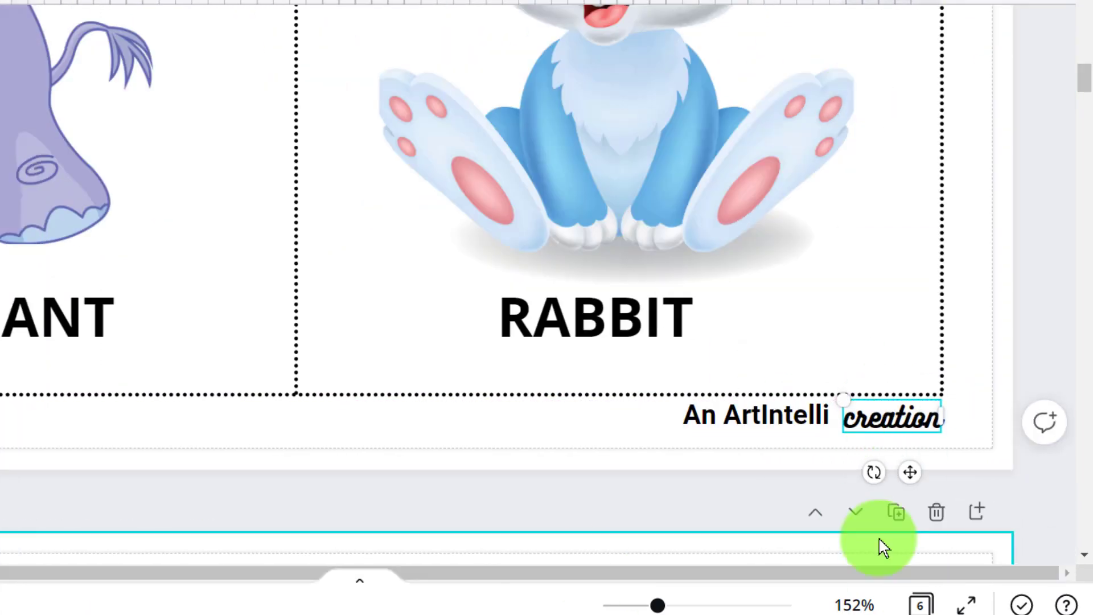
{"action": "scroll", "coordinate": [719, 366], "scroll_direction": "up", "scroll_amount": 5}
{"action": "left_click", "coordinate": [777, 347]}
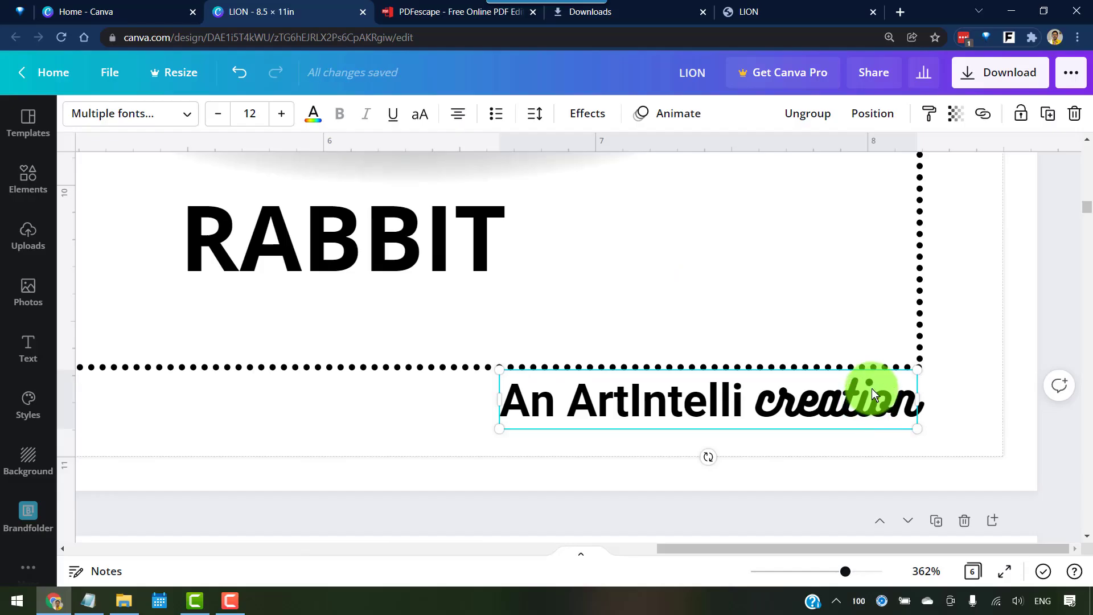
Zoom out to 65% and look over the flashcard pages with the margins shown
{"action": "scroll", "coordinate": [765, 357], "scroll_direction": "down", "scroll_amount": 7}
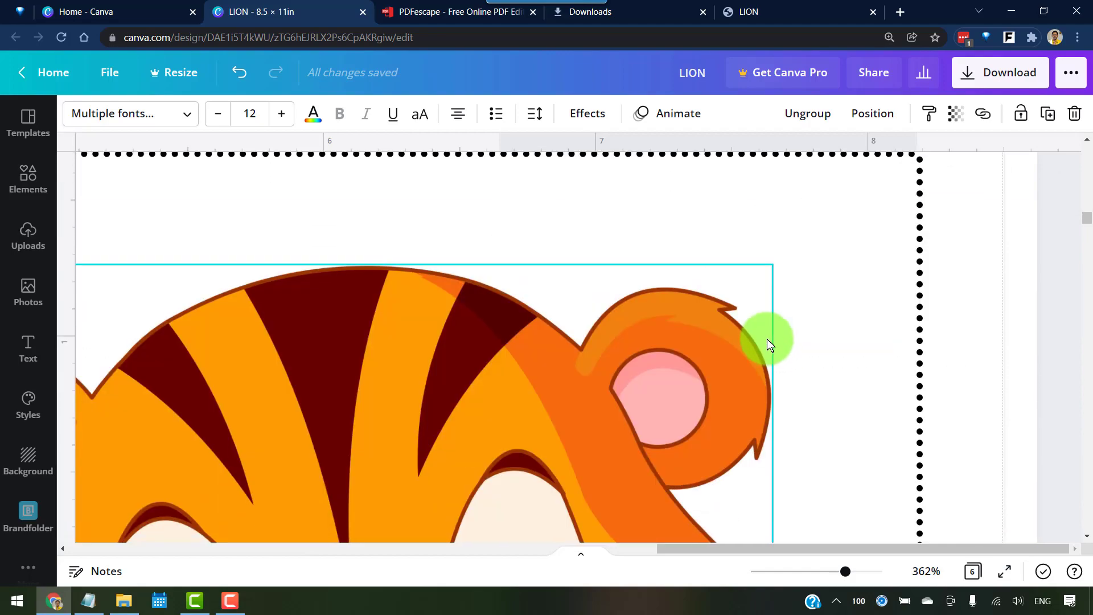
{"action": "scroll", "coordinate": [766, 339], "scroll_direction": "up", "scroll_amount": 5}
{"action": "left_click_drag", "start_coordinate": [831, 563], "coordinate": [766, 571]}
{"action": "left_click", "coordinate": [820, 327]}
{"action": "scroll", "coordinate": [820, 328], "scroll_direction": "down", "scroll_amount": 10}
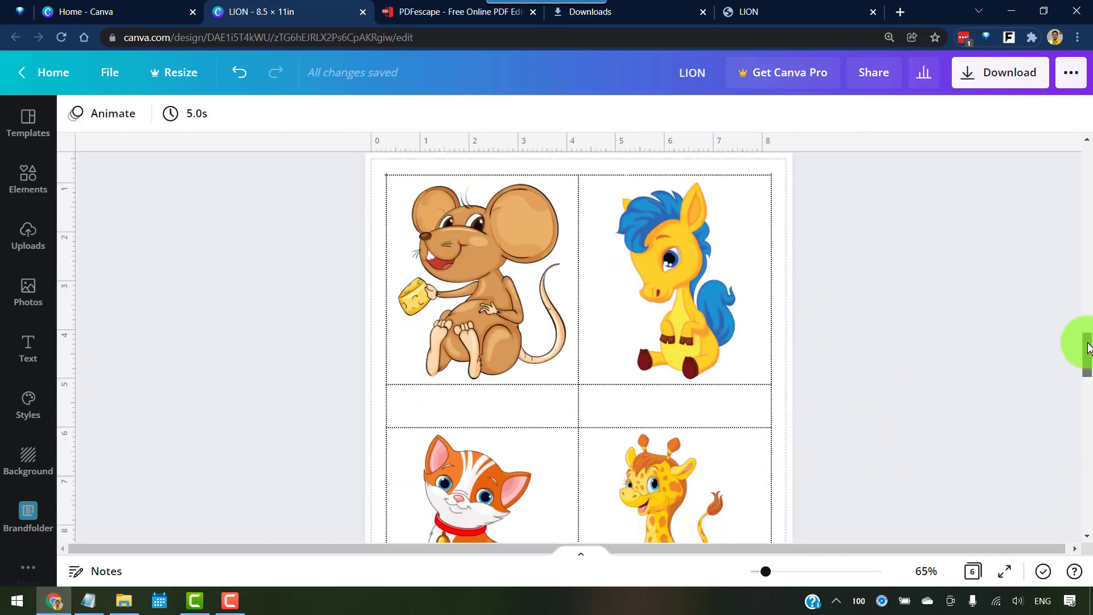
{"action": "scroll", "coordinate": [805, 334], "scroll_direction": "up", "scroll_amount": 10}
Duplicate page 1 in the grid view of all pages and move the copy to the end as page 7
{"action": "left_click", "coordinate": [973, 571]}
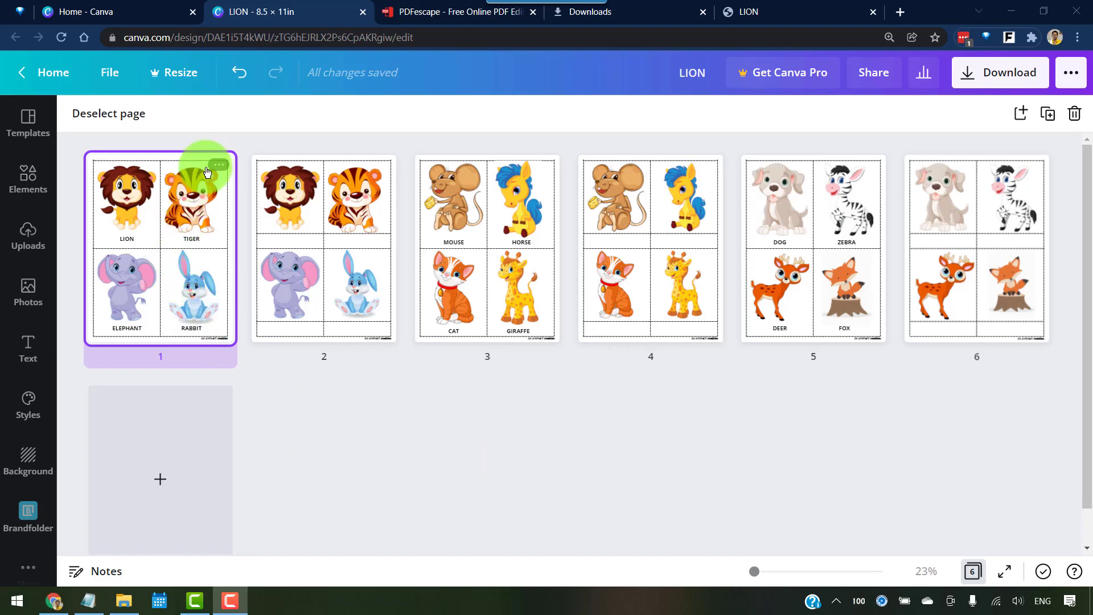
{"action": "left_click", "coordinate": [219, 164]}
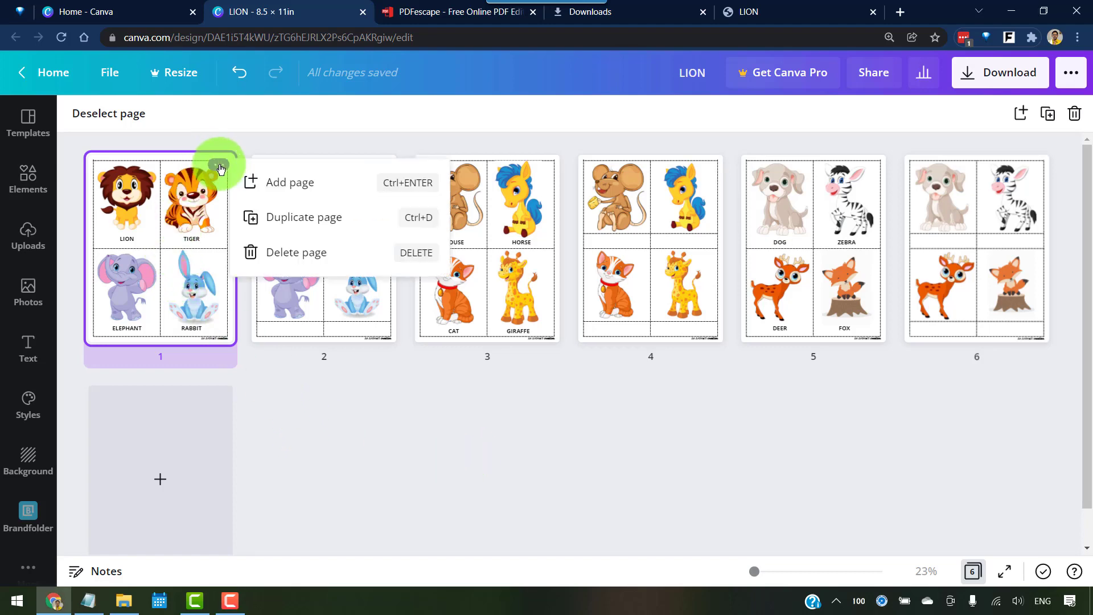
{"action": "left_click", "coordinate": [317, 216]}
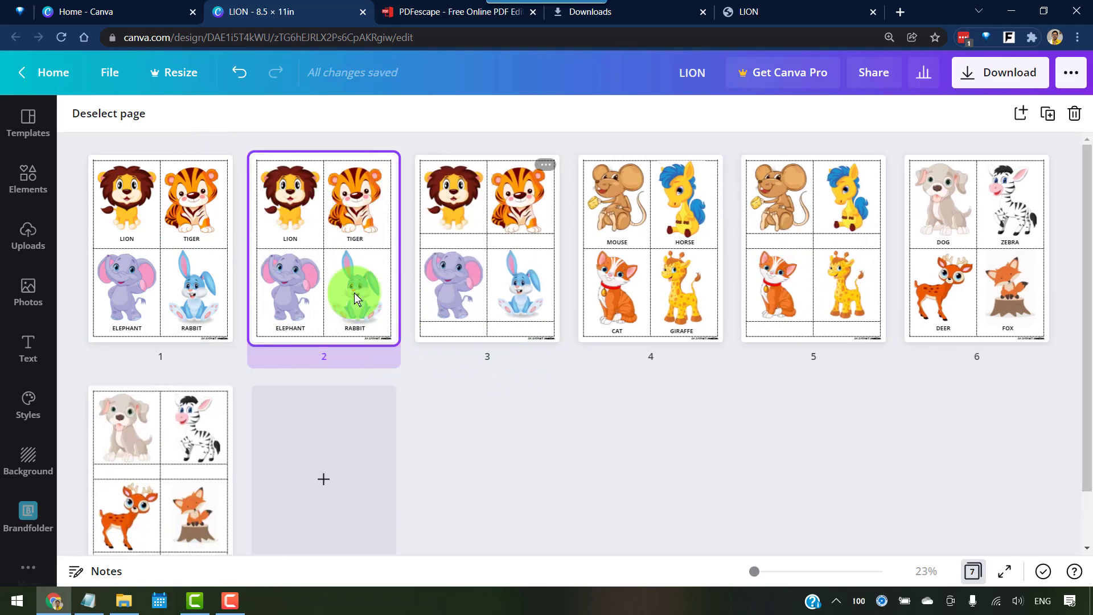
{"action": "left_click_drag", "start_coordinate": [354, 292], "coordinate": [132, 483]}
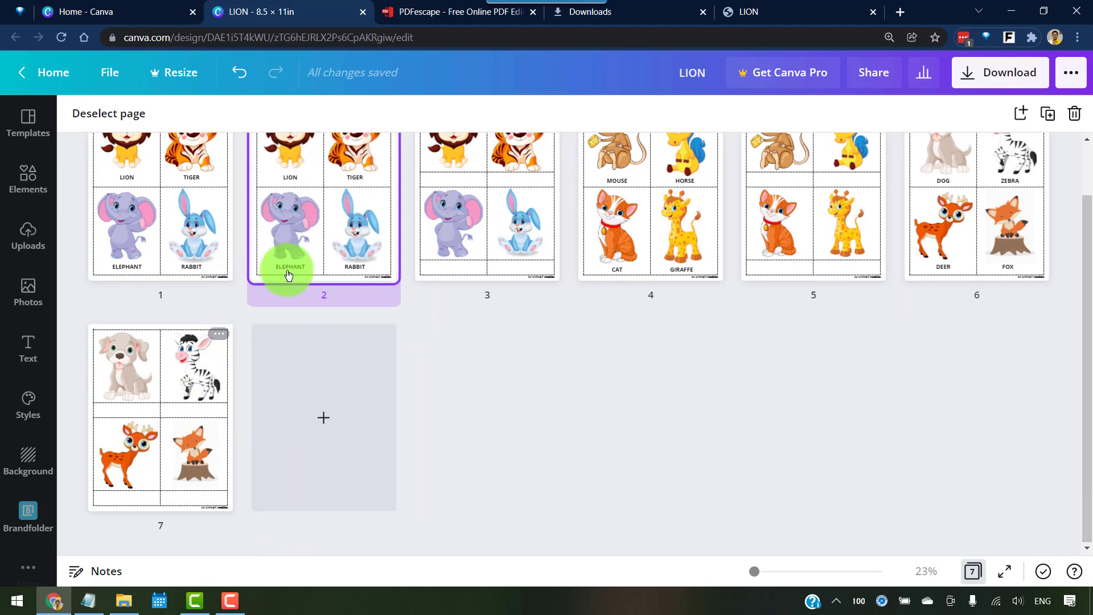
{"action": "left_click_drag", "start_coordinate": [285, 300], "coordinate": [215, 409]}
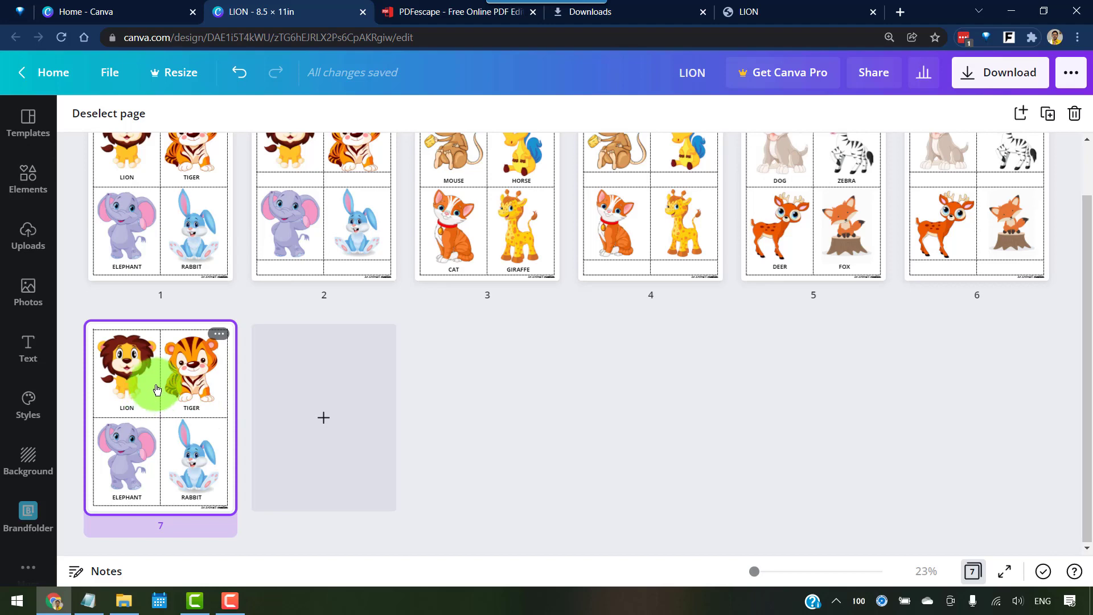
Delete the four animal pictures from page 7 and search the elements for "frame"
{"action": "left_click", "coordinate": [587, 337]}
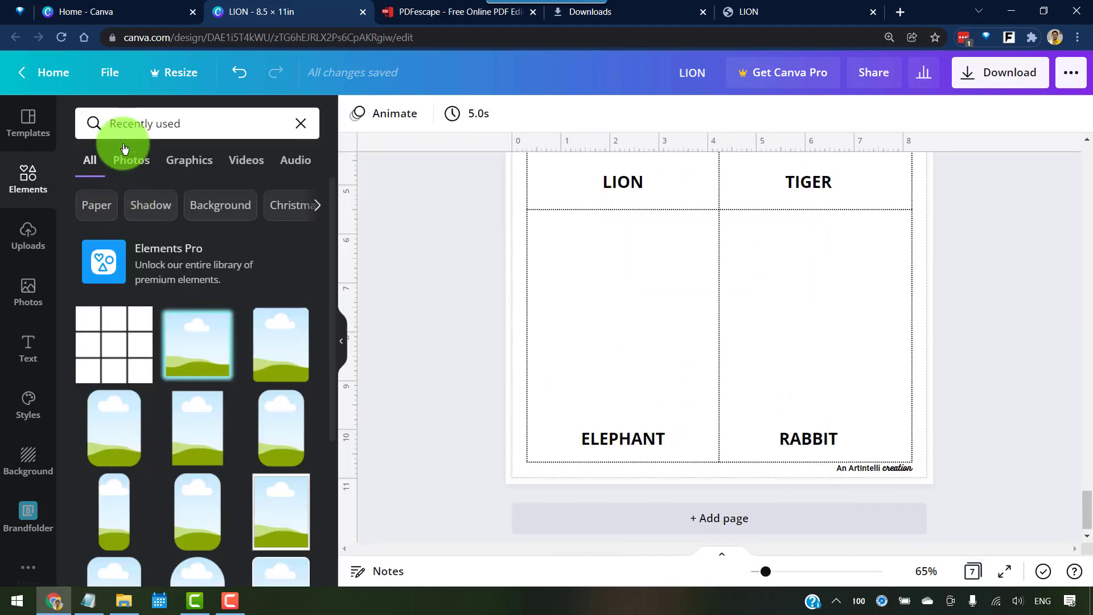
{"action": "left_click", "coordinate": [203, 128]}
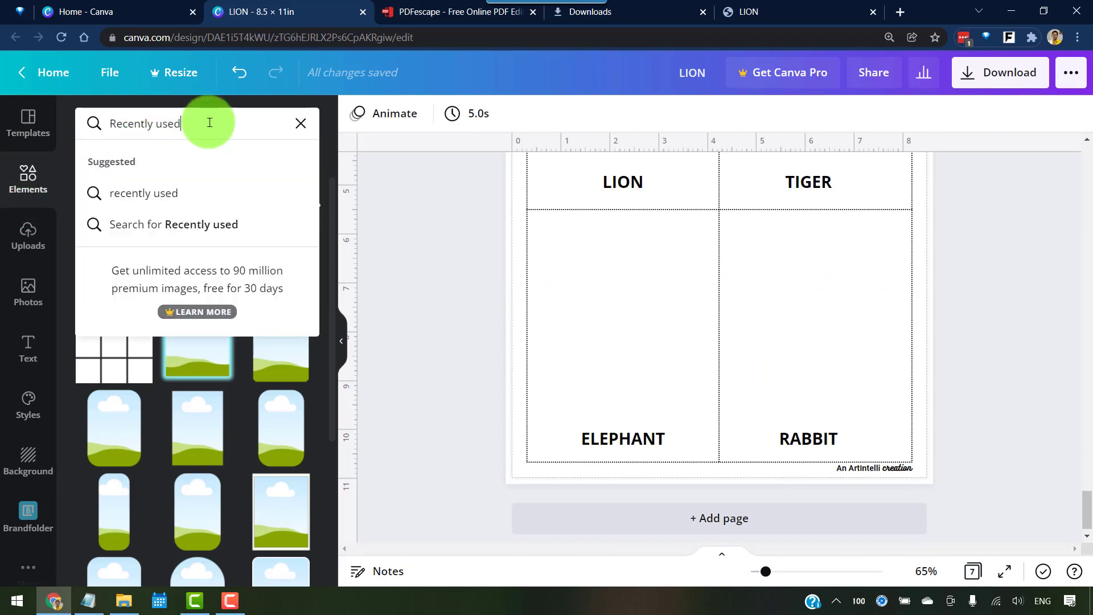
{"action": "key", "text": "ctrl+a"}
{"action": "type", "text": "frame"}
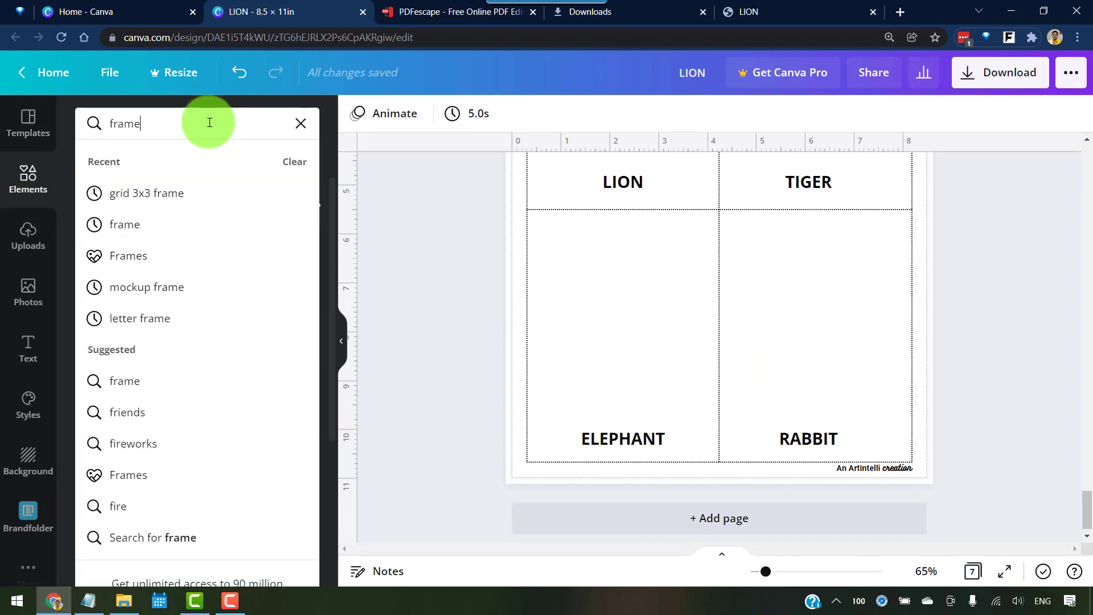
{"action": "key", "text": "Return"}
Add a yellow-bordered rounded frame to the LION card on page 7 and enlarge it down to the caption
{"action": "scroll", "coordinate": [169, 414], "scroll_direction": "down", "scroll_amount": 3}
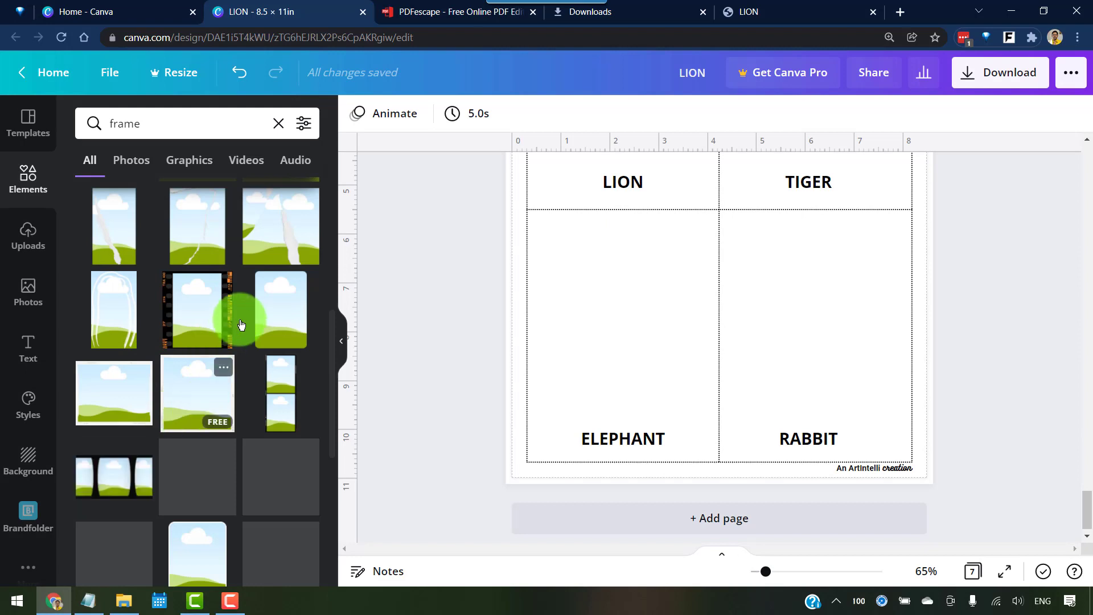
{"action": "left_click", "coordinate": [270, 299]}
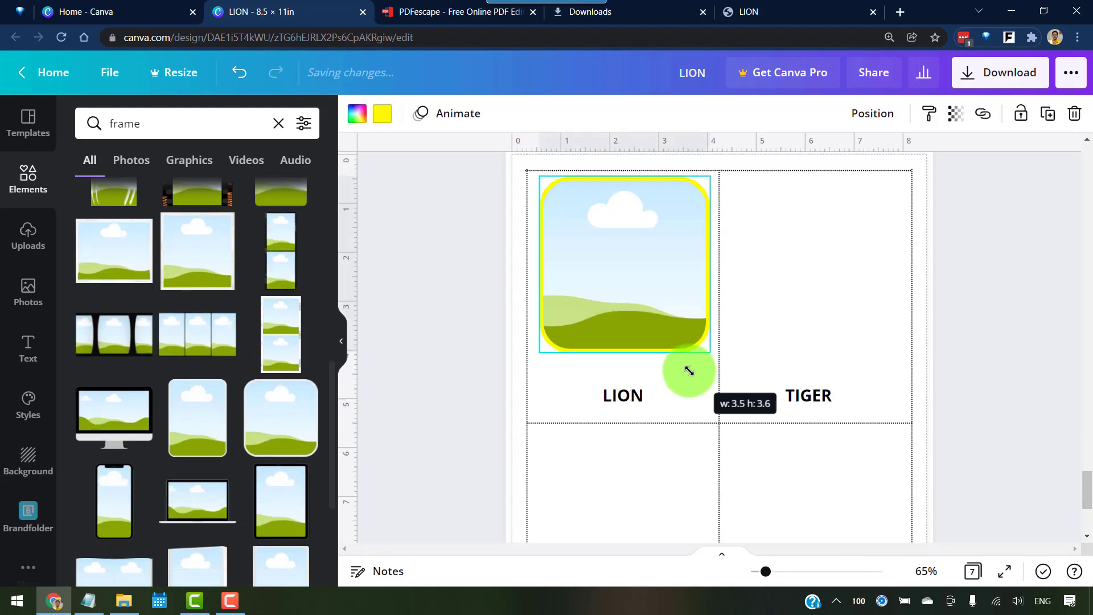
{"action": "left_click_drag", "start_coordinate": [690, 371], "coordinate": [685, 373]}
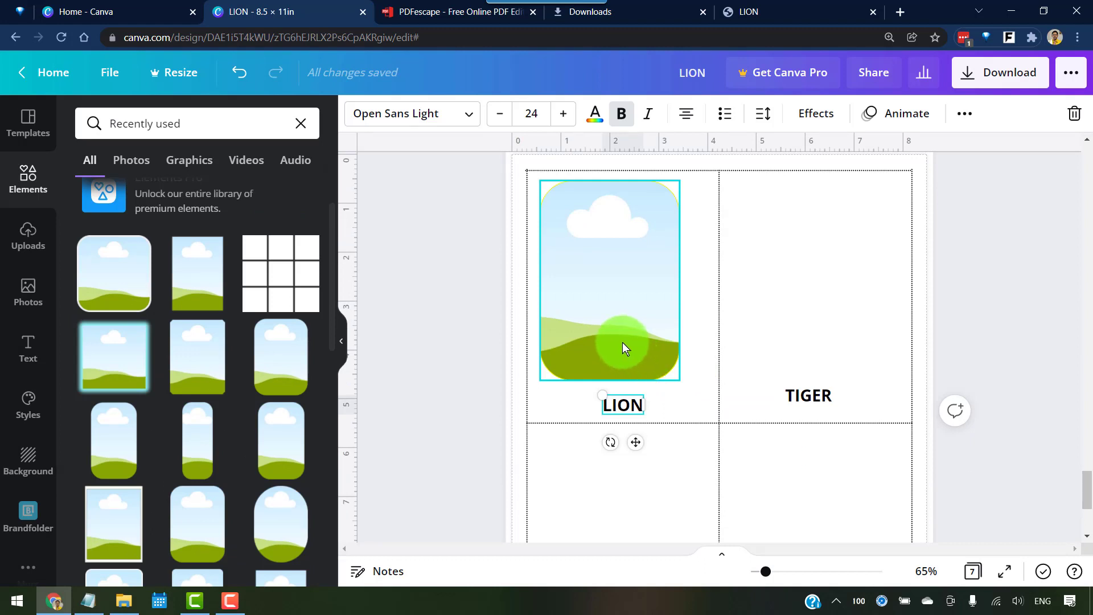
{"action": "left_click", "coordinate": [622, 348]}
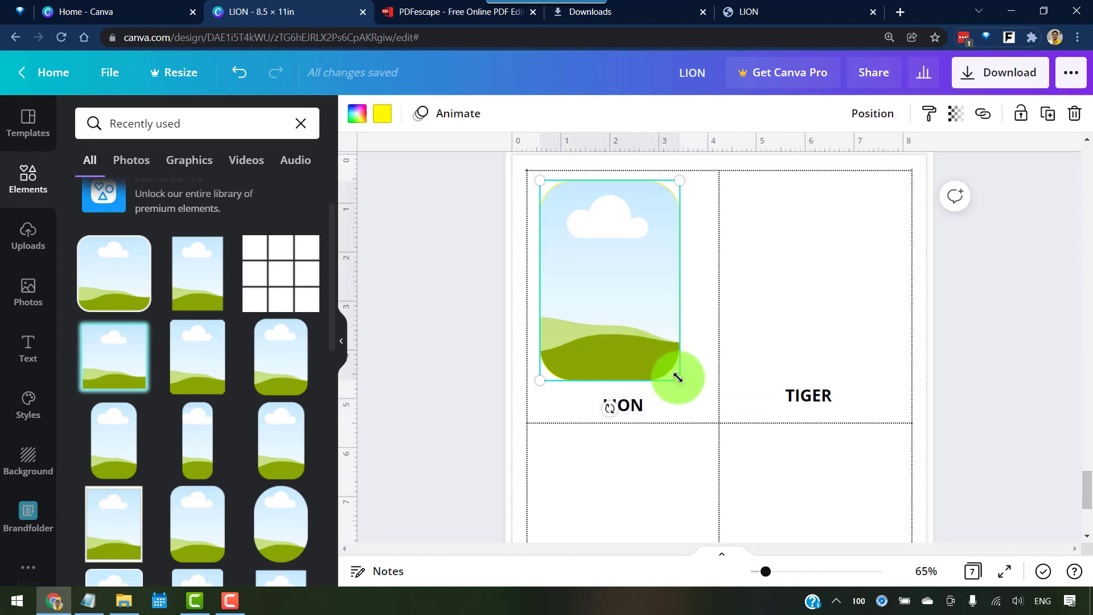
{"action": "left_click_drag", "start_coordinate": [679, 379], "coordinate": [694, 382]}
Delete the LION, TIGER, ELEPHANT and RABBIT captions from page 7
{"action": "left_click", "coordinate": [631, 403]}
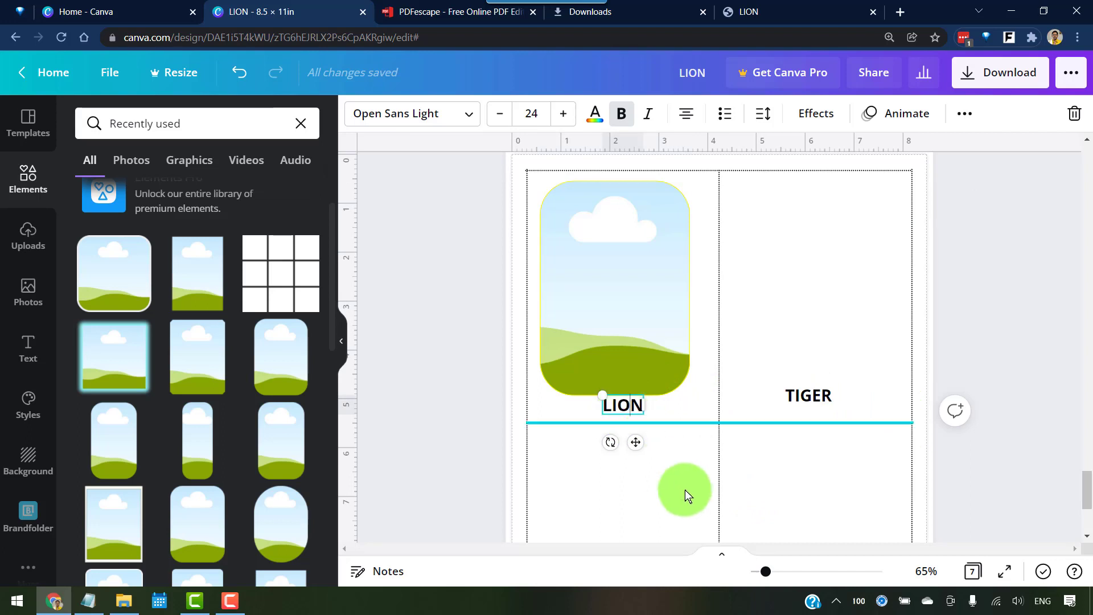
{"action": "left_click", "coordinate": [632, 461]}
{"action": "left_click", "coordinate": [624, 405]}
{"action": "key", "text": "Delete"}
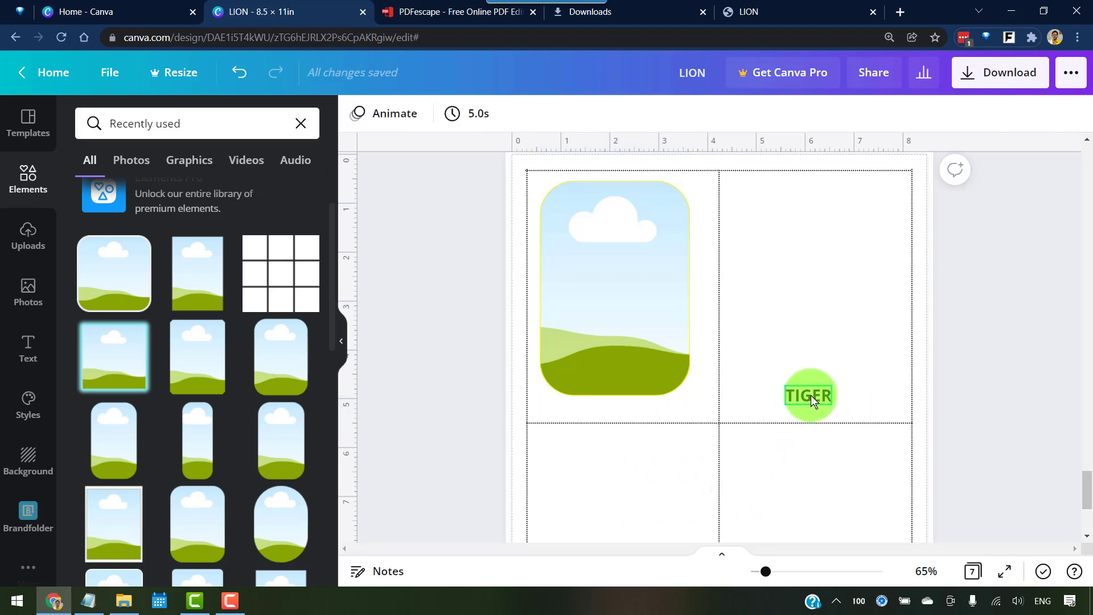
{"action": "left_click", "coordinate": [810, 395]}
{"action": "key", "text": "Delete"}
{"action": "scroll", "coordinate": [818, 391], "scroll_direction": "down", "scroll_amount": 4}
{"action": "left_click", "coordinate": [646, 440]}
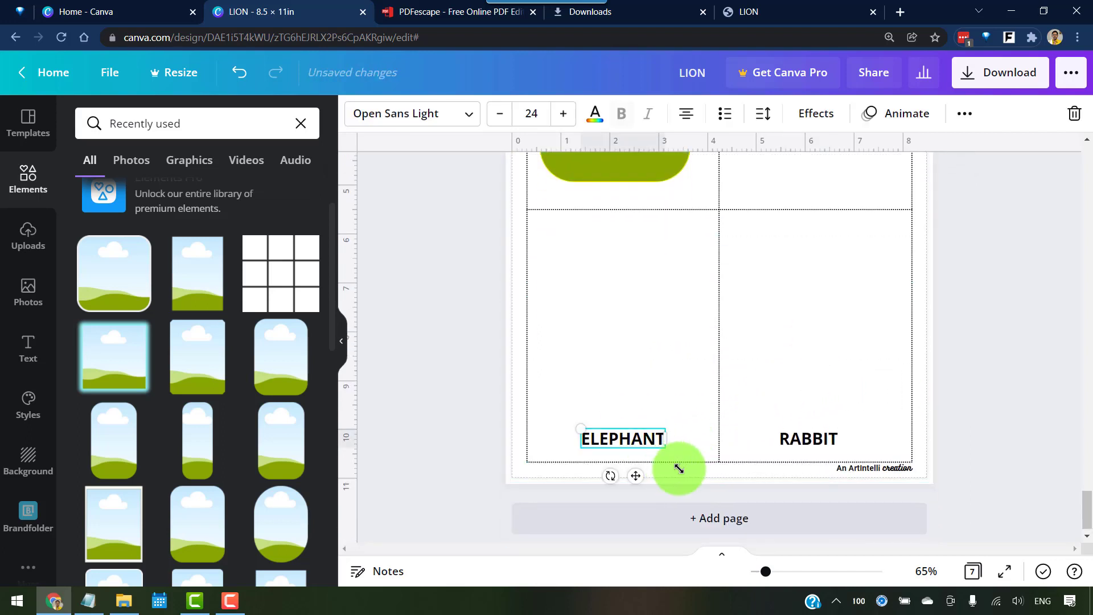
{"action": "key", "text": "Delete"}
{"action": "left_click", "coordinate": [809, 439]}
{"action": "key", "text": "Delete"}
{"action": "scroll", "coordinate": [740, 327], "scroll_direction": "up", "scroll_amount": 4}
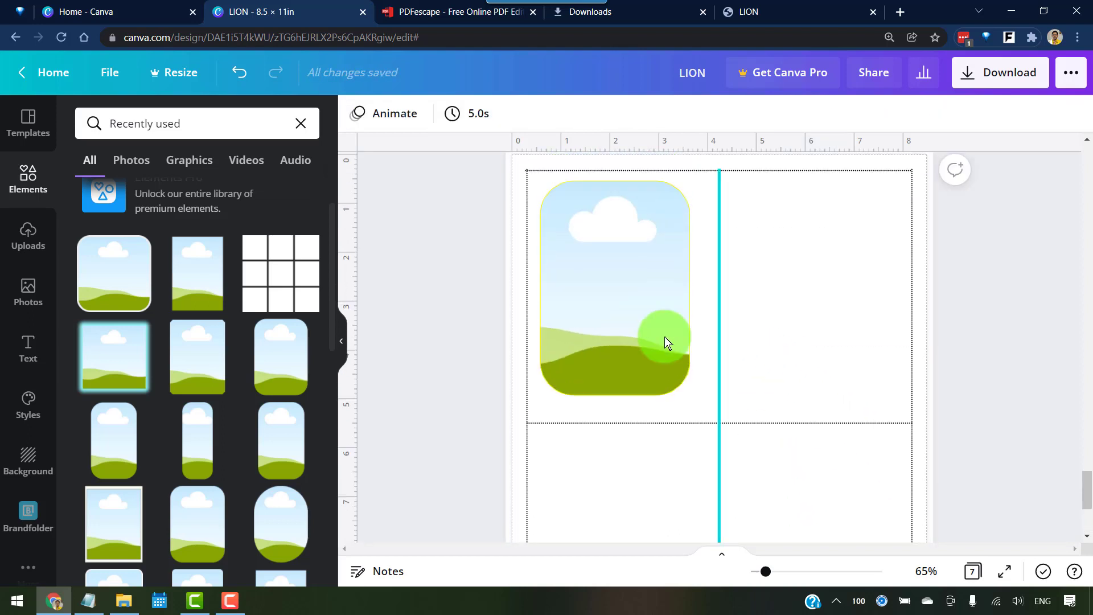
Enlarge the rounded frame to nearly fill its card and copy it into the other three cards of page 7
{"action": "left_click", "coordinate": [677, 391]}
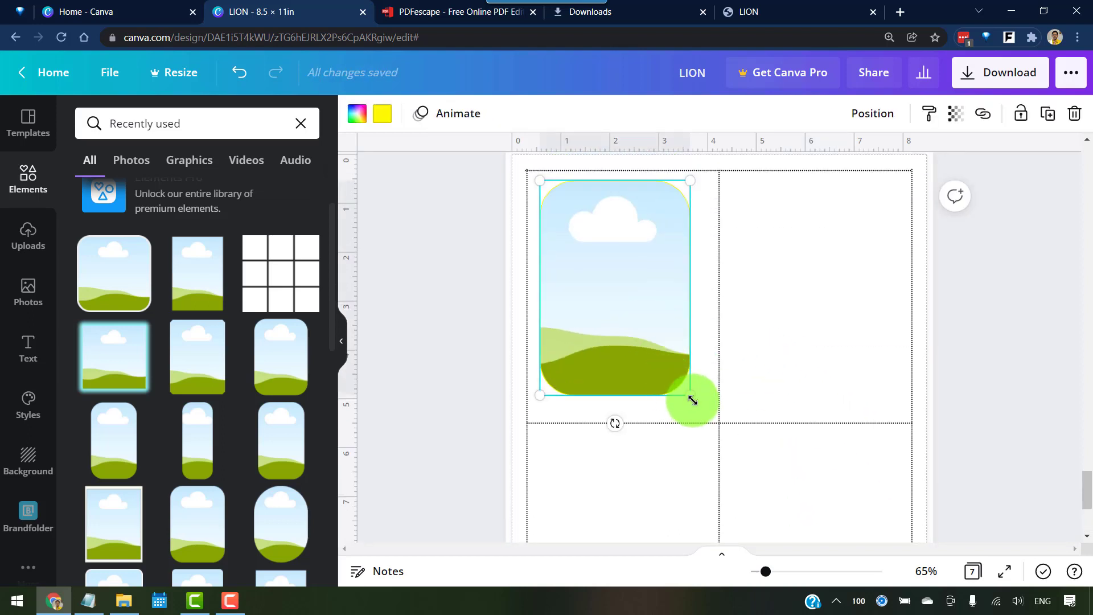
{"action": "left_click_drag", "start_coordinate": [692, 400], "coordinate": [717, 416]}
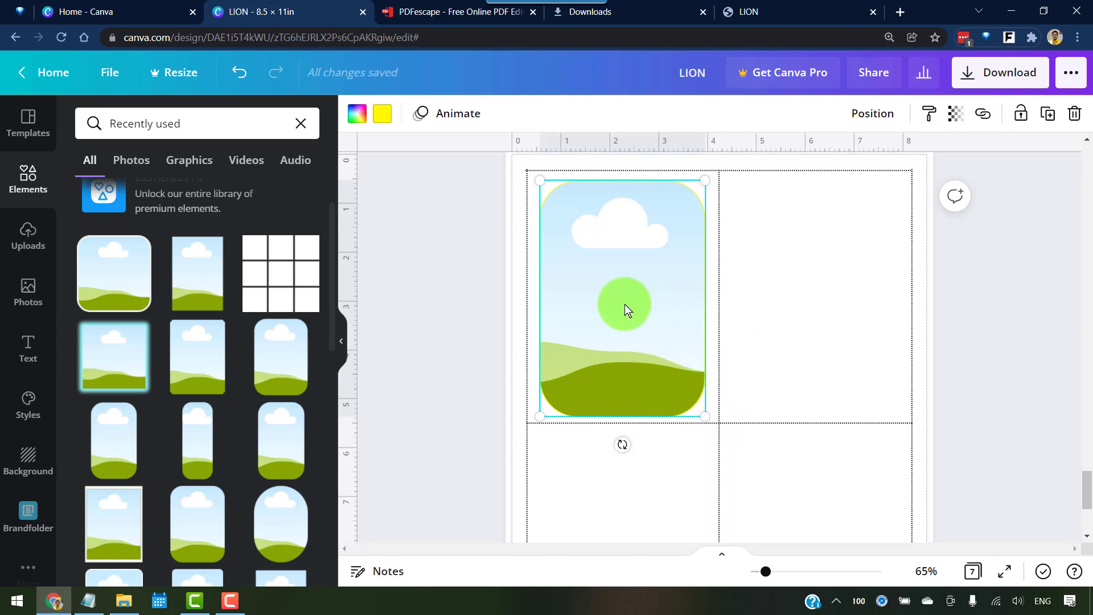
{"action": "left_click_drag", "start_coordinate": [624, 304], "coordinate": [640, 358]}
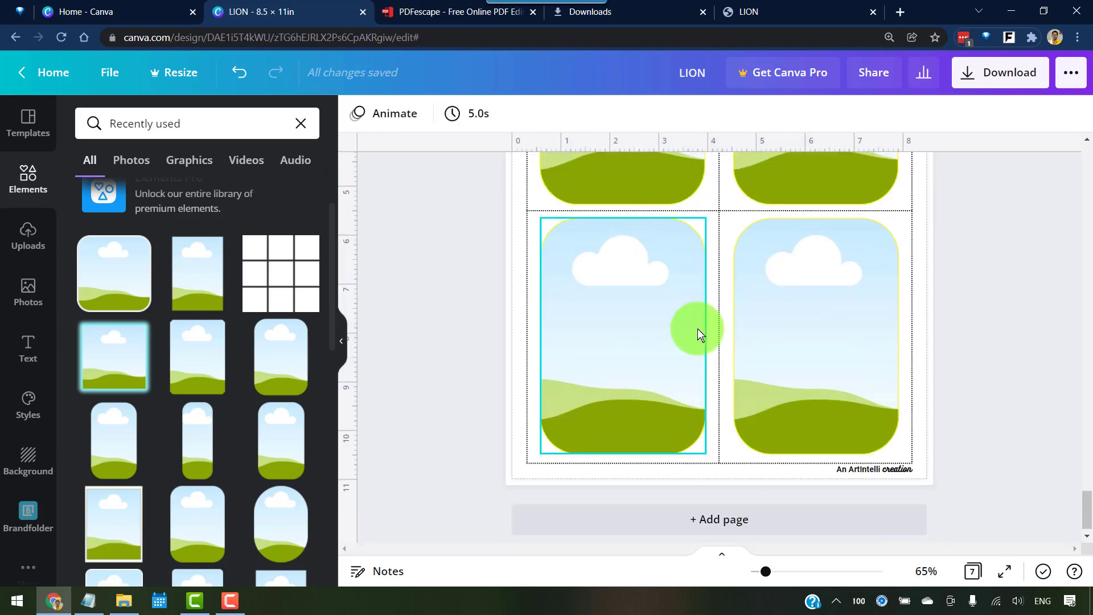
Duplicate the framed page 7 twice and show all pages in the grid view
{"action": "scroll", "coordinate": [942, 337], "scroll_direction": "up", "scroll_amount": 5}
{"action": "scroll", "coordinate": [993, 292], "scroll_direction": "up", "scroll_amount": 2}
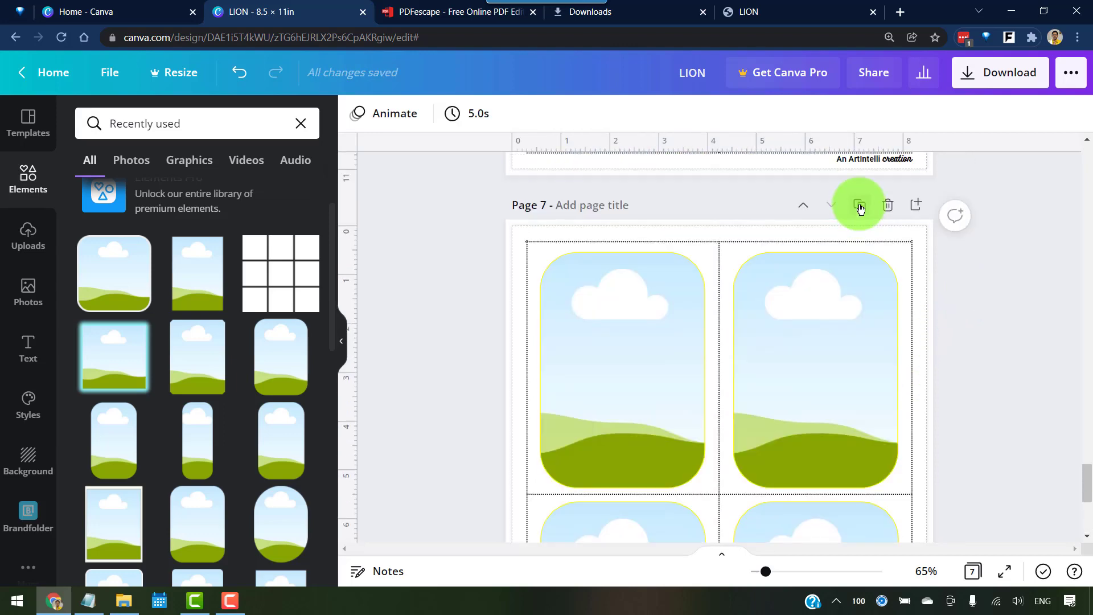
{"action": "left_click", "coordinate": [859, 205]}
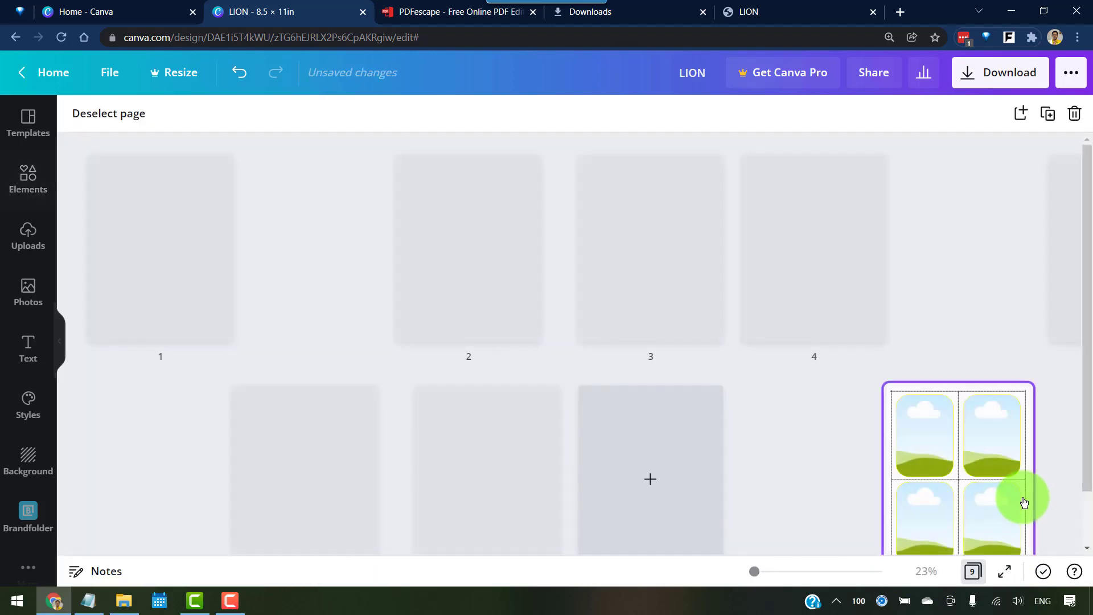
{"action": "scroll", "coordinate": [825, 376], "scroll_direction": "up", "scroll_amount": 1}
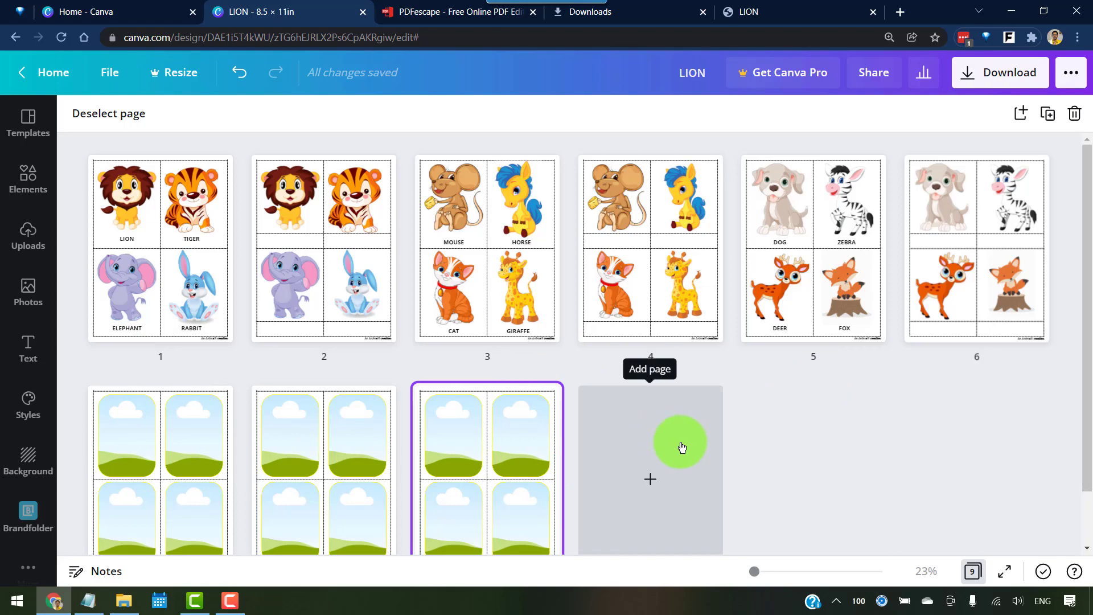
Duplicate page 1 again, move the copy to the end as page 10, and open it for editing
{"action": "scroll", "coordinate": [783, 421], "scroll_direction": "down", "scroll_amount": 1}
{"action": "scroll", "coordinate": [784, 422], "scroll_direction": "up", "scroll_amount": 1}
{"action": "right_click", "coordinate": [227, 171]}
{"action": "left_click", "coordinate": [288, 215]}
{"action": "double_click", "coordinate": [764, 476]}
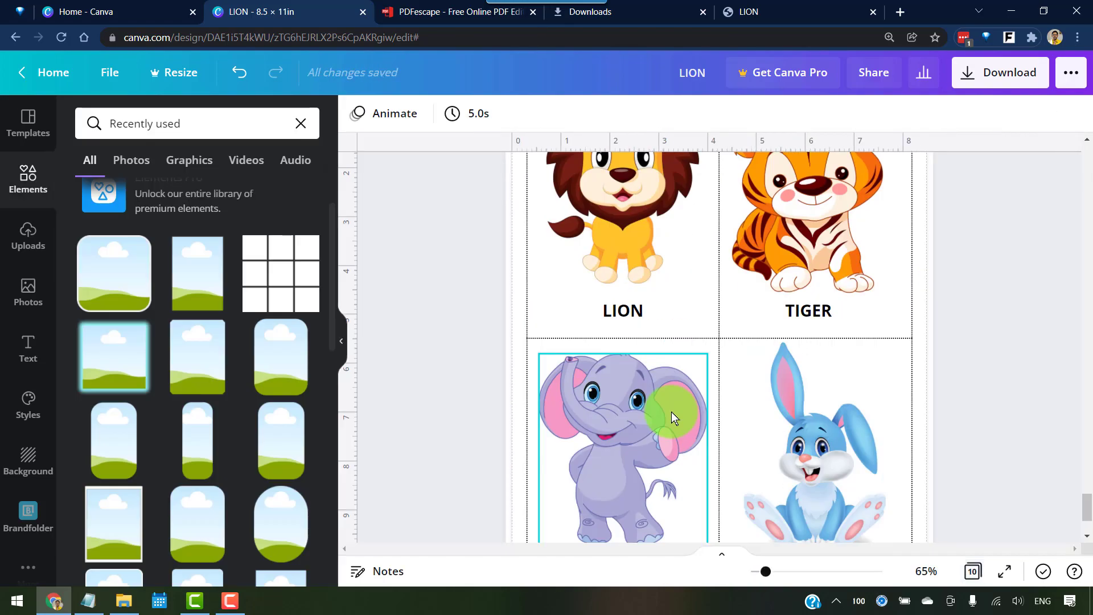
Delete the other animals, captions and divider lines from page 10 and place the LION caption enlarged at the card's bottom
{"action": "key", "text": "Delete"}
{"action": "left_click", "coordinate": [624, 439]}
{"action": "key", "text": "Delete"}
{"action": "left_click_drag", "start_coordinate": [622, 254], "coordinate": [732, 437]}
Enlarge the lion image to nearly fill the card's width on page 10 and centre the lion and its caption
{"action": "left_click", "coordinate": [703, 212]}
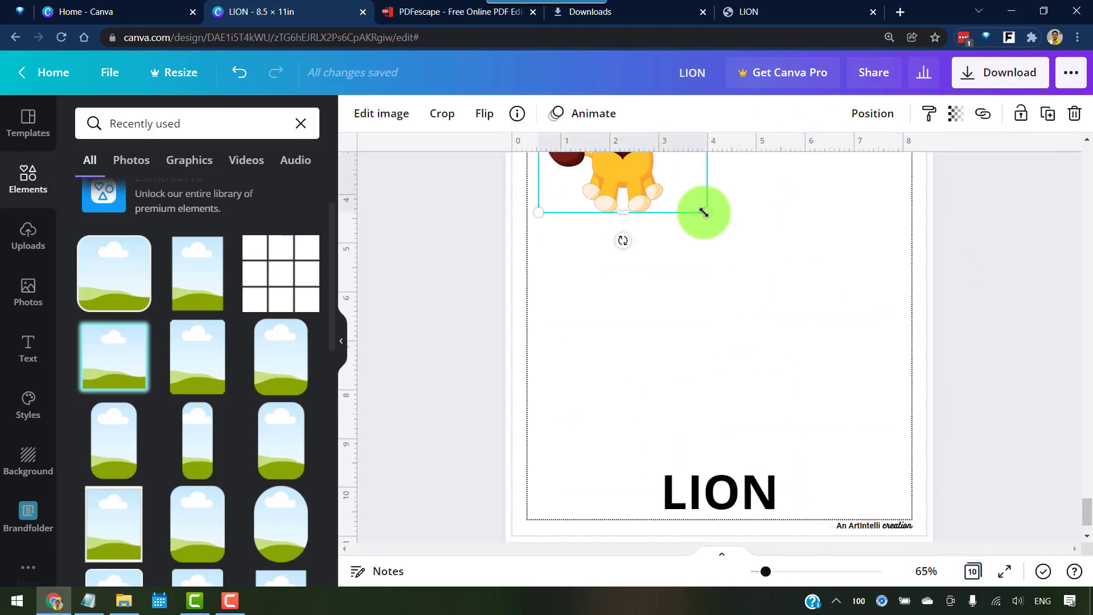
{"action": "left_click_drag", "start_coordinate": [703, 212], "coordinate": [766, 322]}
{"action": "left_click", "coordinate": [872, 113]}
{"action": "left_click", "coordinate": [1008, 364]}
{"action": "scroll", "coordinate": [826, 335], "scroll_direction": "up", "scroll_amount": 1}
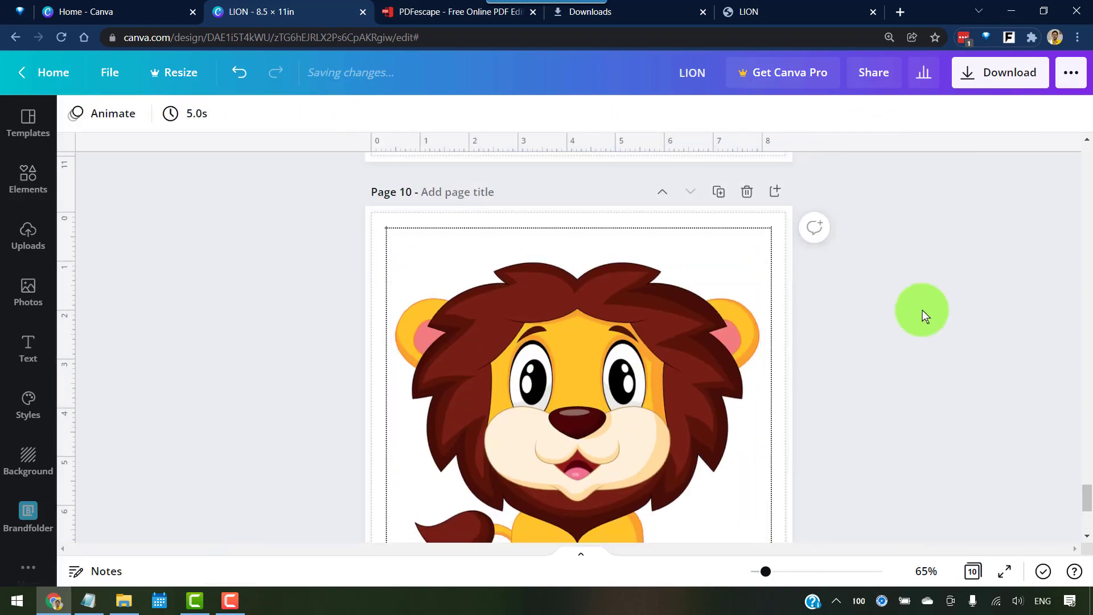
{"action": "scroll", "coordinate": [910, 341], "scroll_direction": "down", "scroll_amount": 3}
{"action": "left_click", "coordinate": [581, 479]}
{"action": "left_click", "coordinate": [871, 111]}
{"action": "left_click", "coordinate": [903, 344]}
{"action": "scroll", "coordinate": [904, 343], "scroll_direction": "up", "scroll_amount": 3}
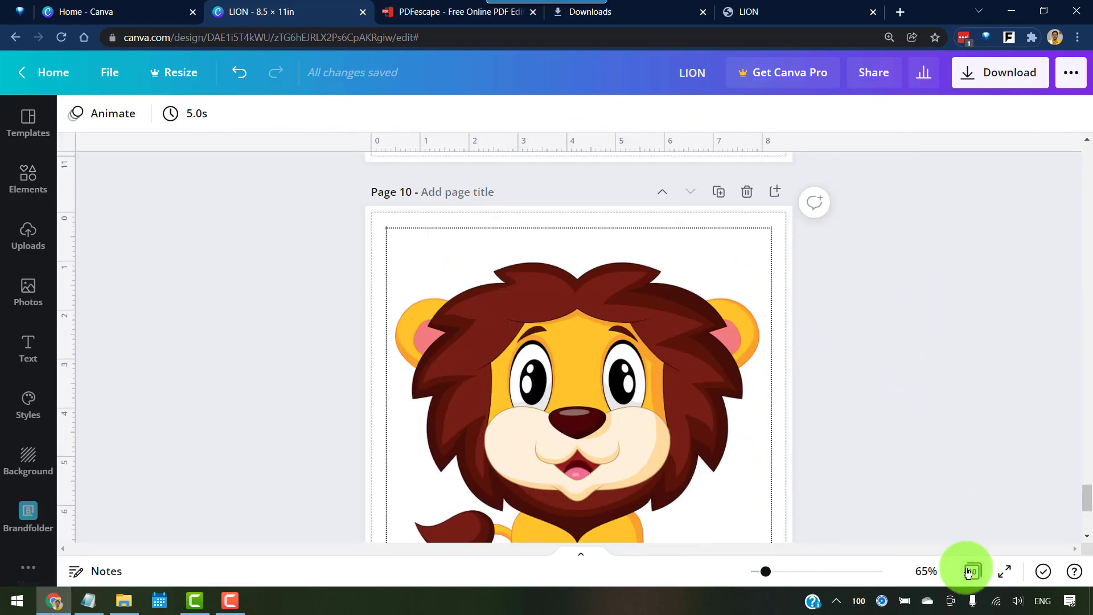
Duplicate the single-lion page 10 eleven times in the grid view to fill pages 11 to 21
{"action": "left_click", "coordinate": [967, 571]}
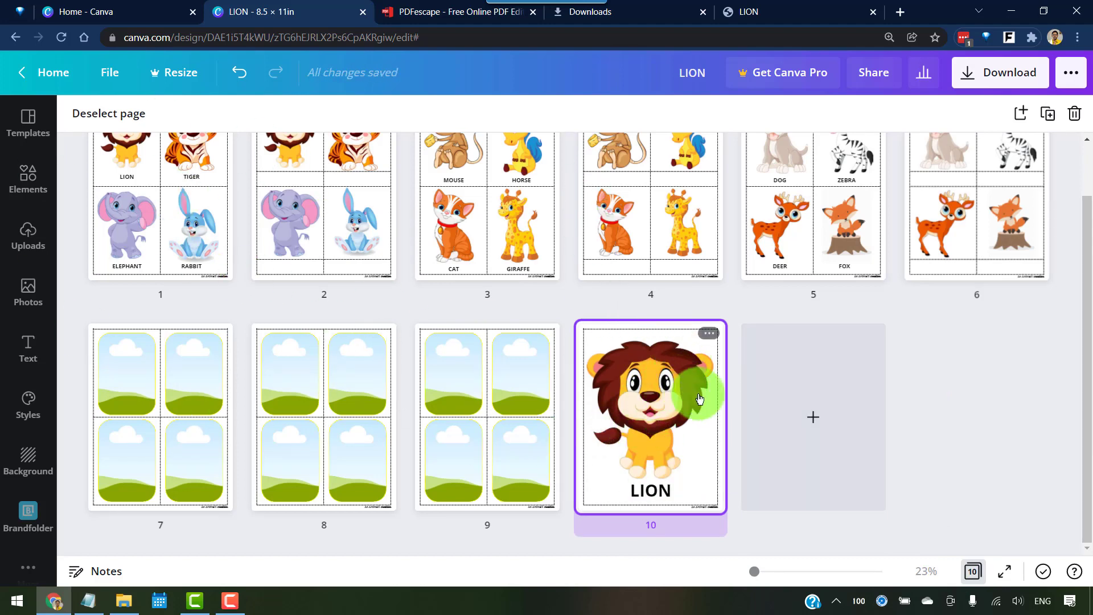
{"action": "key", "text": "ctrl+d"}
{"action": "key", "text": "ctrl+d"}
{"action": "key", "text": "ctrl+d"}
{"action": "key", "text": "ctrl+d"}
{"action": "key", "text": "ctrl+d"}
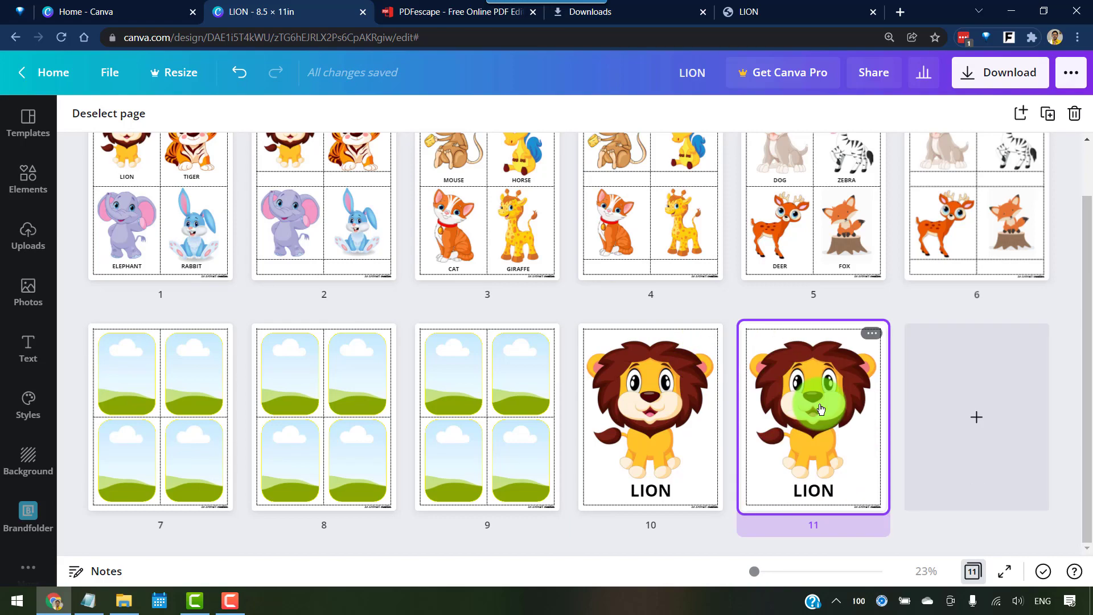
{"action": "key", "text": "ctrl+d"}
{"action": "key", "text": "ctrl+d"}
{"action": "key", "text": "ctrl+d"}
{"action": "key", "text": "ctrl+d"}
{"action": "key", "text": "ctrl+d"}
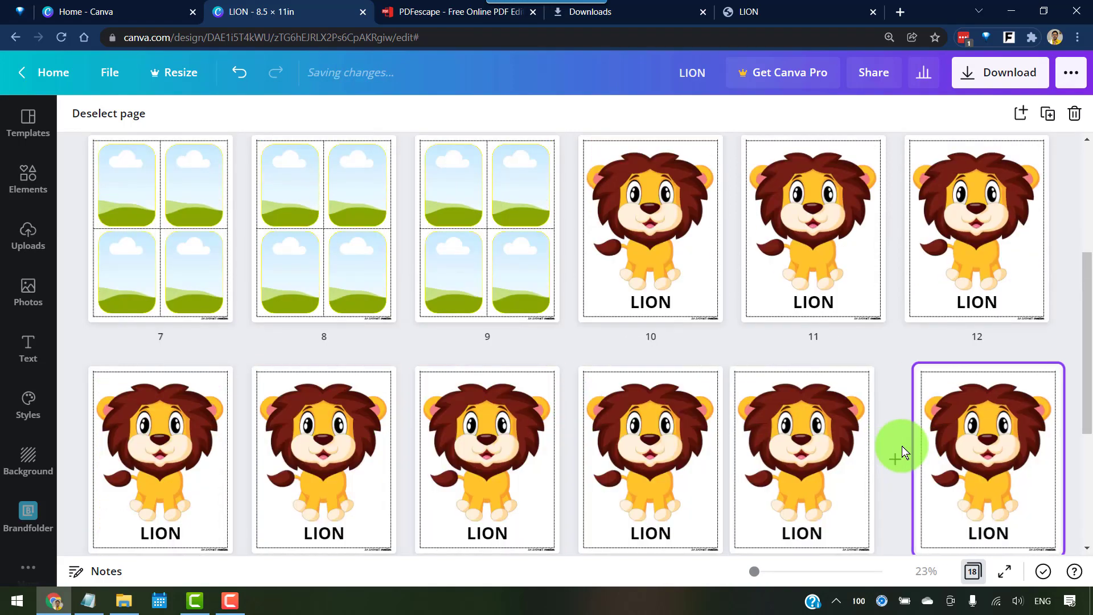
{"action": "key", "text": "ctrl+d"}
{"action": "scroll", "coordinate": [710, 397], "scroll_direction": "up", "scroll_amount": 6}
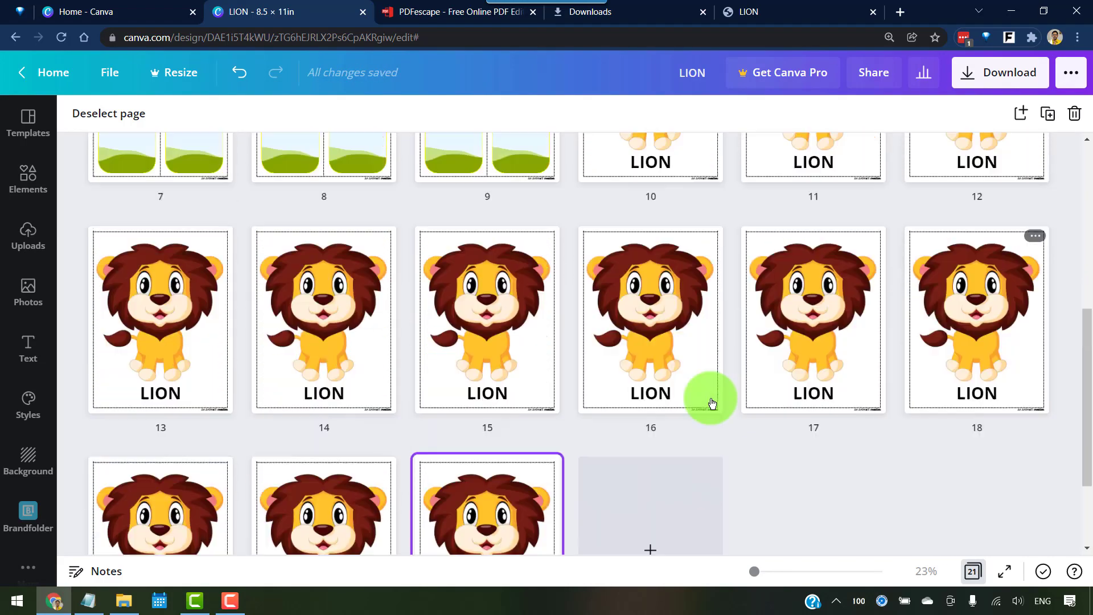
Replace the lion on page 11 with the uploaded mouse image and change its caption to MOUSE
{"action": "double_click", "coordinate": [815, 295]}
{"action": "left_click", "coordinate": [481, 268]}
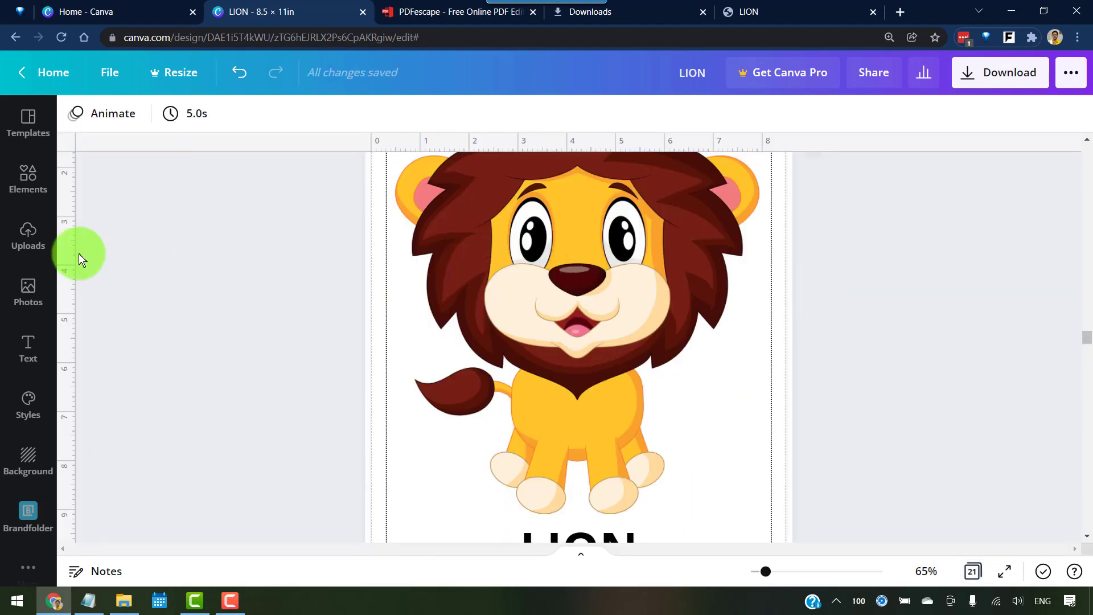
{"action": "left_click", "coordinate": [31, 234]}
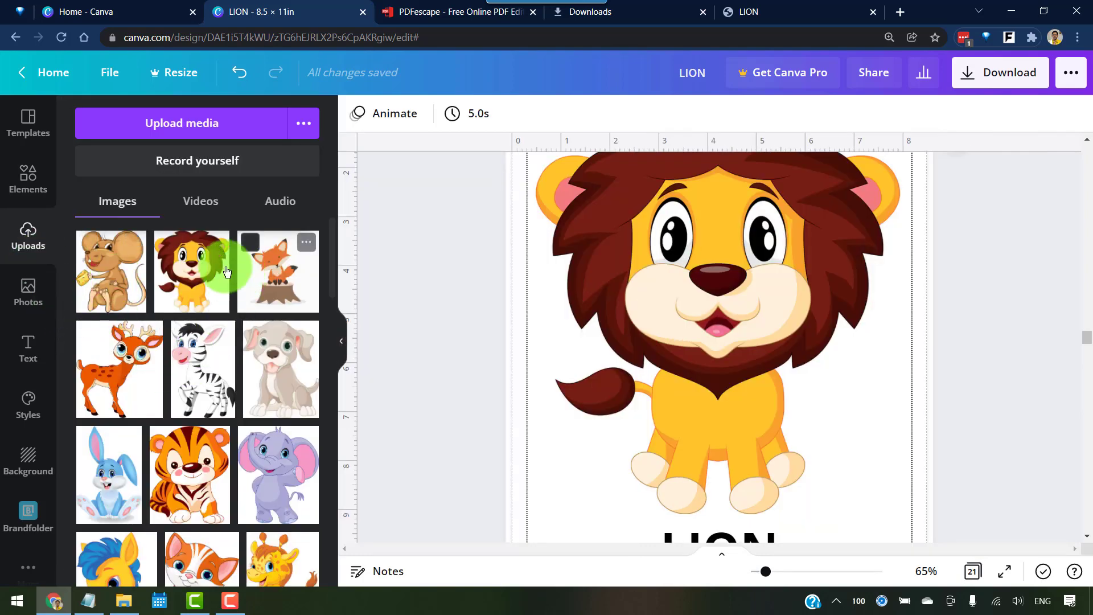
{"action": "left_click_drag", "start_coordinate": [98, 268], "coordinate": [675, 319]}
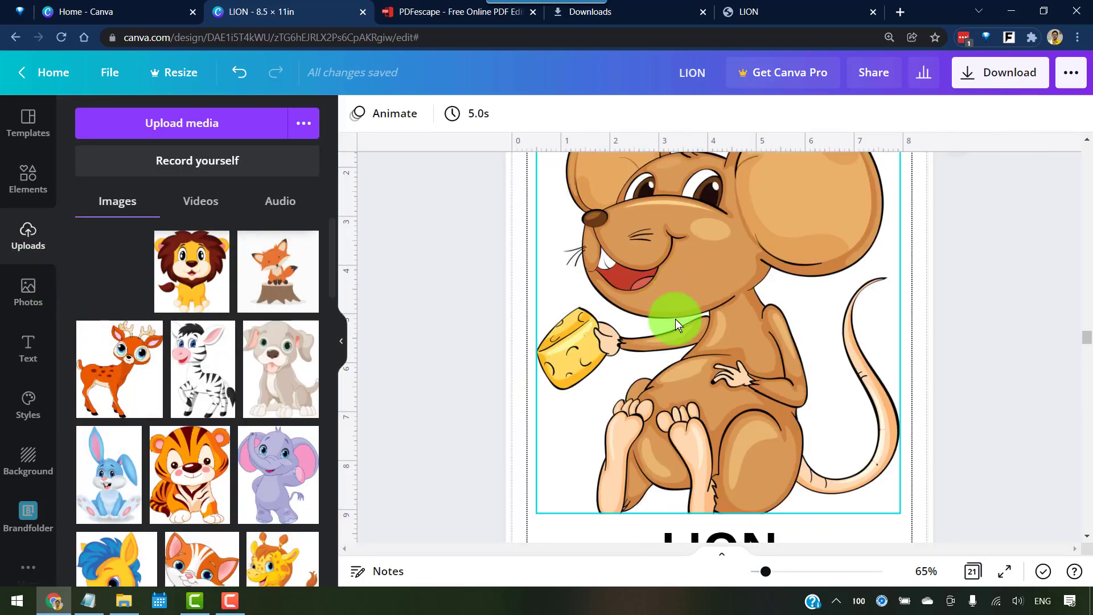
{"action": "scroll", "coordinate": [732, 413], "scroll_direction": "down", "scroll_amount": 5}
{"action": "scroll", "coordinate": [732, 413], "scroll_direction": "up", "scroll_amount": 4}
{"action": "double_click", "coordinate": [711, 468]}
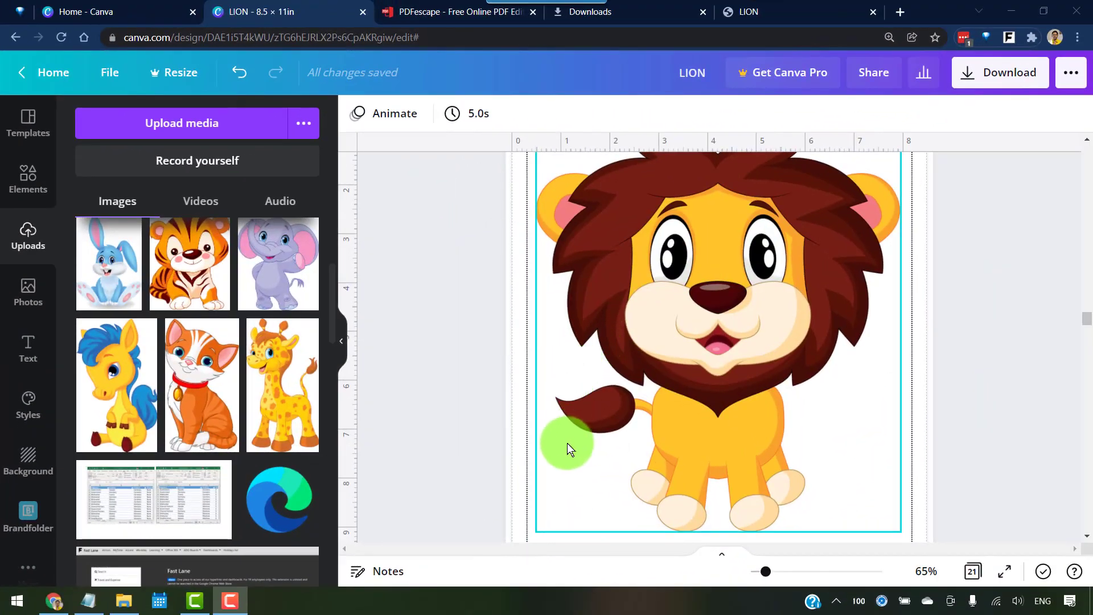
Show all pages in the grid view and look over the single-animal cards on pages 10 to 21
{"action": "scroll", "coordinate": [567, 443], "scroll_direction": "down", "scroll_amount": 3}
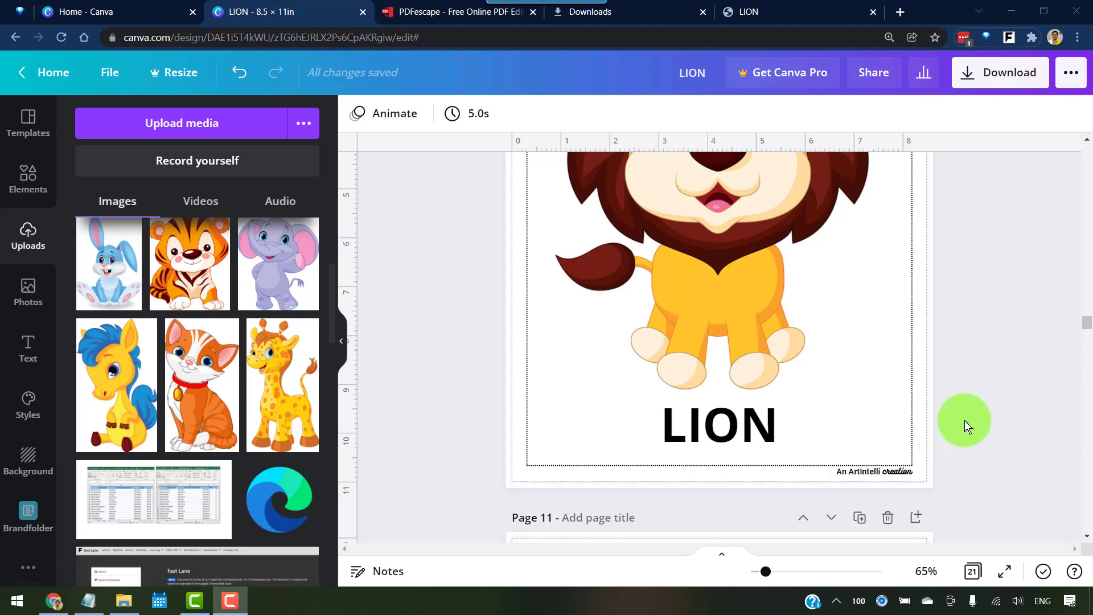
{"action": "left_click", "coordinate": [982, 400]}
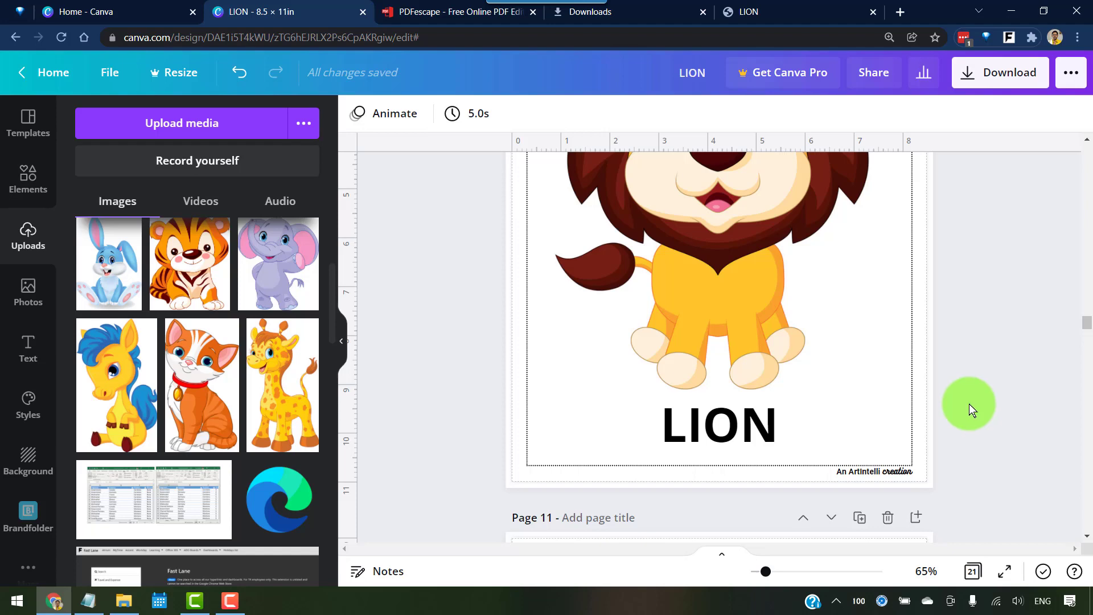
{"action": "left_click", "coordinate": [973, 570]}
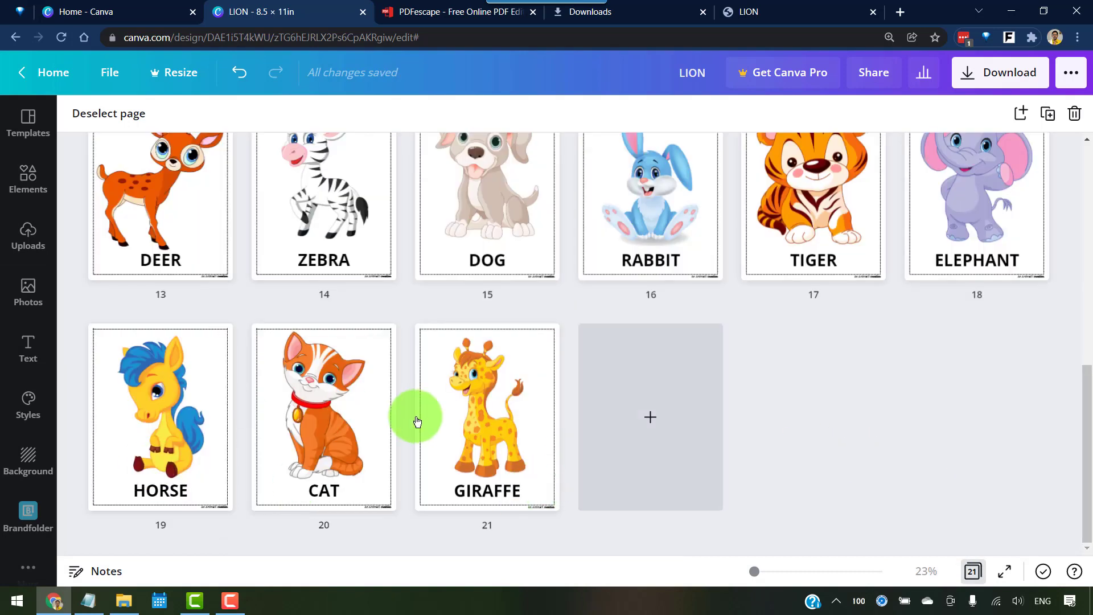
{"action": "scroll", "coordinate": [863, 383], "scroll_direction": "up", "scroll_amount": 1}
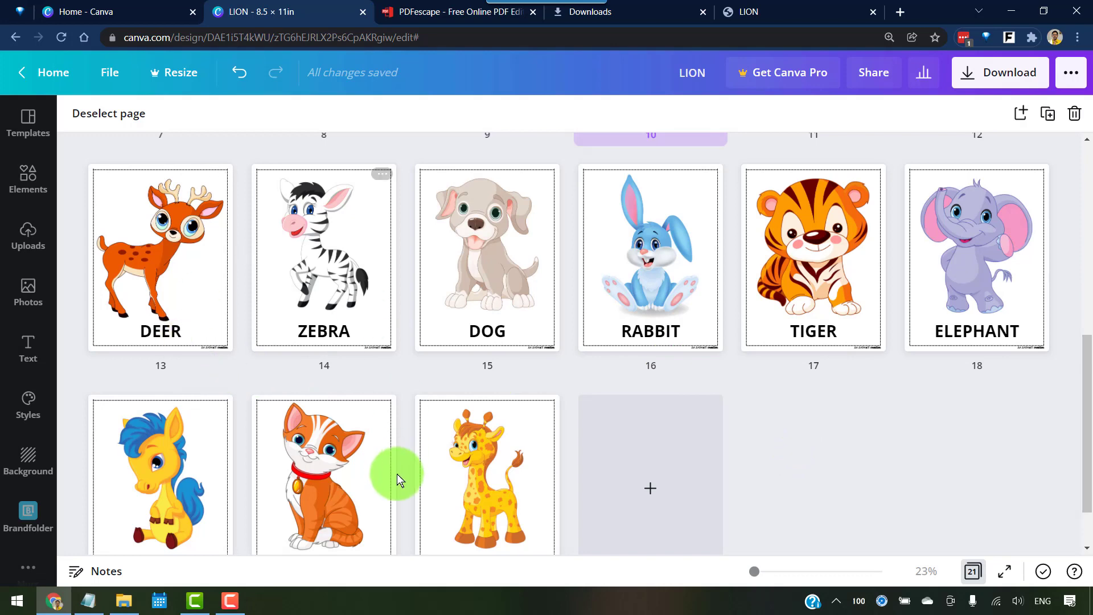
{"action": "scroll", "coordinate": [474, 416], "scroll_direction": "down", "scroll_amount": 1}
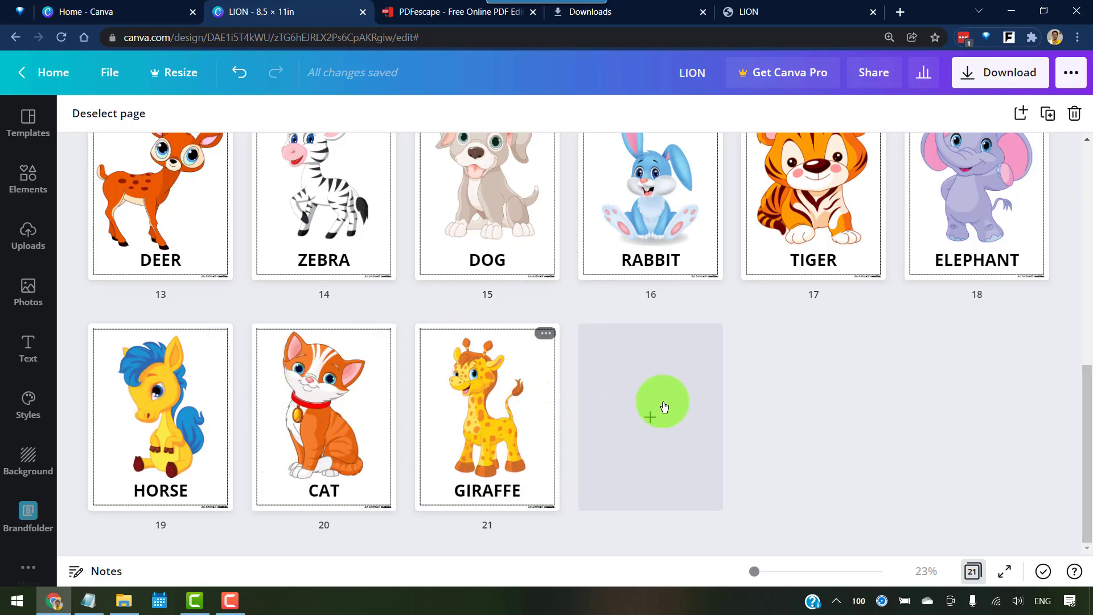
{"action": "scroll", "coordinate": [904, 406], "scroll_direction": "up", "scroll_amount": 1}
{"action": "scroll", "coordinate": [901, 401], "scroll_direction": "up", "scroll_amount": 3}
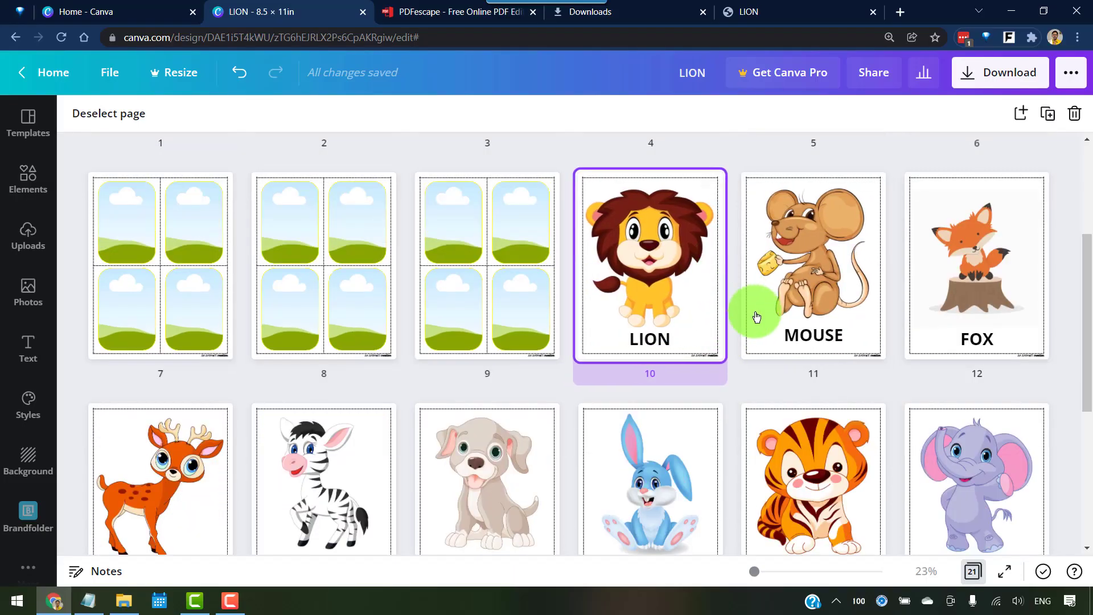
{"action": "scroll", "coordinate": [756, 316], "scroll_direction": "down", "scroll_amount": 4}
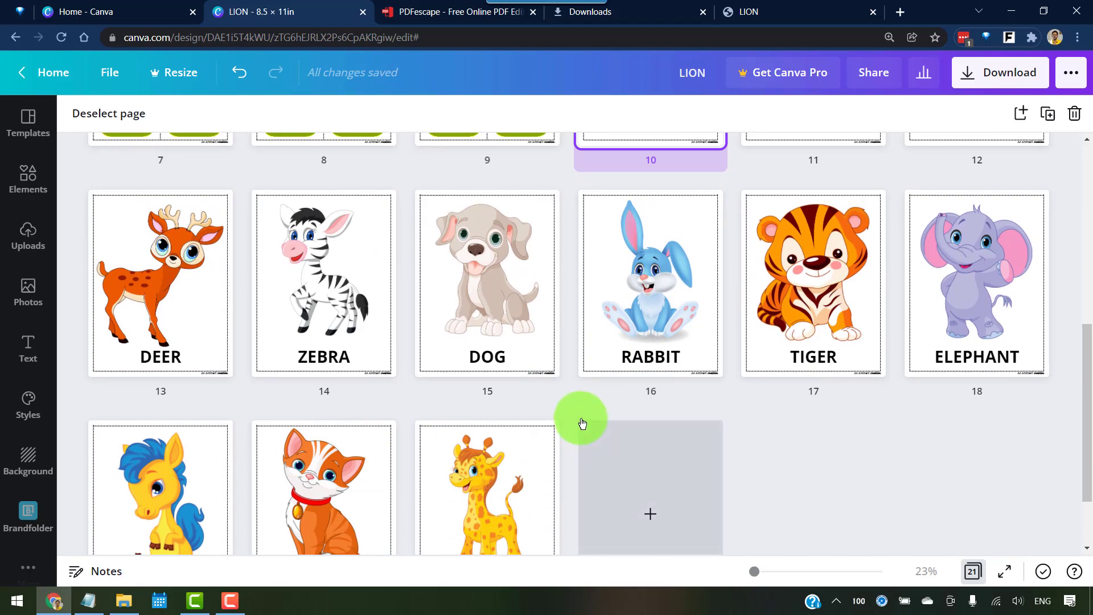
{"action": "scroll", "coordinate": [719, 324], "scroll_direction": "up", "scroll_amount": 4}
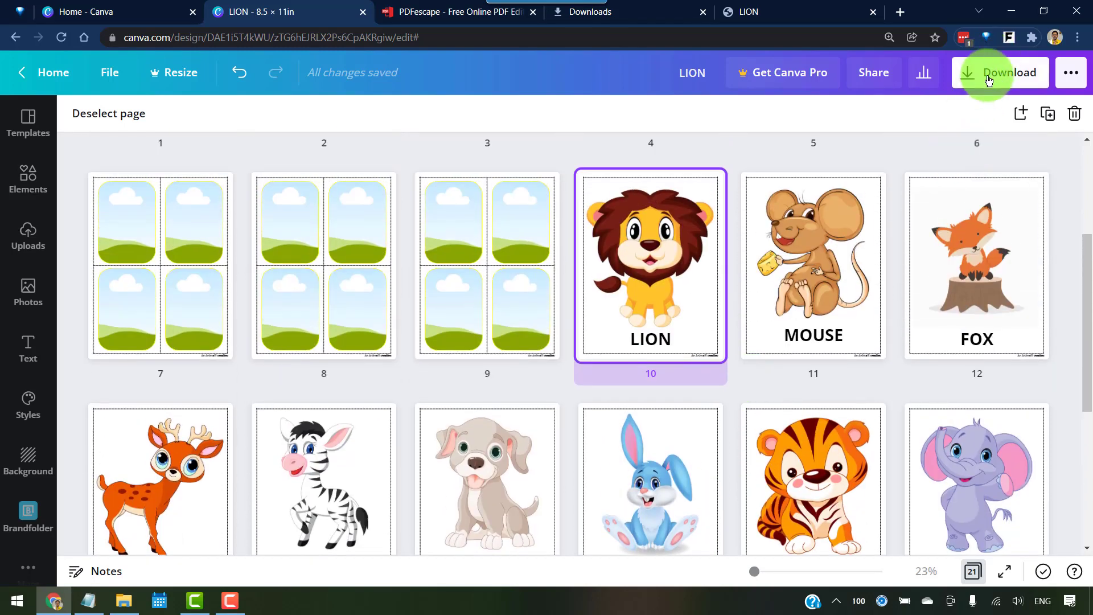
{"action": "scroll", "coordinate": [617, 353], "scroll_direction": "down", "scroll_amount": 4}
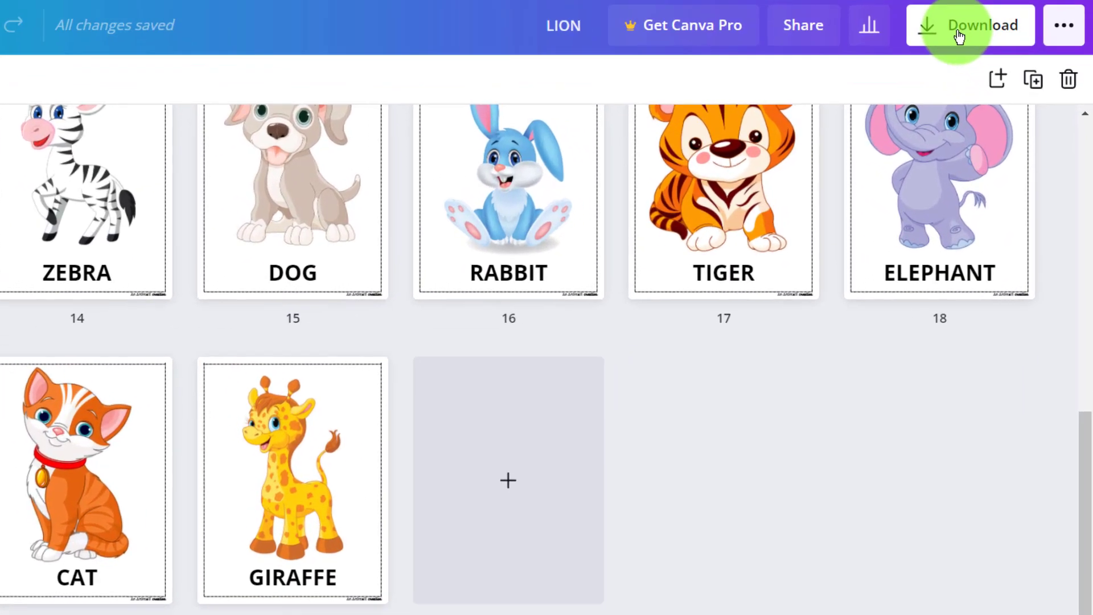
Download pages 10–21 of the design as JPG images
{"action": "left_click", "coordinate": [988, 75]}
{"action": "left_click", "coordinate": [866, 176]}
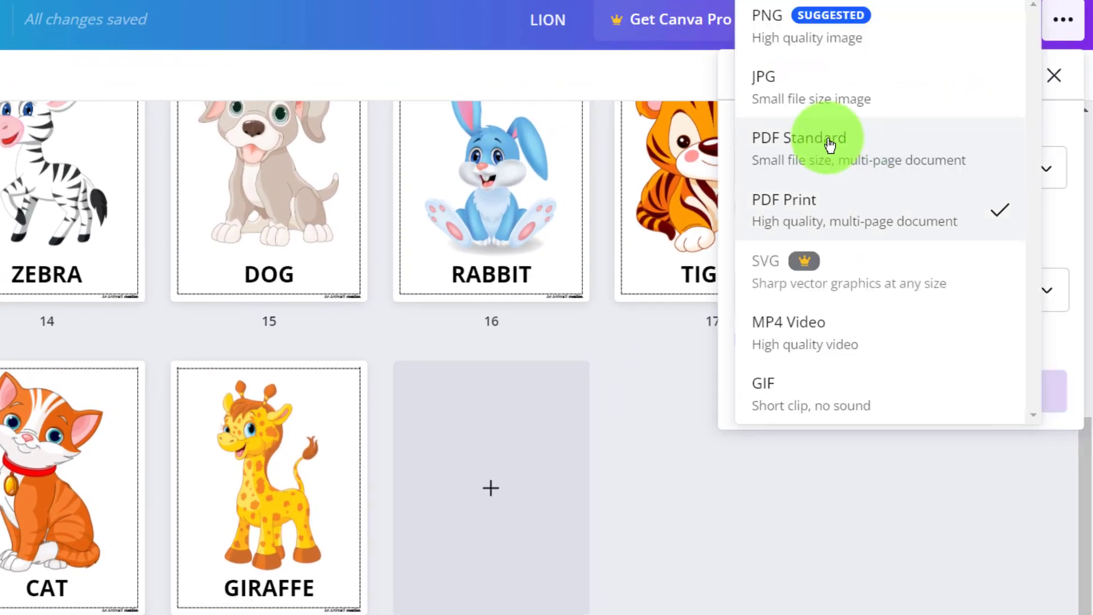
{"action": "left_click", "coordinate": [812, 87]}
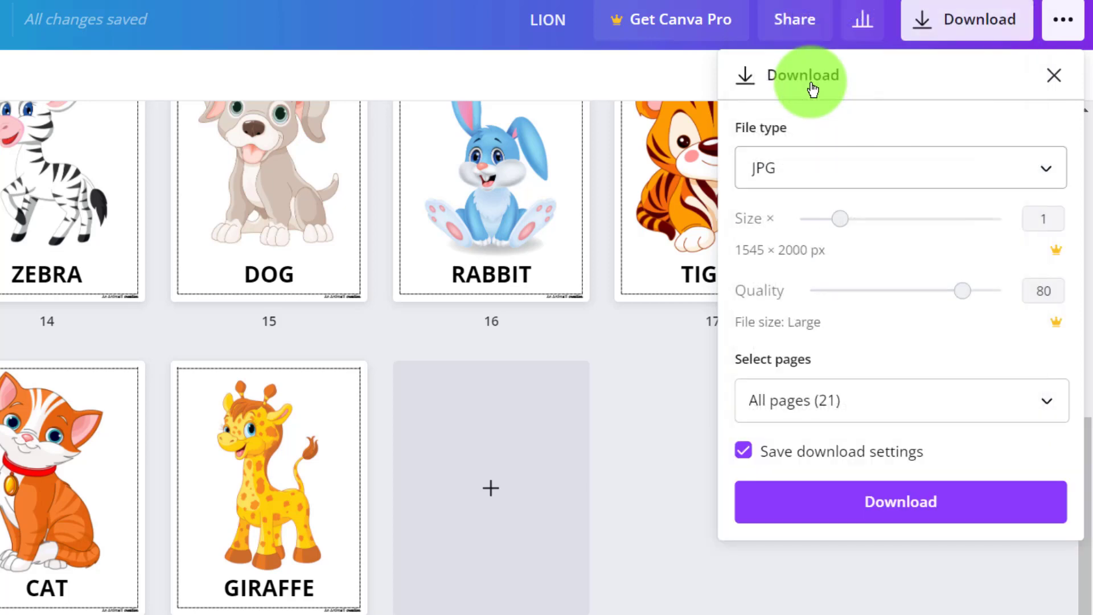
{"action": "left_click", "coordinate": [858, 400]}
{"action": "type", "text": "10-21"}
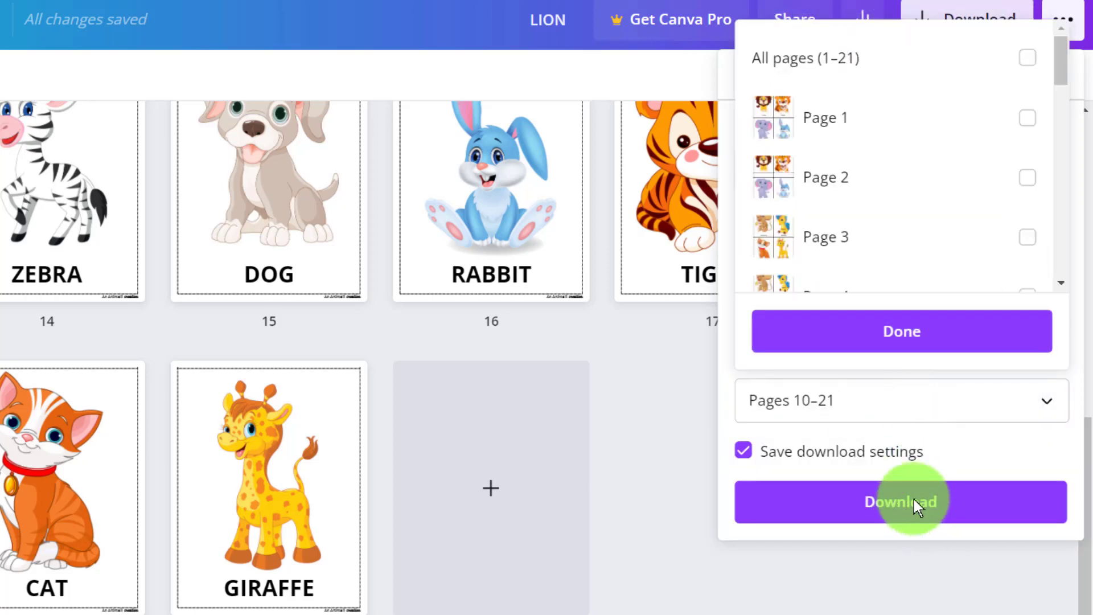
{"action": "left_click", "coordinate": [913, 501]}
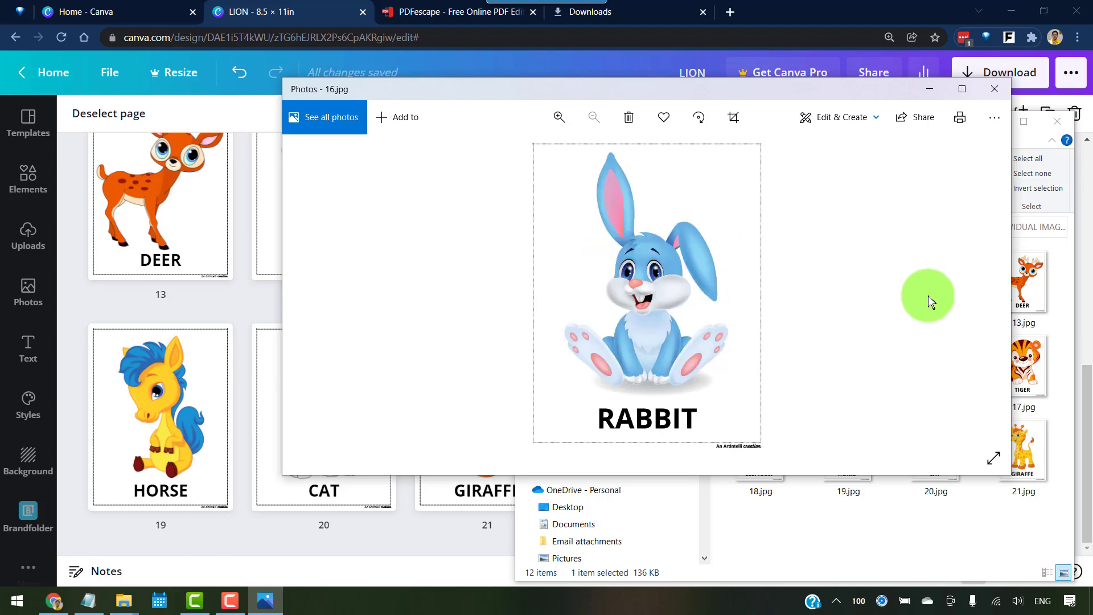
Close the rabbit image preview and upload all the JPGs from the INDIVIDUAL IMAGES (FLASH CARDS) folder to the Canva design
{"action": "left_click", "coordinate": [991, 91]}
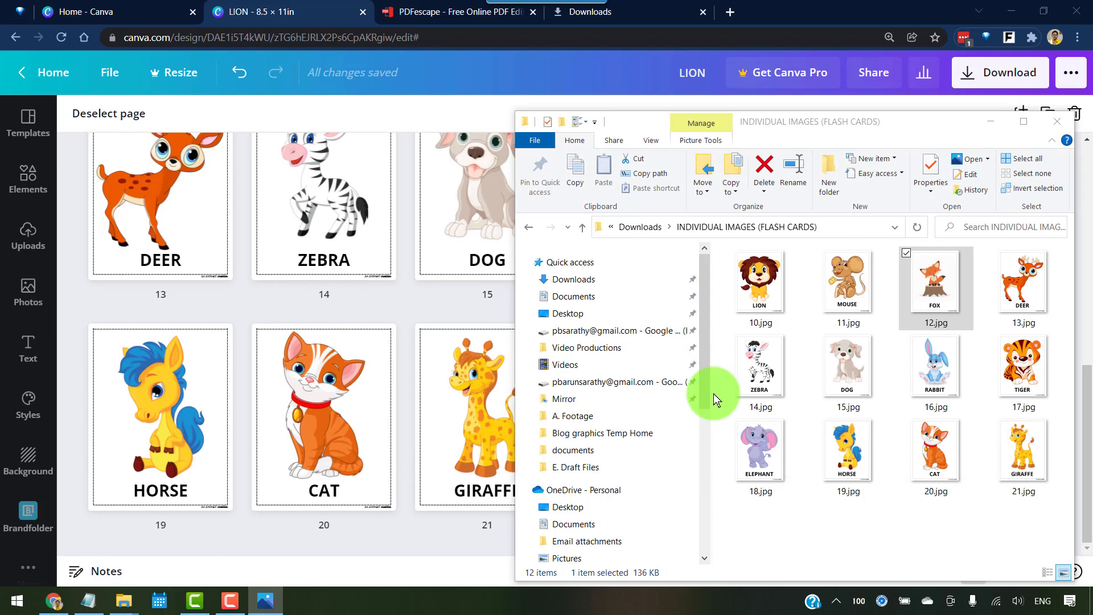
{"action": "left_click", "coordinate": [763, 536]}
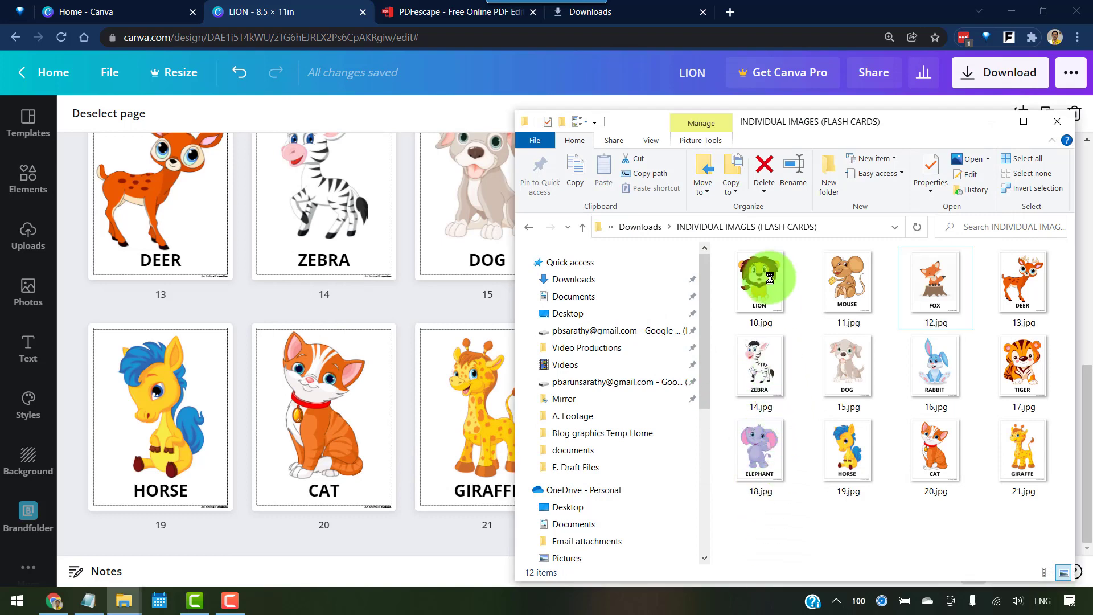
{"action": "key", "text": "ctrl+a"}
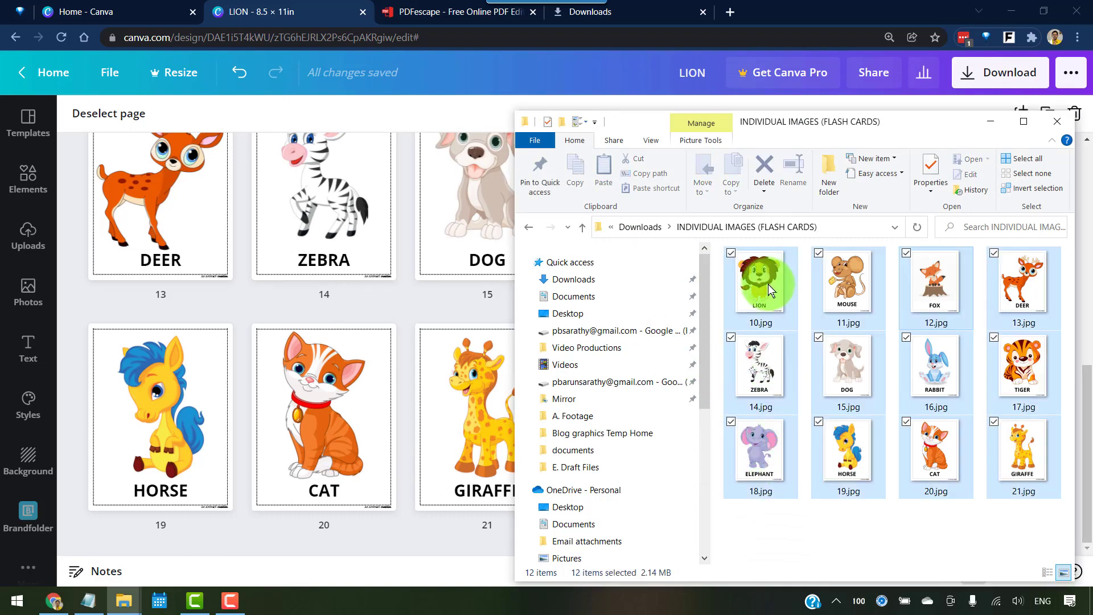
{"action": "left_click_drag", "start_coordinate": [768, 285], "coordinate": [24, 261]}
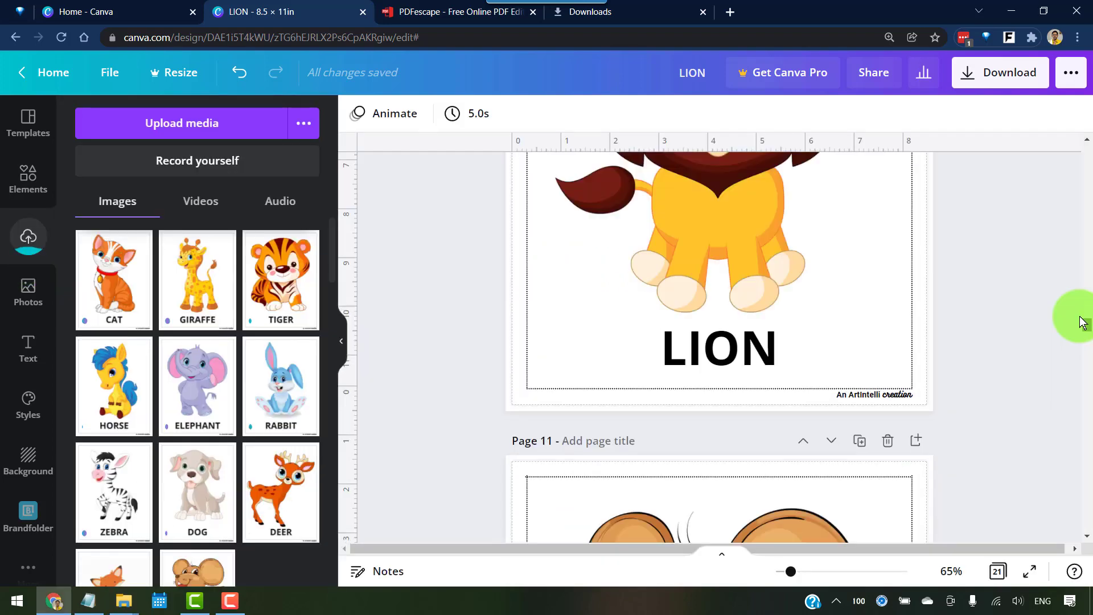
Fill the upper-left frame on page 7 with the uploaded ELEPHANT card image
{"action": "left_click", "coordinate": [1082, 270]}
{"action": "left_click", "coordinate": [1082, 271]}
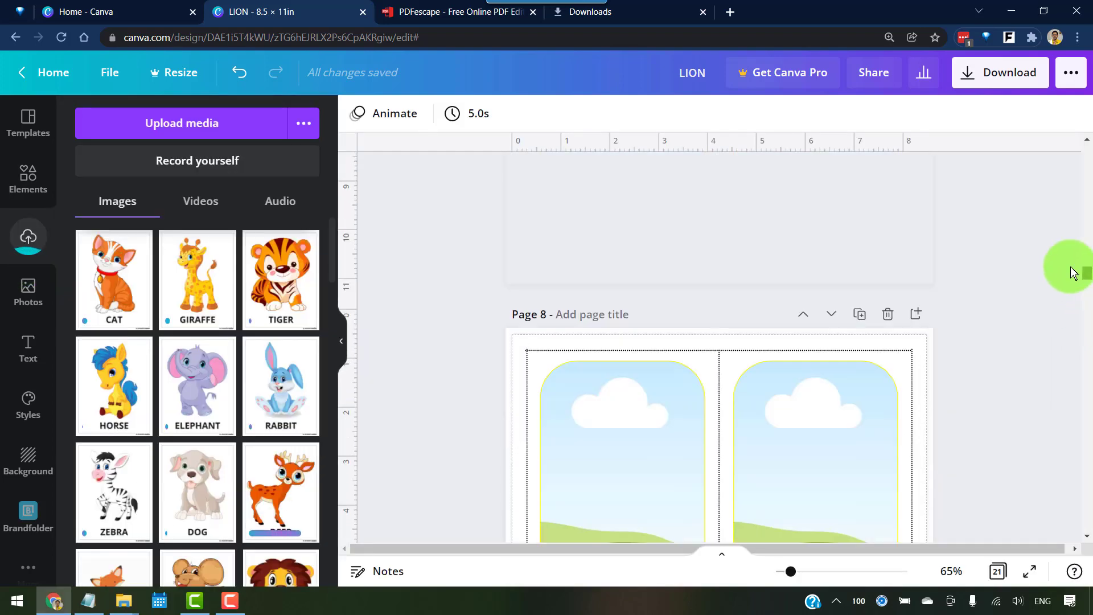
{"action": "scroll", "coordinate": [691, 364], "scroll_direction": "up", "scroll_amount": 10}
{"action": "scroll", "coordinate": [691, 364], "scroll_direction": "up", "scroll_amount": 7}
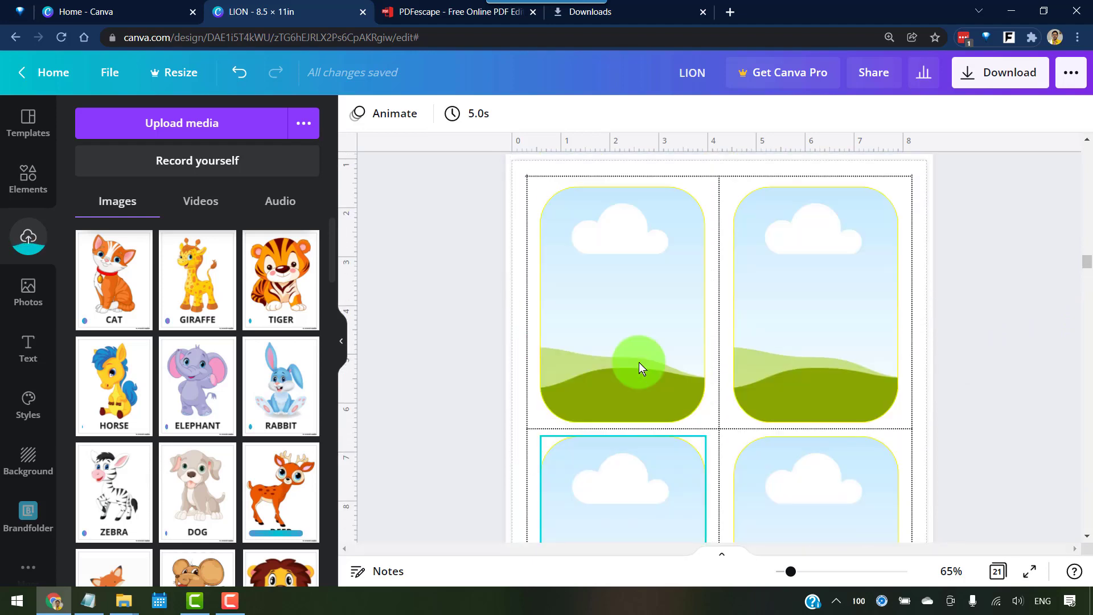
{"action": "scroll", "coordinate": [722, 360], "scroll_direction": "down", "scroll_amount": 3}
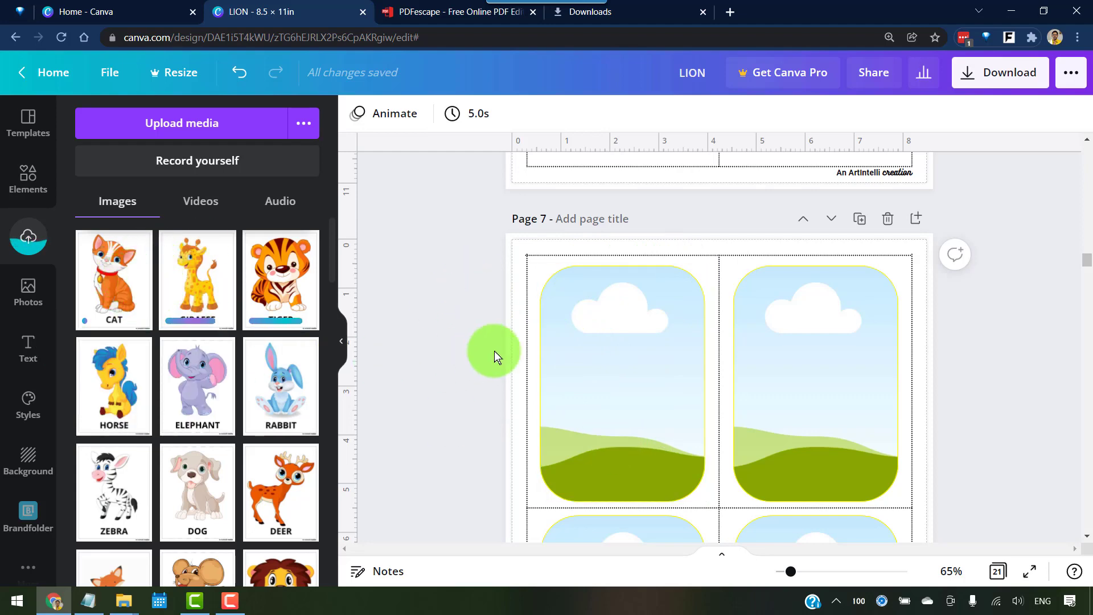
{"action": "left_click", "coordinate": [517, 294]}
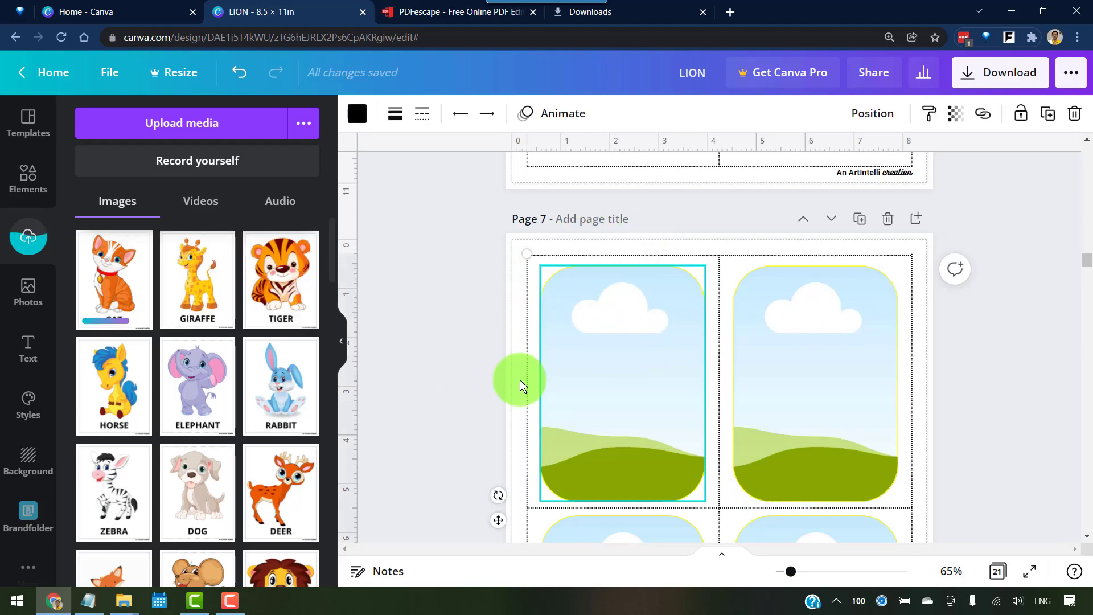
{"action": "left_click", "coordinate": [365, 188]}
{"action": "scroll", "coordinate": [365, 188], "scroll_direction": "down", "scroll_amount": 1}
{"action": "left_click_drag", "start_coordinate": [205, 381], "coordinate": [612, 328]}
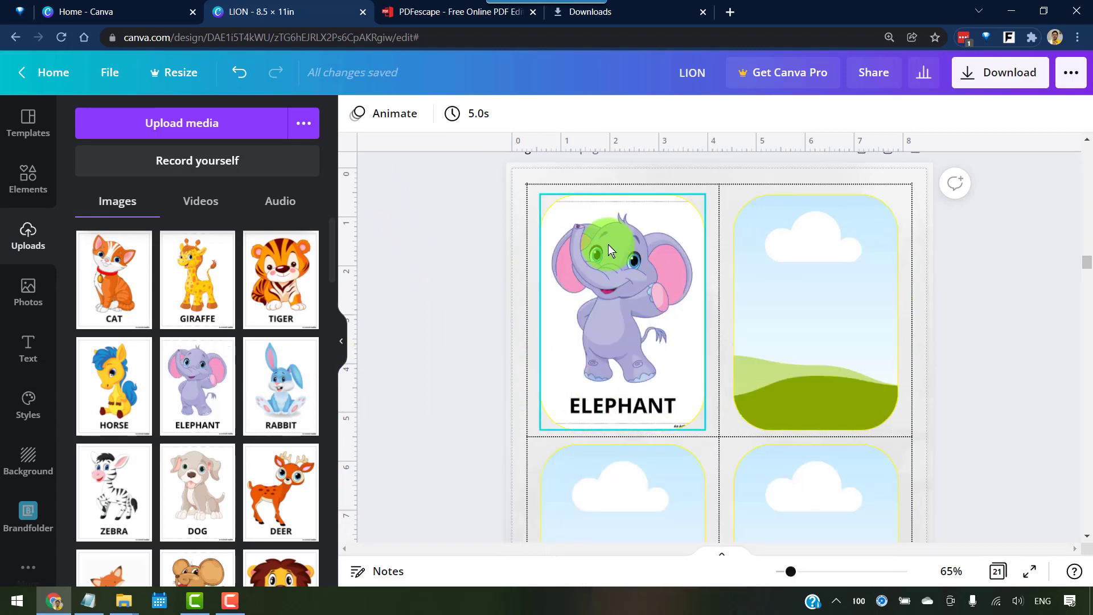
Change the border colour of the elephant frame to the orange-red brand colour
{"action": "left_click", "coordinate": [382, 114]}
{"action": "left_click", "coordinate": [168, 278]}
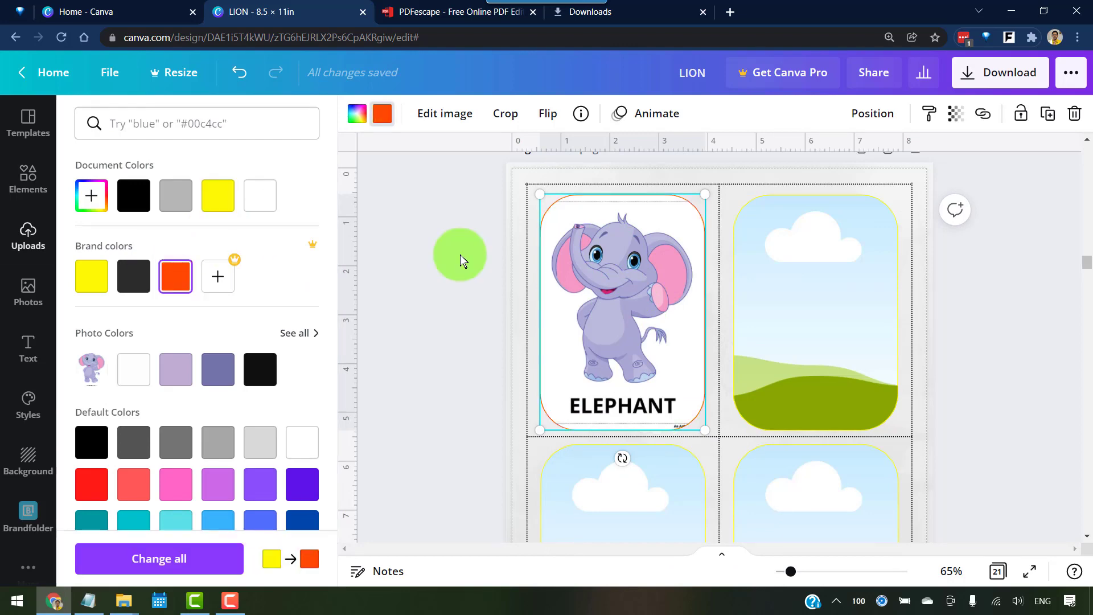
{"action": "left_click", "coordinate": [685, 402]}
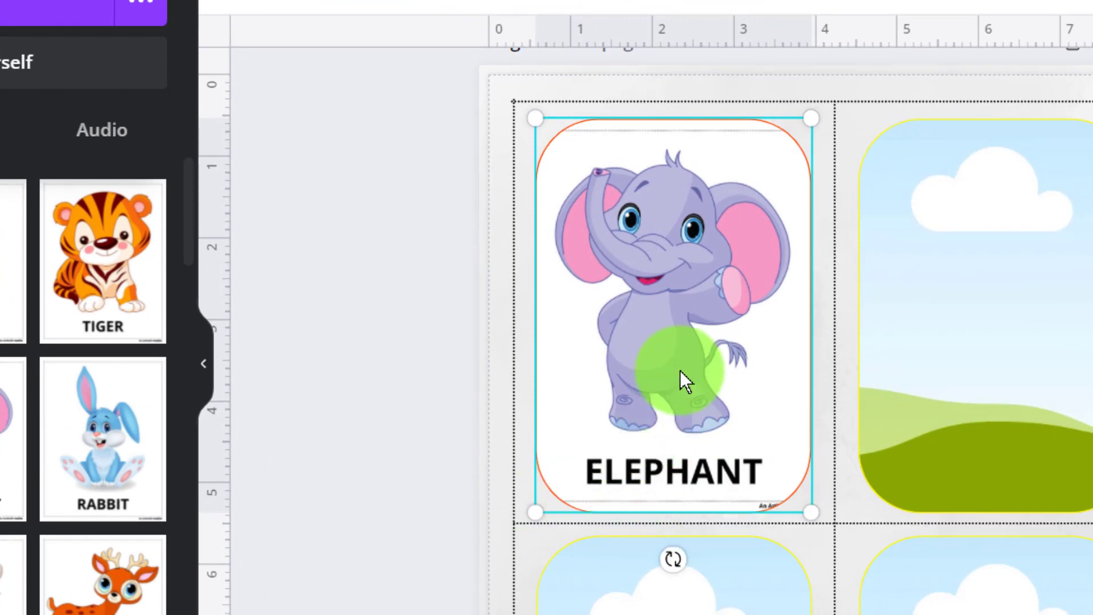
Enlarge the ELEPHANT card image slightly within its frame on page 7 to crop the card's outer border
{"action": "left_click_drag", "start_coordinate": [535, 505], "coordinate": [837, 521]}
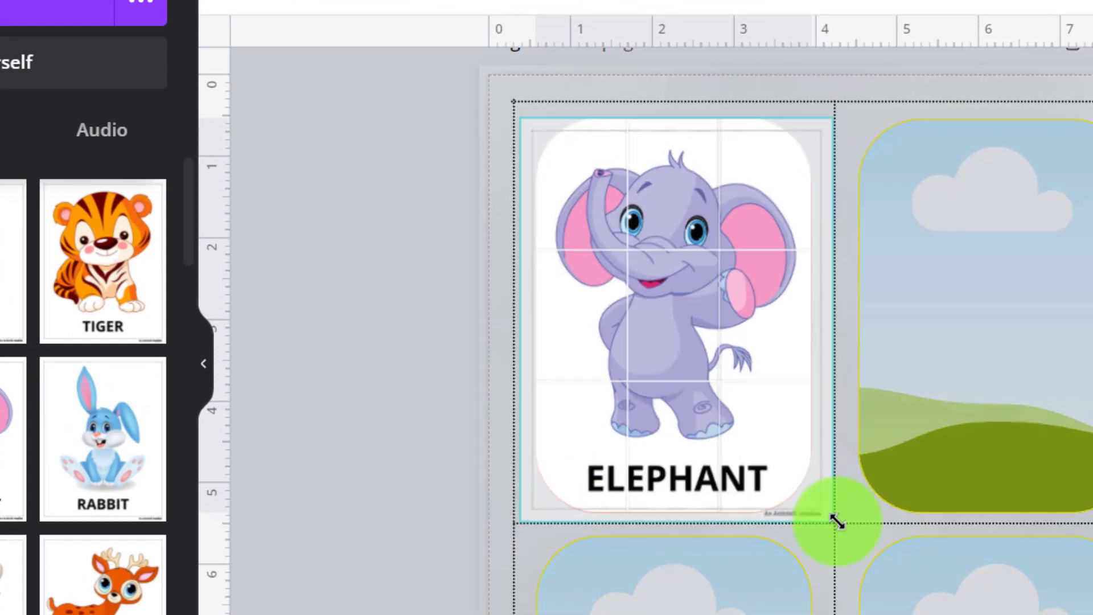
{"action": "left_click", "coordinate": [409, 302]}
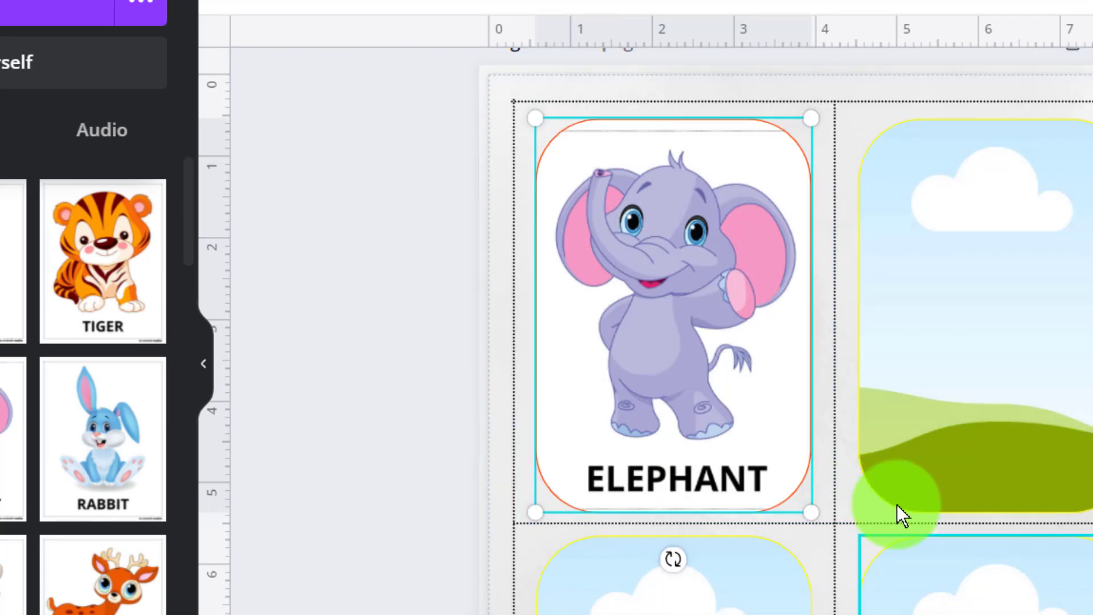
{"action": "scroll", "coordinate": [847, 118], "scroll_direction": "up", "scroll_amount": 2}
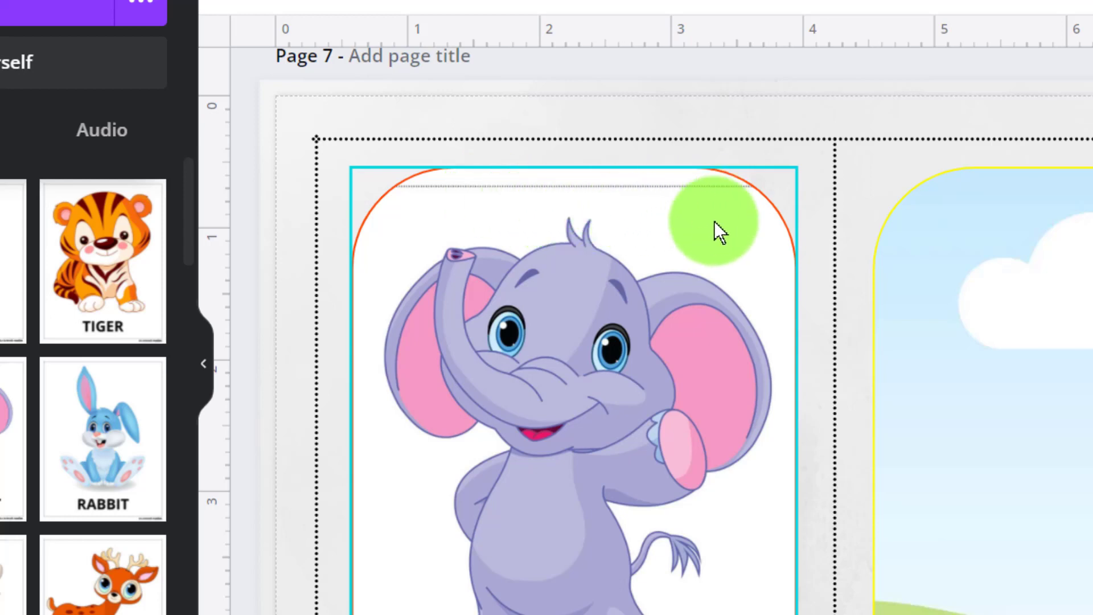
{"action": "scroll", "coordinate": [679, 301], "scroll_direction": "down", "scroll_amount": 4}
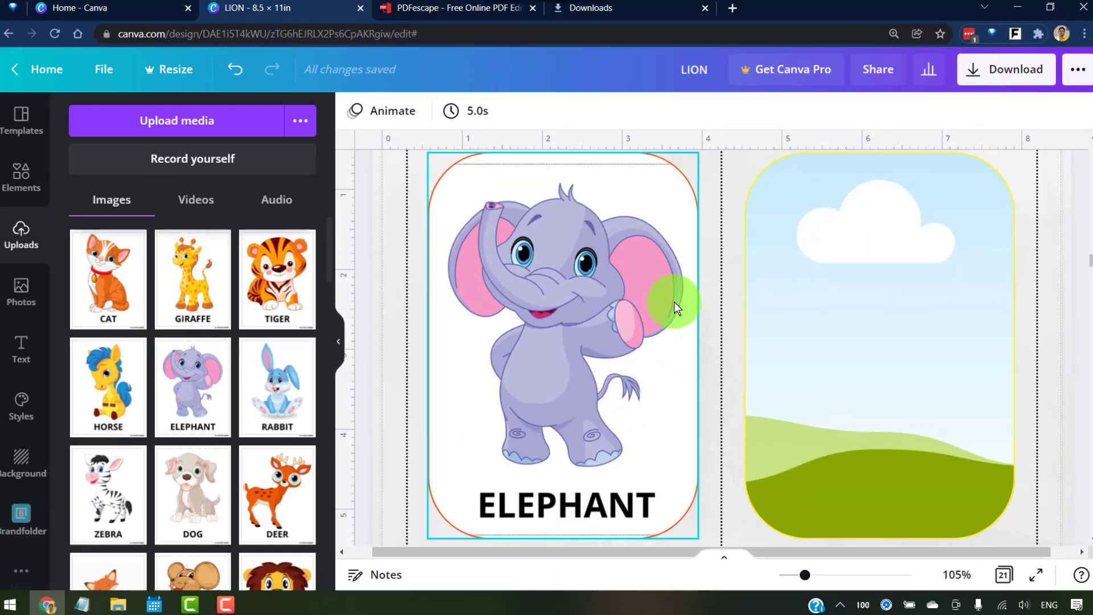
{"action": "scroll", "coordinate": [740, 313], "scroll_direction": "up", "scroll_amount": 1}
{"action": "scroll", "coordinate": [801, 321], "scroll_direction": "down", "scroll_amount": 1}
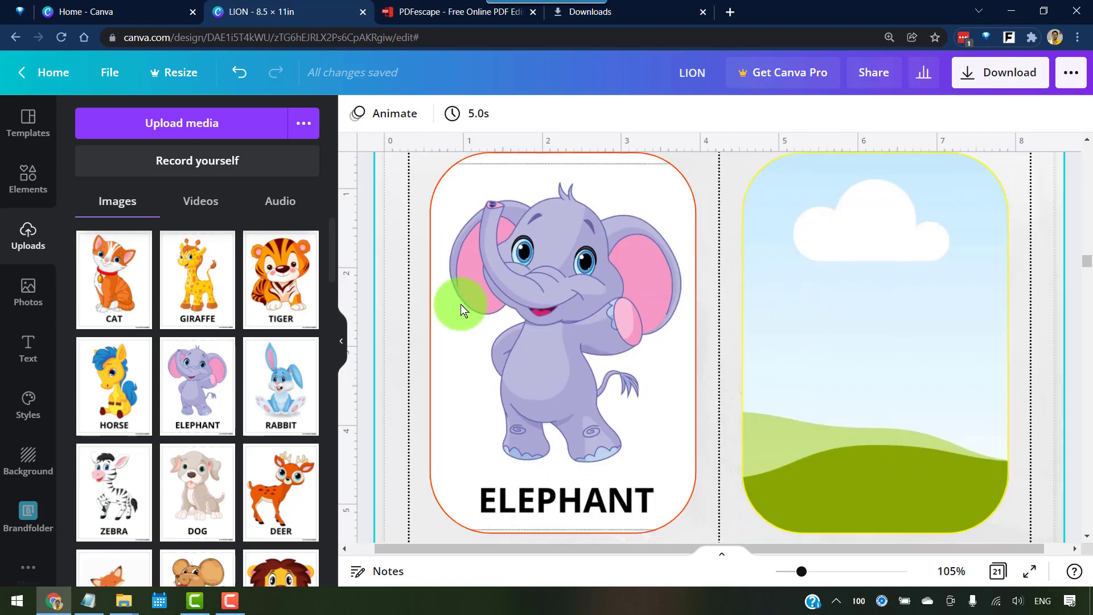
Fill the remaining frames on page 7 with the uploaded TIGER, GIRAFFE and RABBIT card images
{"action": "left_click_drag", "start_coordinate": [281, 279], "coordinate": [825, 305]}
{"action": "scroll", "coordinate": [514, 365], "scroll_direction": "down", "scroll_amount": 4}
{"action": "scroll", "coordinate": [514, 364], "scroll_direction": "down", "scroll_amount": 2}
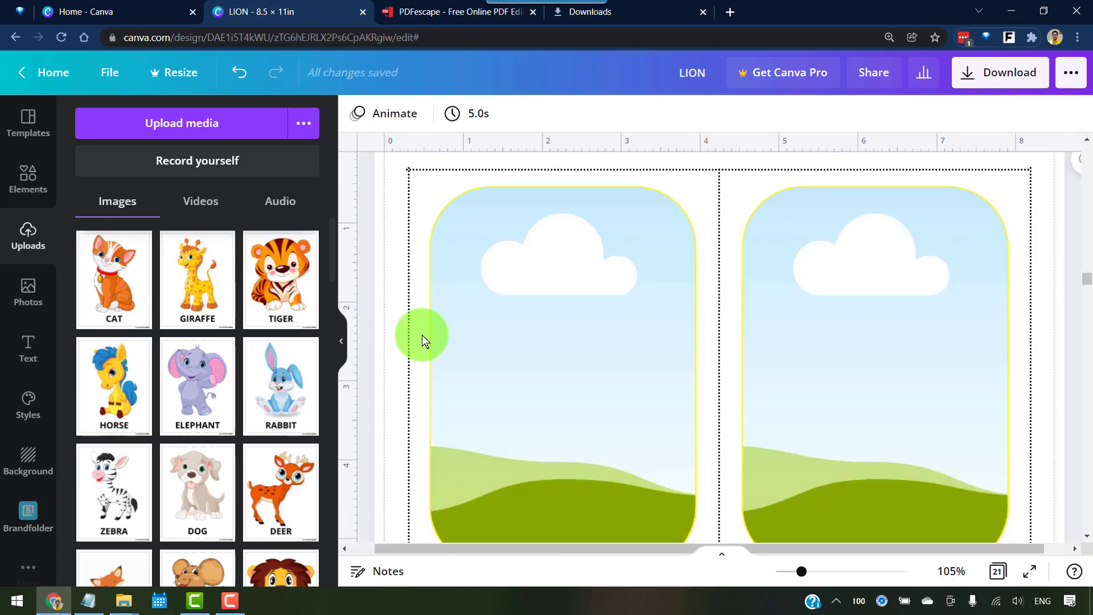
Fill the four frames on page 8 with the uploaded HORSE, CAT, ZEBRA and DOG card images
{"action": "left_click_drag", "start_coordinate": [114, 386], "coordinate": [569, 341]}
{"action": "scroll", "coordinate": [818, 305], "scroll_direction": "down", "scroll_amount": 10}
{"action": "left_click_drag", "start_coordinate": [114, 492], "coordinate": [564, 296]}
{"action": "left_click_drag", "start_coordinate": [197, 492], "coordinate": [733, 323]}
Fill the four frames on page 9 with the uploaded DEER, FOX, MOUSE and LION card images
{"action": "scroll", "coordinate": [733, 323], "scroll_direction": "down", "scroll_amount": 5}
{"action": "scroll", "coordinate": [232, 381], "scroll_direction": "down", "scroll_amount": 4}
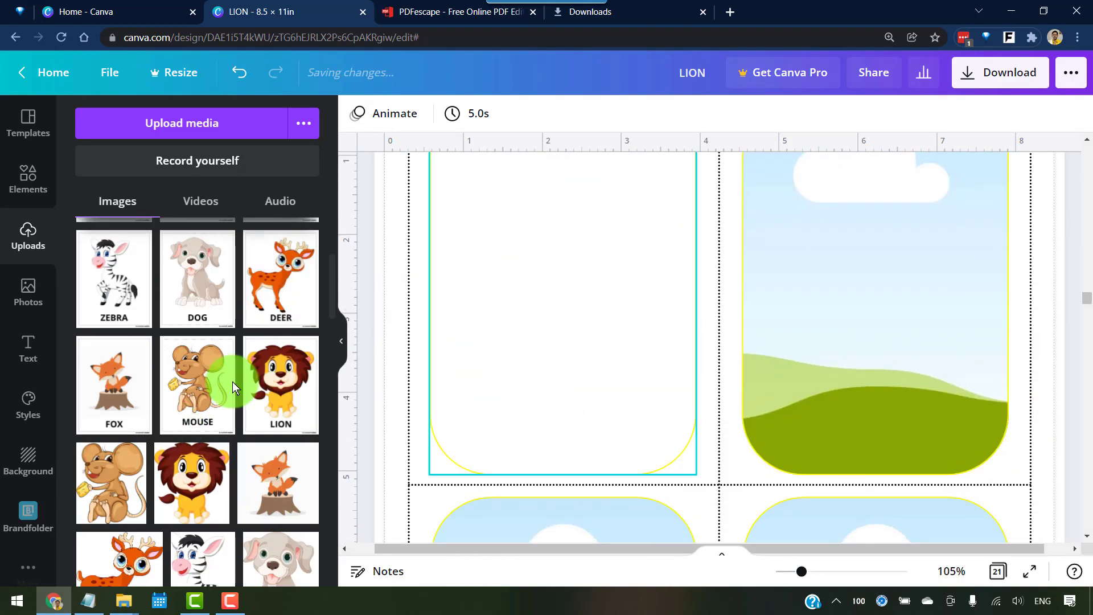
{"action": "left_click_drag", "start_coordinate": [165, 350], "coordinate": [581, 385]}
{"action": "left_click_drag", "start_coordinate": [280, 386], "coordinate": [787, 292]}
Change the border colour of all four frames on page 9 to the brown document colour
{"action": "scroll", "coordinate": [787, 291], "scroll_direction": "up", "scroll_amount": 5}
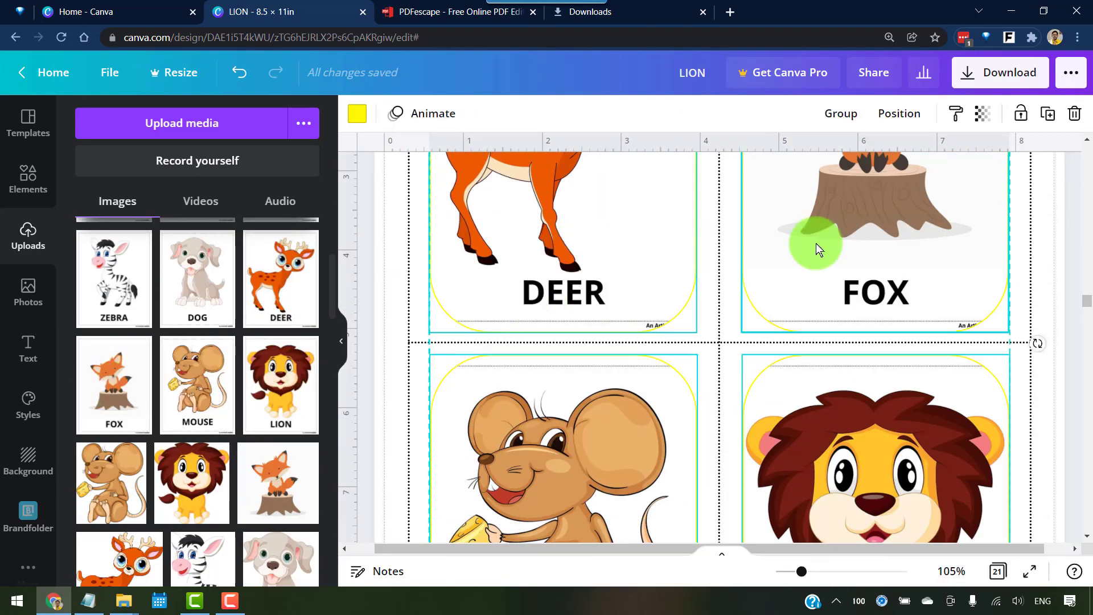
{"action": "left_click", "coordinate": [356, 113]}
{"action": "scroll", "coordinate": [824, 317], "scroll_direction": "up", "scroll_amount": 5}
{"action": "left_click", "coordinate": [145, 208]}
{"action": "scroll", "coordinate": [764, 315], "scroll_direction": "up", "scroll_amount": 8}
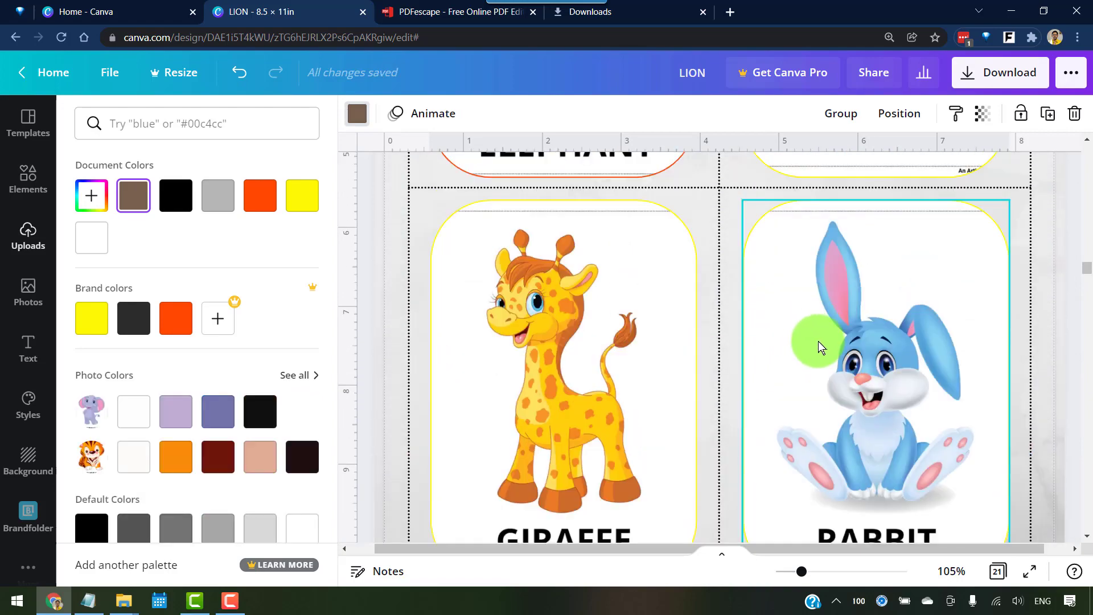
Apply the brown border colour to the card frames on pages 7 and 8 as well
{"action": "left_click", "coordinate": [660, 331]}
{"action": "scroll", "coordinate": [688, 307], "scroll_direction": "down", "scroll_amount": 8}
{"action": "left_click", "coordinate": [691, 303]}
{"action": "scroll", "coordinate": [691, 301], "scroll_direction": "down", "scroll_amount": 6}
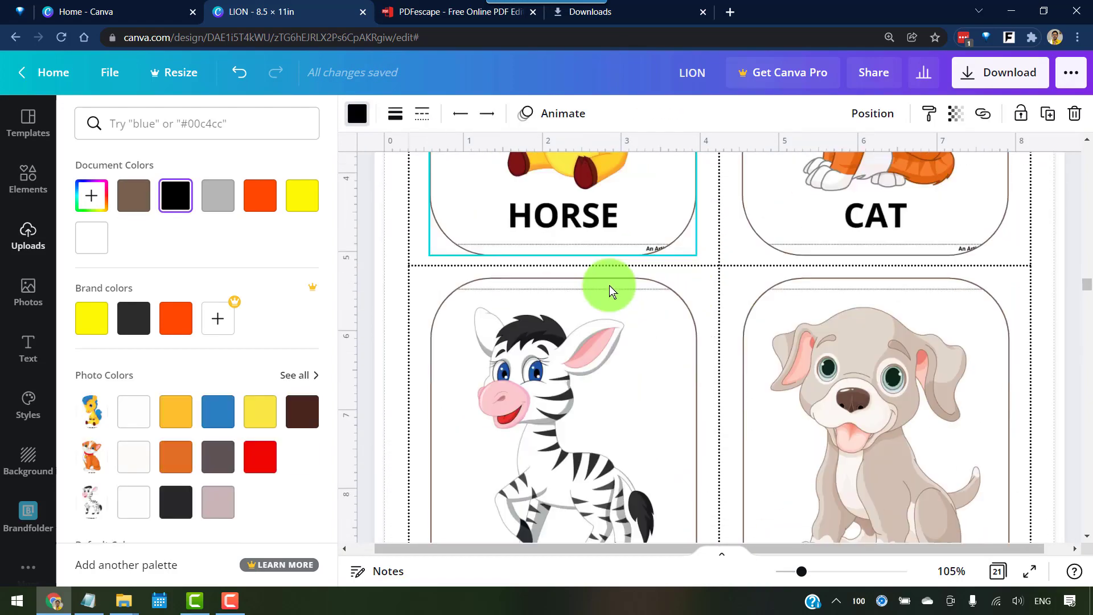
Show all pages in grid view and check the framed card pages against the other flashcard layouts
{"action": "left_click", "coordinate": [998, 571]}
{"action": "scroll", "coordinate": [672, 359], "scroll_direction": "down", "scroll_amount": 8}
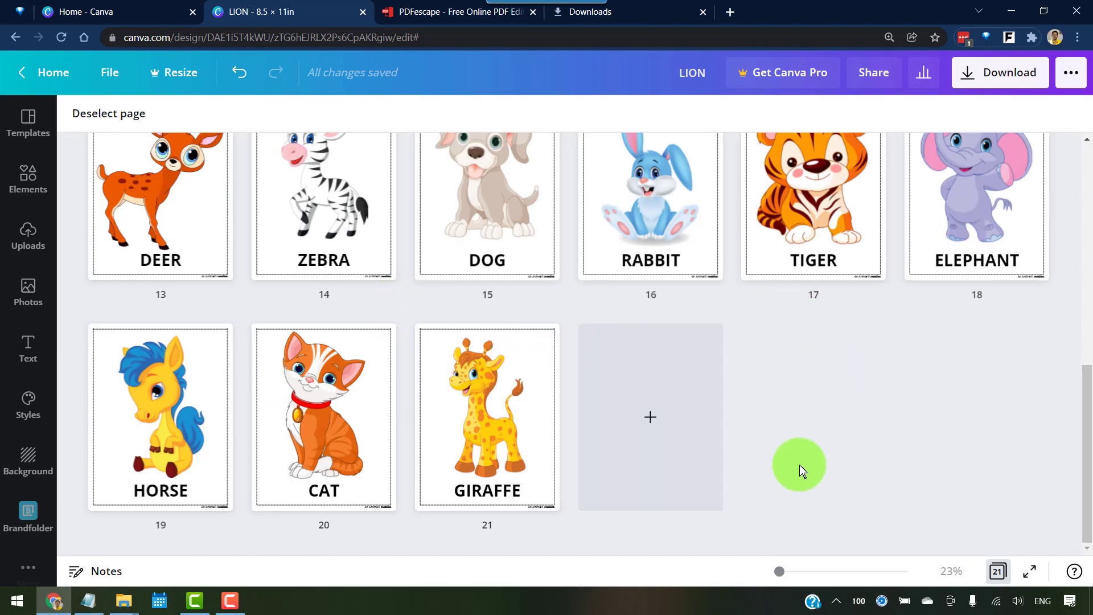
{"action": "scroll", "coordinate": [742, 367], "scroll_direction": "up", "scroll_amount": 4}
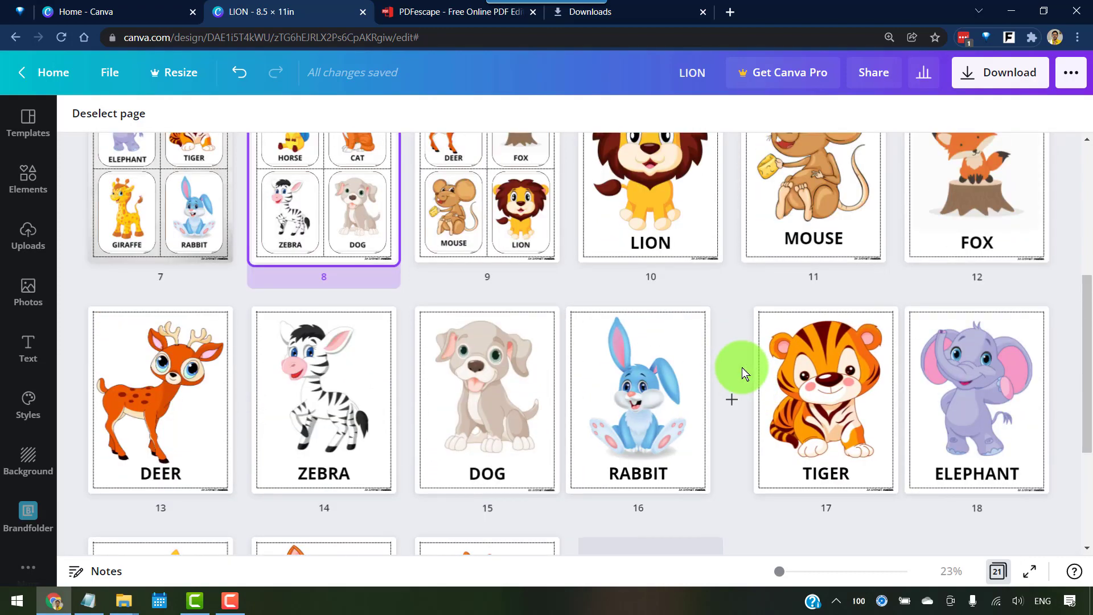
{"action": "scroll", "coordinate": [742, 367], "scroll_direction": "up", "scroll_amount": 3}
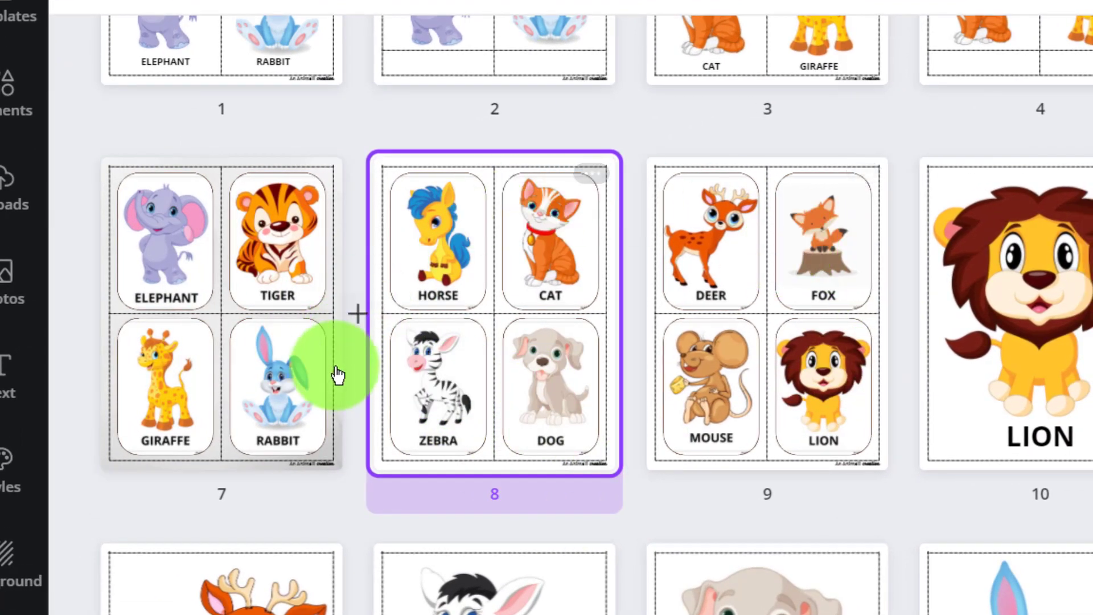
{"action": "scroll", "coordinate": [398, 356], "scroll_direction": "up", "scroll_amount": 2}
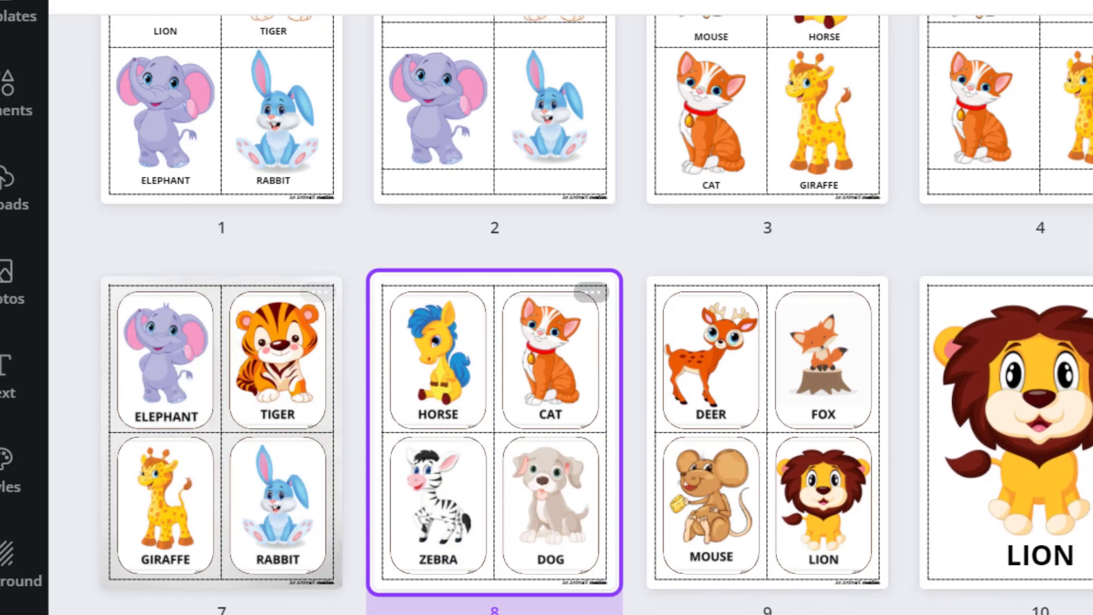
{"action": "scroll", "coordinate": [489, 501], "scroll_direction": "up", "scroll_amount": 1}
{"action": "scroll", "coordinate": [702, 429], "scroll_direction": "up", "scroll_amount": 3}
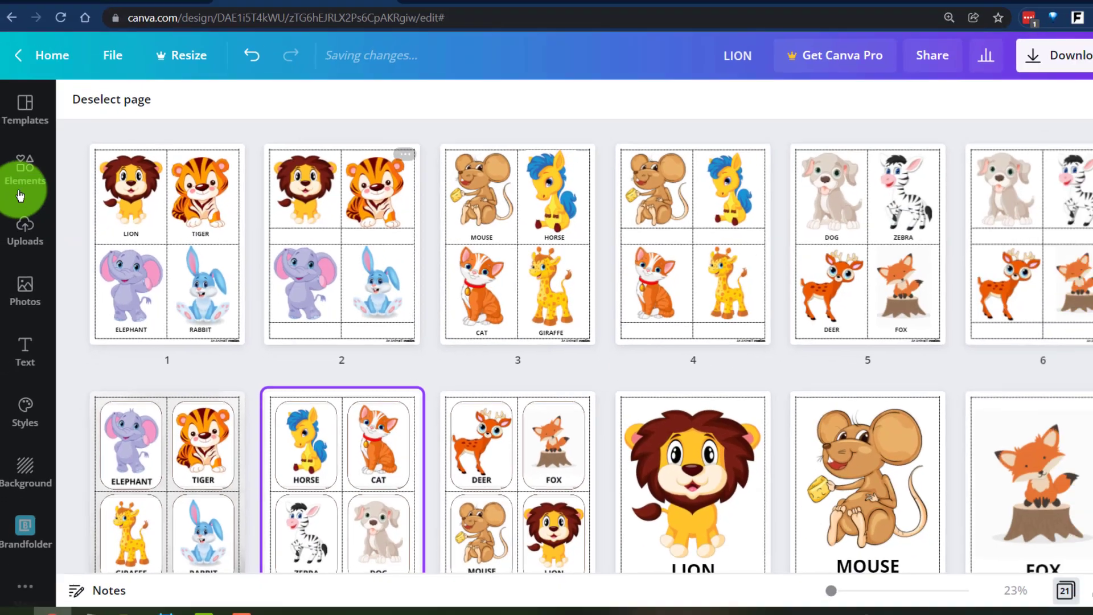
Place small CAT, GIRAFFE, TIGER and HORSE card images in a row across the top of page 22
{"action": "scroll", "coordinate": [705, 182], "scroll_direction": "down", "scroll_amount": 5}
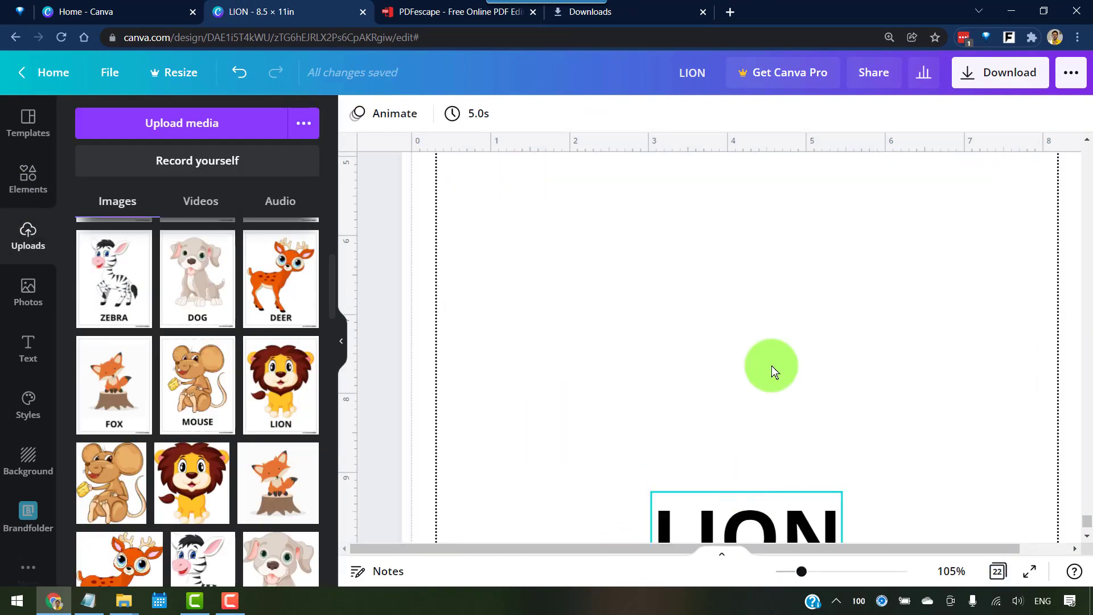
{"action": "left_click_drag", "start_coordinate": [130, 301], "coordinate": [575, 272]}
{"action": "left_click_drag", "start_coordinate": [214, 197], "coordinate": [713, 307]}
{"action": "left_click_drag", "start_coordinate": [793, 410], "coordinate": [738, 342]}
{"action": "left_click_drag", "start_coordinate": [280, 279], "coordinate": [797, 272]}
{"action": "left_click_drag", "start_coordinate": [848, 348], "coordinate": [776, 435]}
{"action": "left_click_drag", "start_coordinate": [114, 386], "coordinate": [871, 267]}
Duplicate the row of four cards on page 22 and position the copies as second and third rows below
{"action": "scroll", "coordinate": [159, 378], "scroll_direction": "down", "scroll_amount": 2}
{"action": "key", "text": "ctrl+a"}
{"action": "key", "text": "ctrl+d"}
{"action": "left_click_drag", "start_coordinate": [683, 285], "coordinate": [659, 438]}
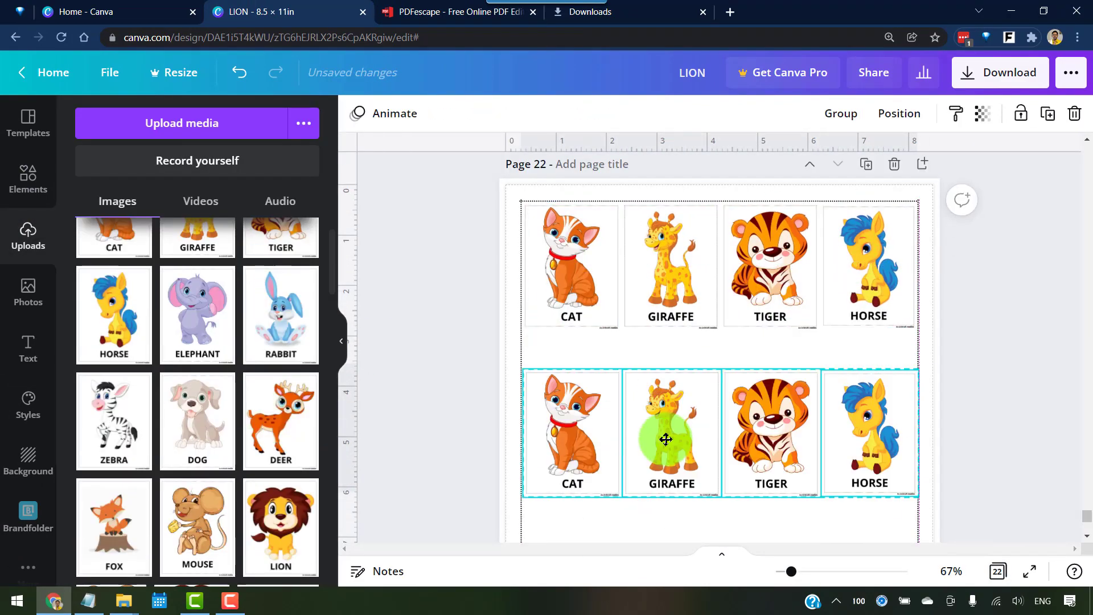
{"action": "scroll", "coordinate": [833, 213], "scroll_direction": "down", "scroll_amount": 2}
{"action": "left_click", "coordinate": [899, 113]}
{"action": "left_click", "coordinate": [708, 410]}
Replace the last three cards in the third row on page 22 with FOX, MOUSE and LION
{"action": "scroll", "coordinate": [745, 362], "scroll_direction": "down", "scroll_amount": 1}
{"action": "left_click_drag", "start_coordinate": [281, 527], "coordinate": [866, 339]}
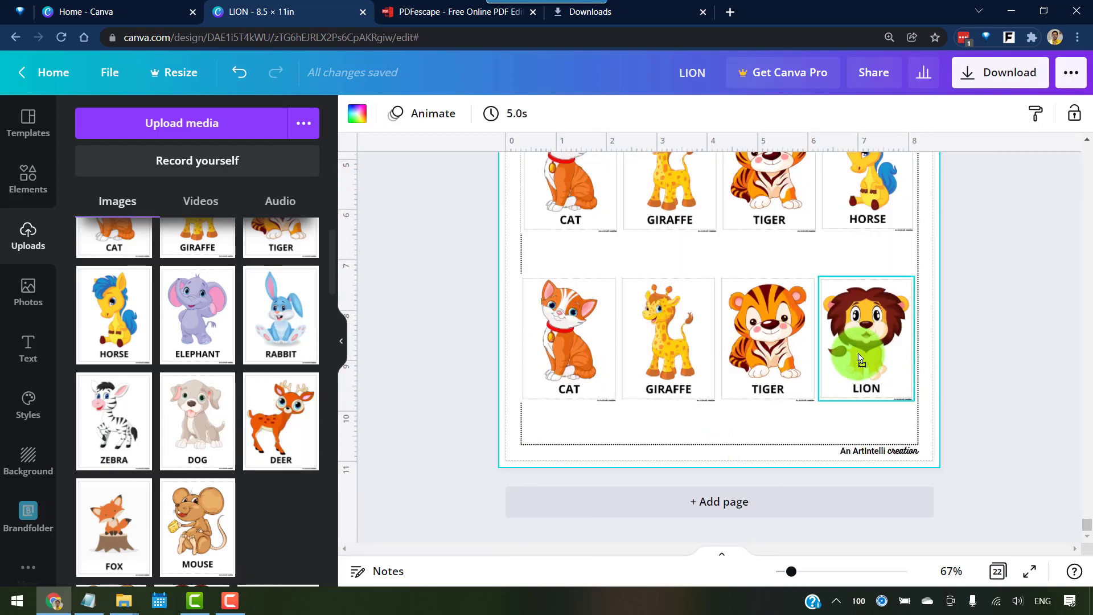
{"action": "left_click_drag", "start_coordinate": [198, 526], "coordinate": [768, 338]}
{"action": "left_click_drag", "start_coordinate": [114, 526], "coordinate": [668, 339]}
Replace the second-row cards on page 22 with DOG, ZEBRA, ELEPHANT and RABBIT
{"action": "scroll", "coordinate": [683, 342], "scroll_direction": "up", "scroll_amount": 2}
{"action": "left_click_drag", "start_coordinate": [197, 315], "coordinate": [757, 387]}
{"action": "left_click_drag", "start_coordinate": [114, 421], "coordinate": [669, 387]}
{"action": "left_click_drag", "start_coordinate": [197, 421], "coordinate": [571, 378]}
Replace the first card in the third row on page 22 with DEER and deselect it
{"action": "scroll", "coordinate": [683, 342], "scroll_direction": "down", "scroll_amount": 2}
{"action": "left_click_drag", "start_coordinate": [280, 422], "coordinate": [592, 421]}
{"action": "left_click", "coordinate": [1018, 427]}
Look over the three rows of cards on page 22 and view the design's download settings
{"action": "scroll", "coordinate": [1019, 424], "scroll_direction": "up", "scroll_amount": 3}
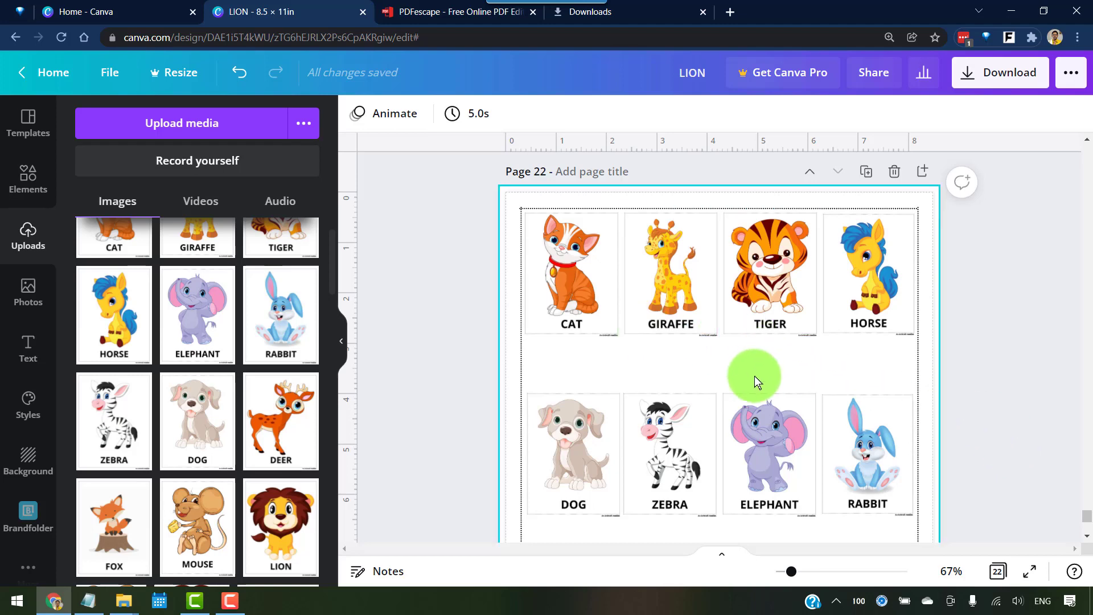
{"action": "scroll", "coordinate": [763, 357], "scroll_direction": "down", "scroll_amount": 1}
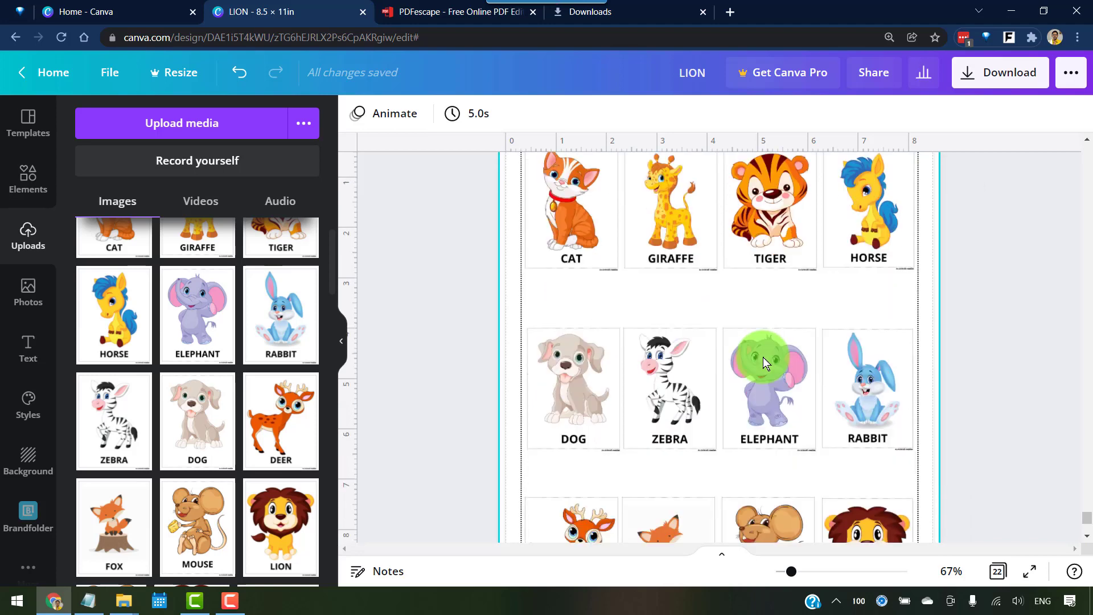
{"action": "scroll", "coordinate": [762, 357], "scroll_direction": "down", "scroll_amount": 1}
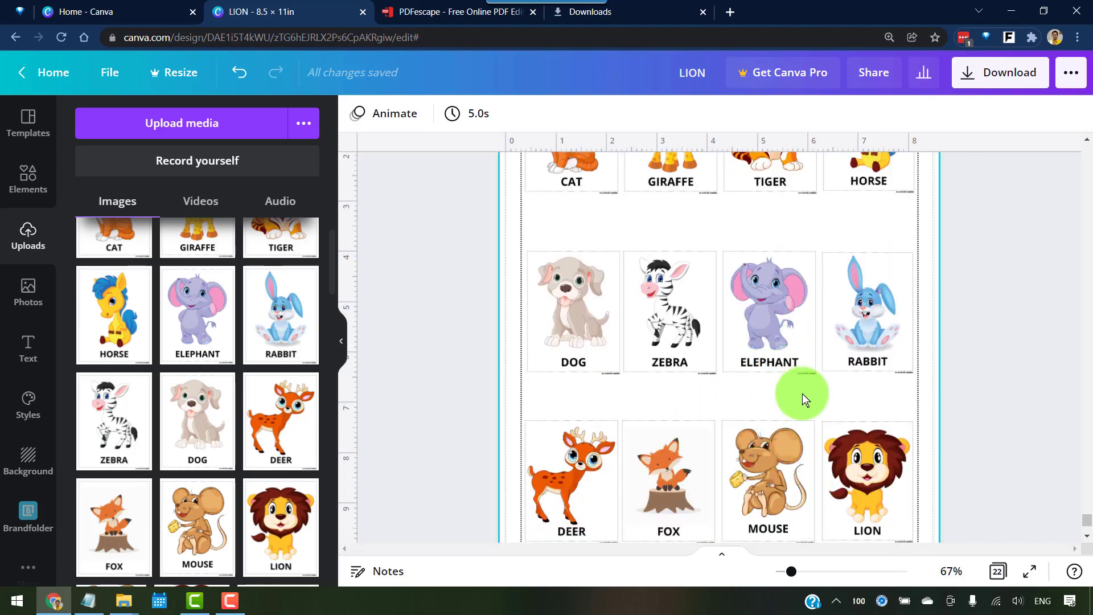
{"action": "scroll", "coordinate": [803, 398], "scroll_direction": "down", "scroll_amount": 1}
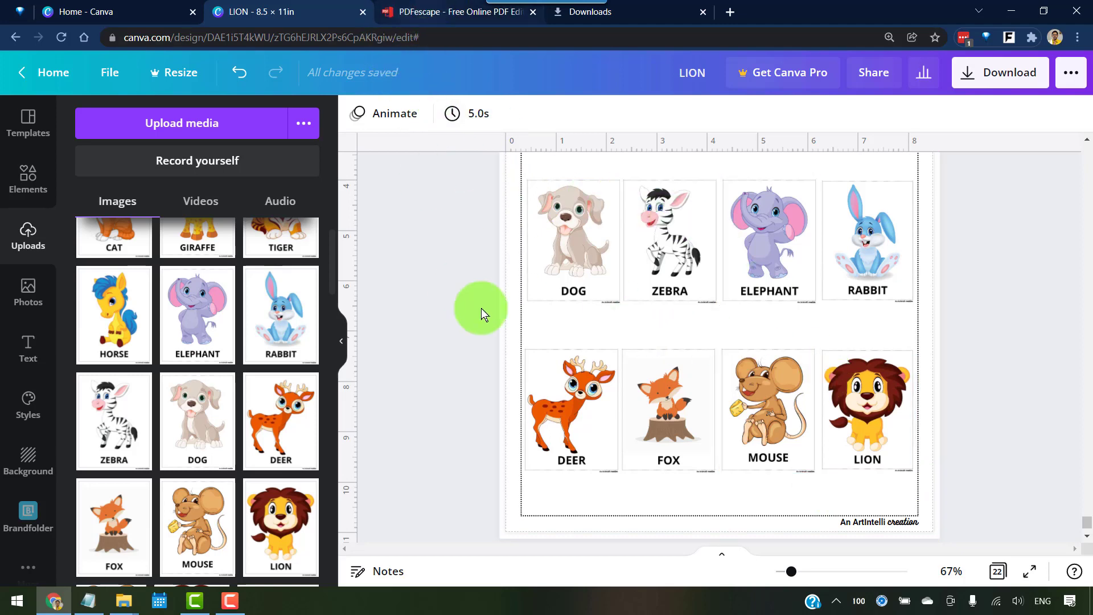
{"action": "scroll", "coordinate": [763, 325], "scroll_direction": "up", "scroll_amount": 2}
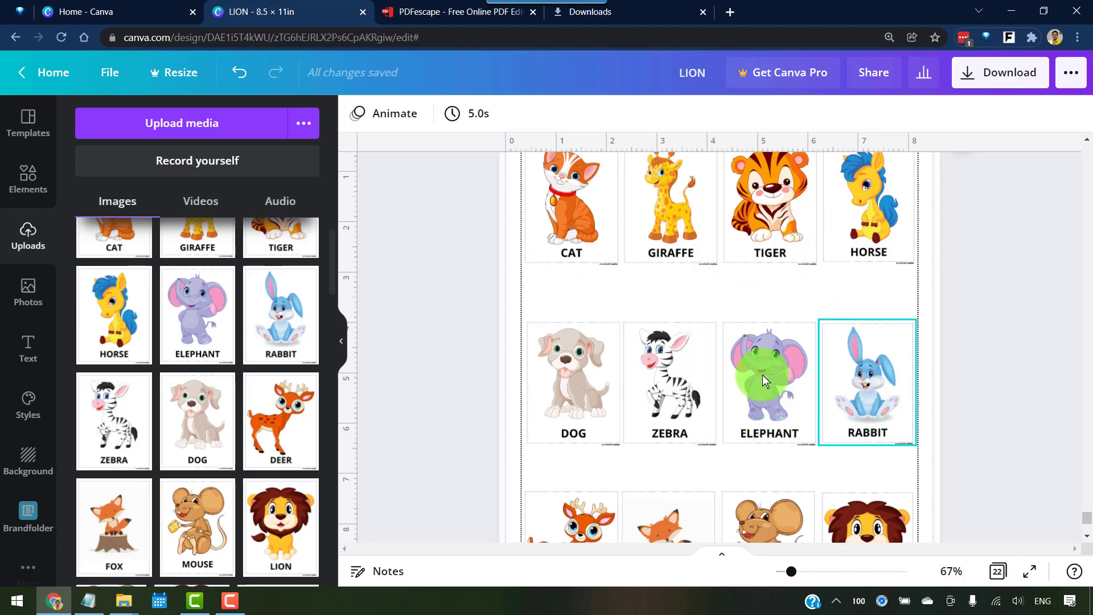
{"action": "scroll", "coordinate": [762, 380], "scroll_direction": "down", "scroll_amount": 3}
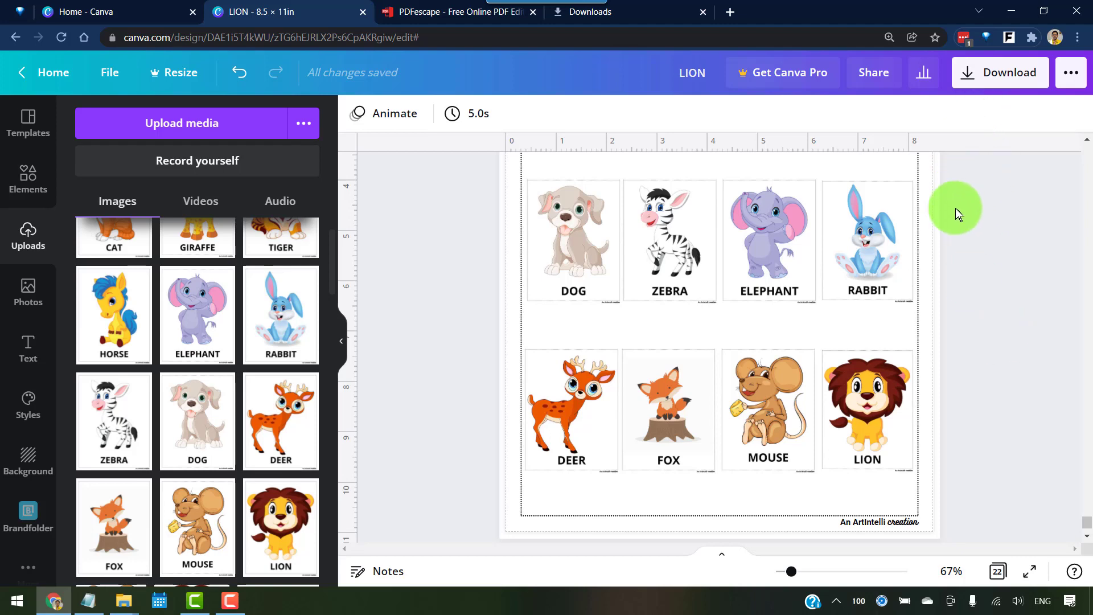
{"action": "left_click", "coordinate": [989, 73]}
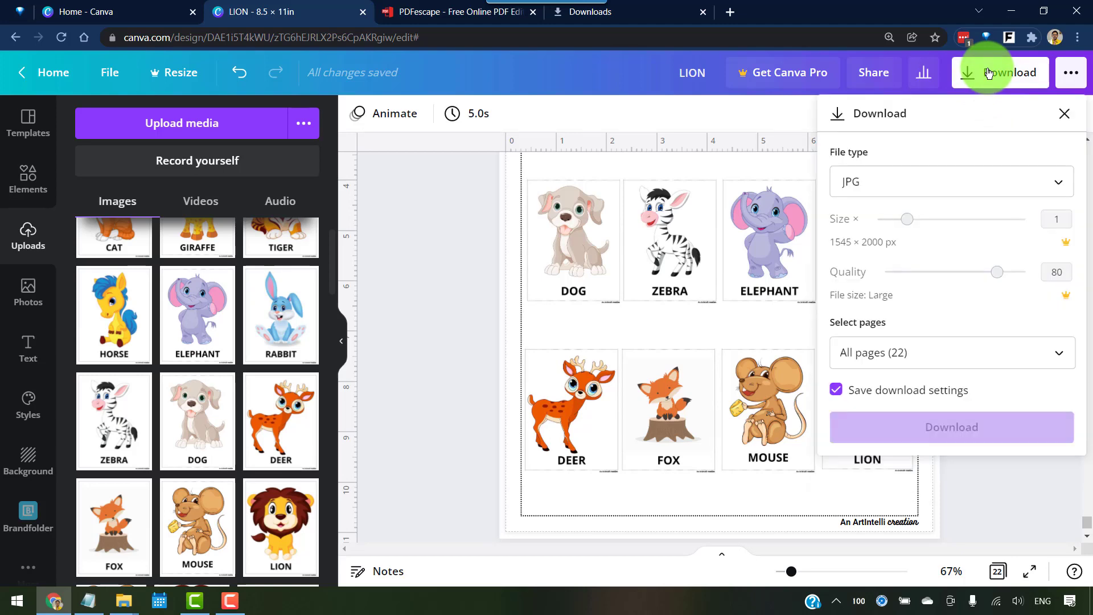
{"action": "left_click", "coordinate": [422, 224]}
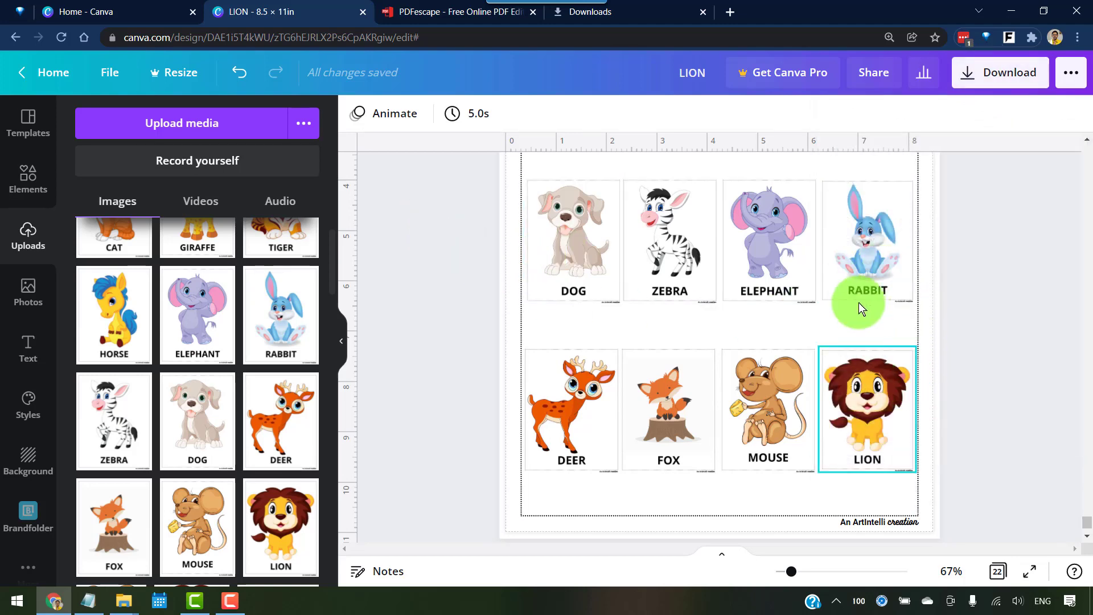
Return to grid view and review every flashcard page from the first to the last
{"action": "left_click", "coordinate": [996, 569]}
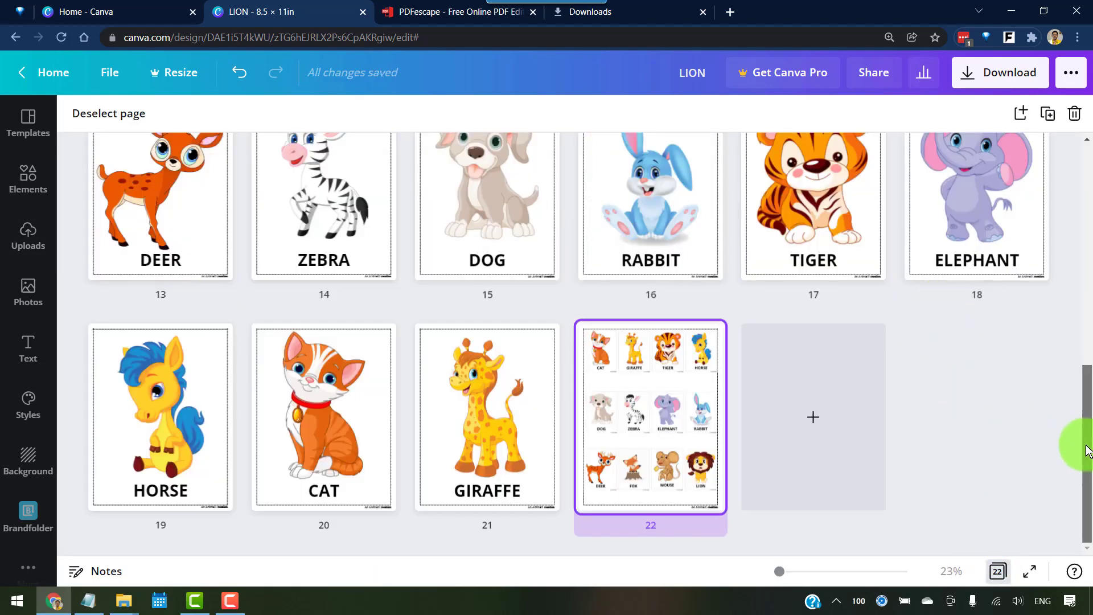
{"action": "left_click_drag", "start_coordinate": [1083, 446], "coordinate": [1083, 224]}
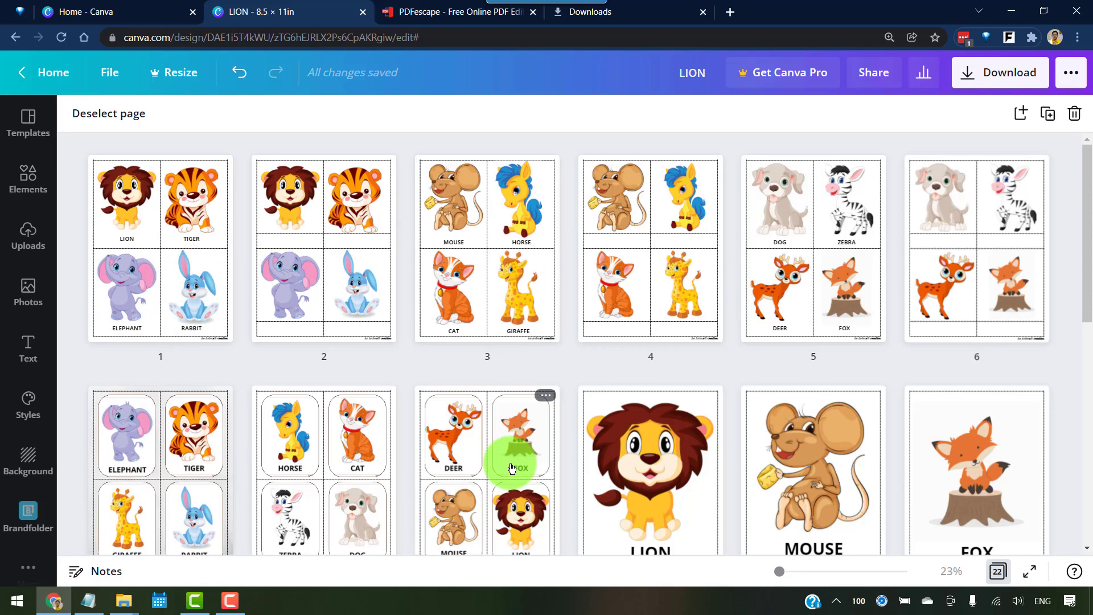
{"action": "scroll", "coordinate": [646, 324], "scroll_direction": "down", "scroll_amount": 3}
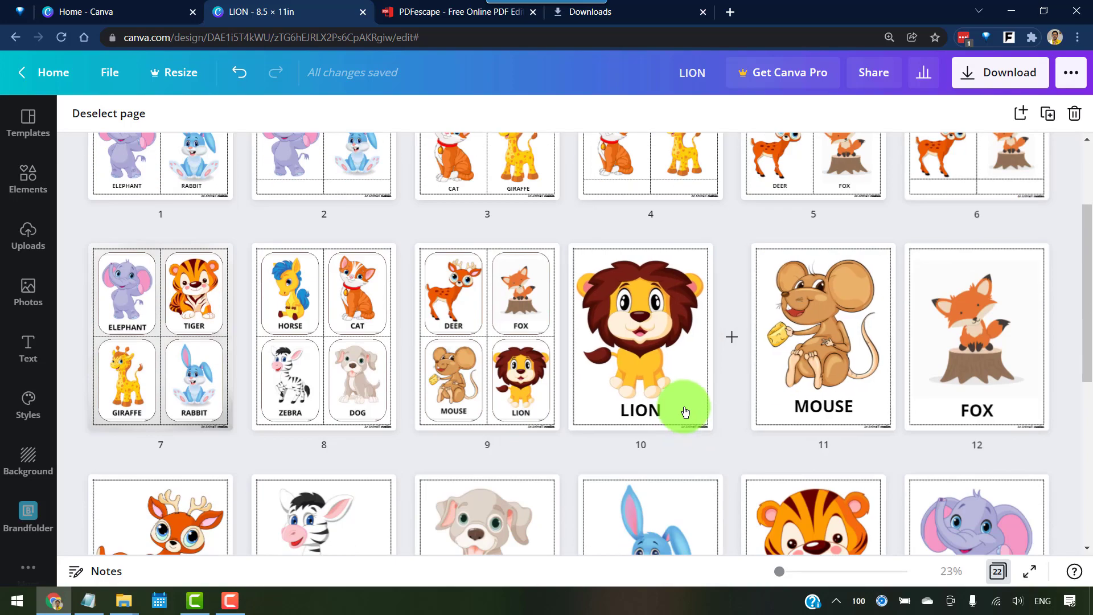
{"action": "scroll", "coordinate": [934, 363], "scroll_direction": "down", "scroll_amount": 1}
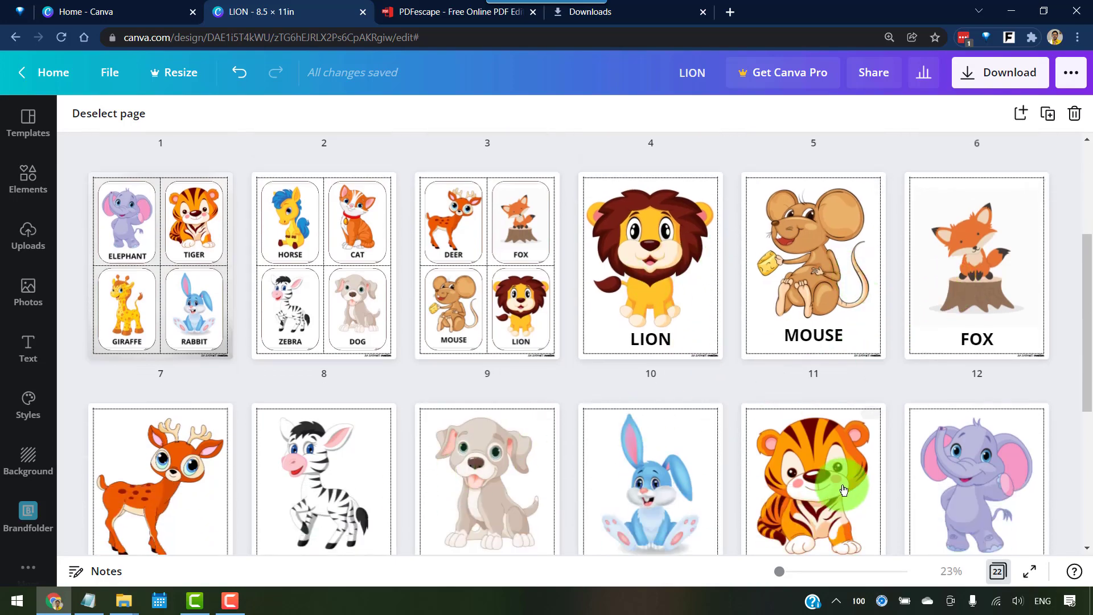
{"action": "scroll", "coordinate": [825, 449], "scroll_direction": "down", "scroll_amount": 2}
{"action": "scroll", "coordinate": [536, 404], "scroll_direction": "down", "scroll_amount": 2}
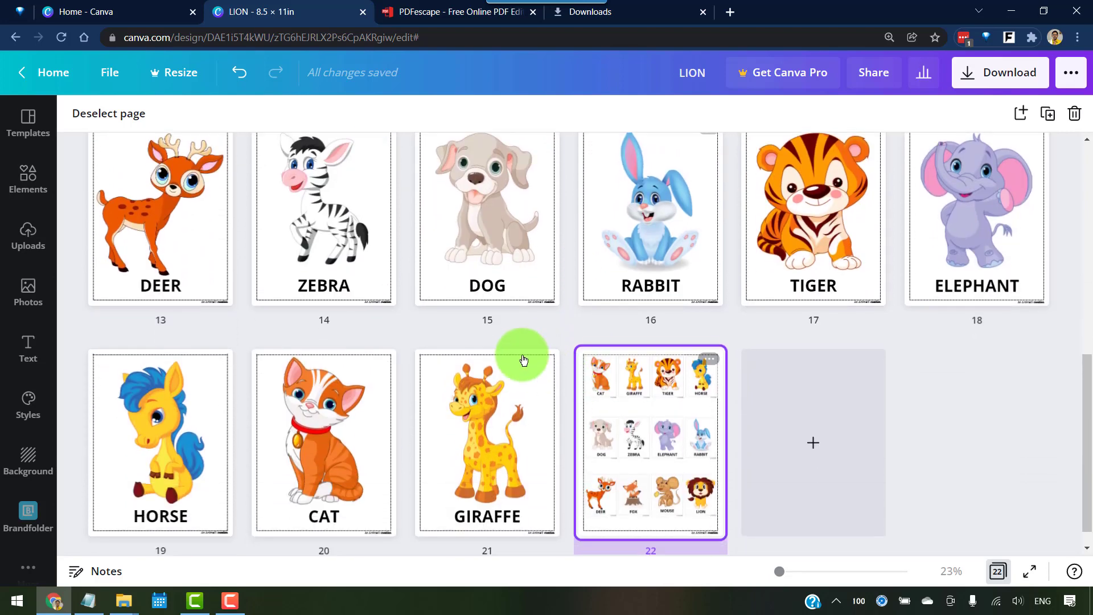